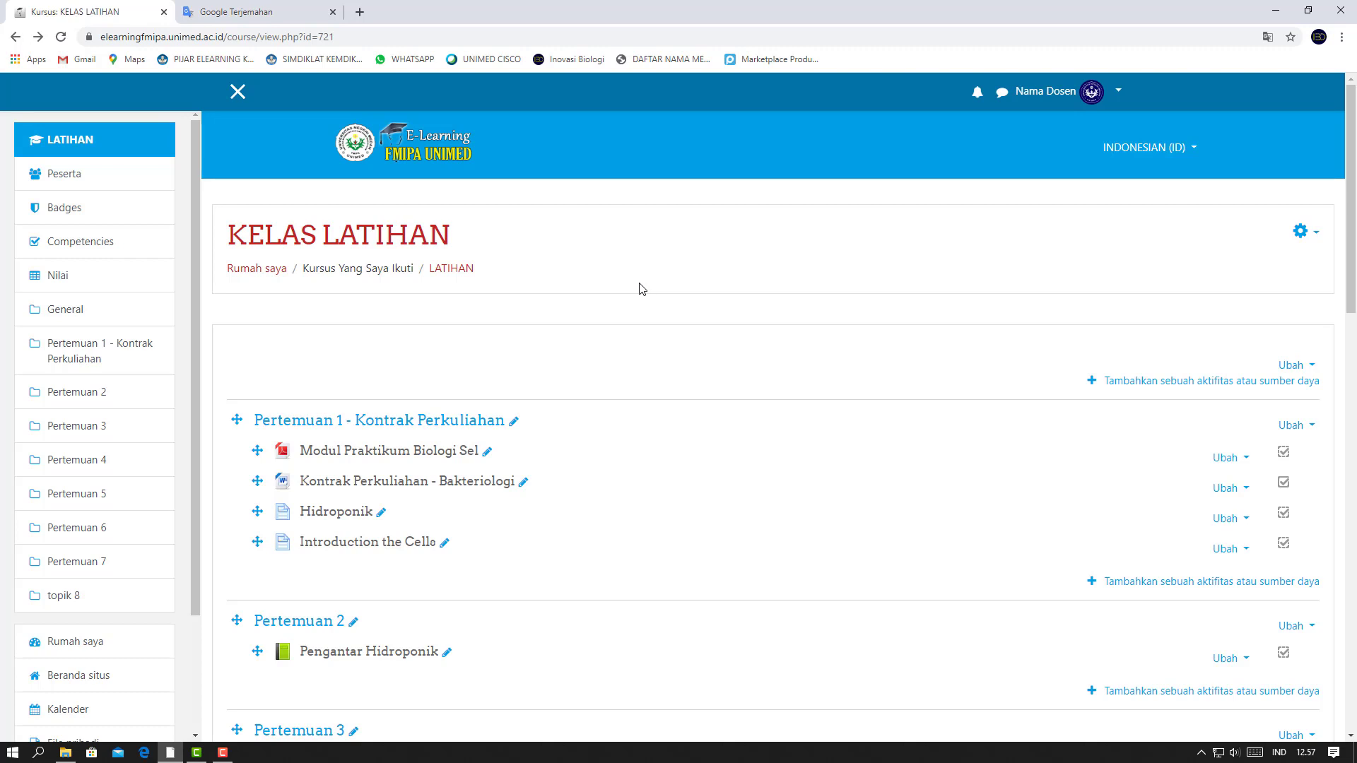
Open Quiz - Pertemuan 6 from the course page, dismiss its notice and go to editing the quiz's questions
scroll(641, 288, "down", 13)
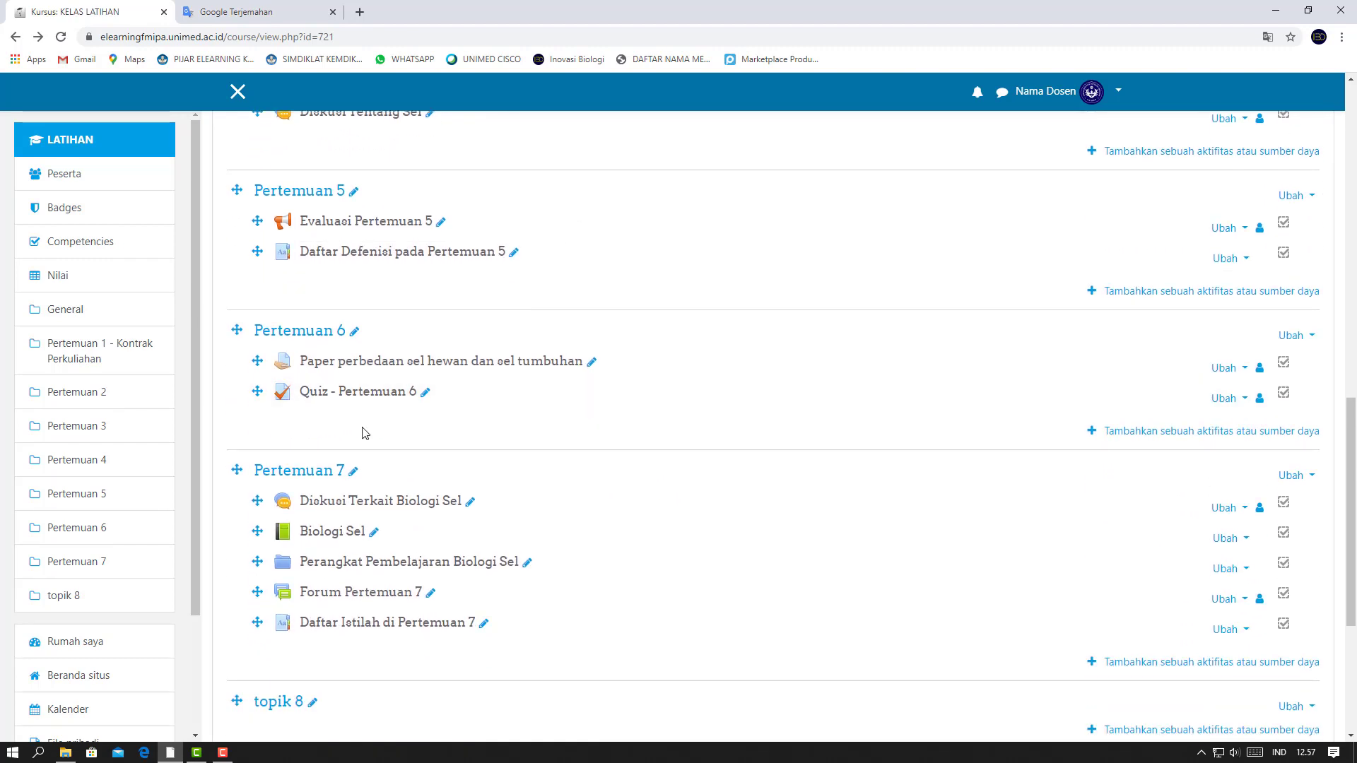
left_click(364, 395)
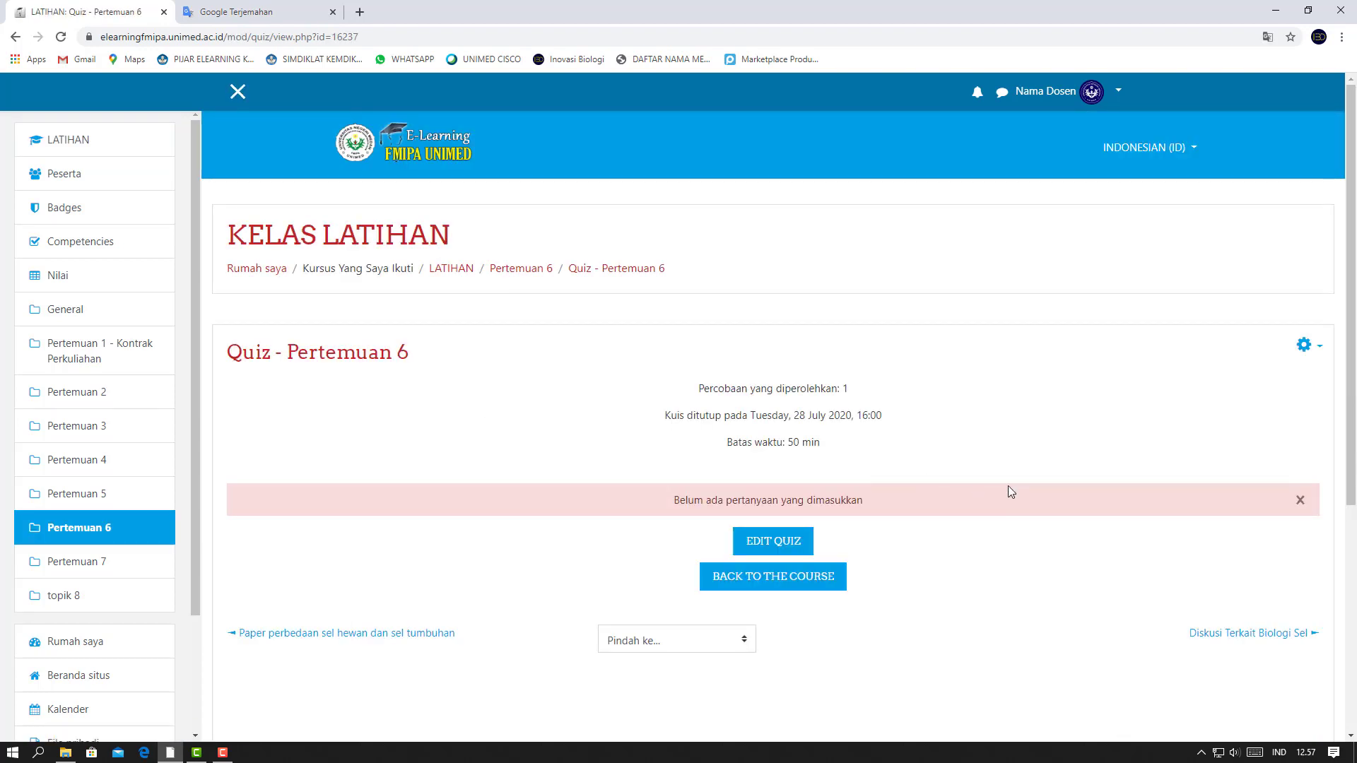
left_click(1300, 500)
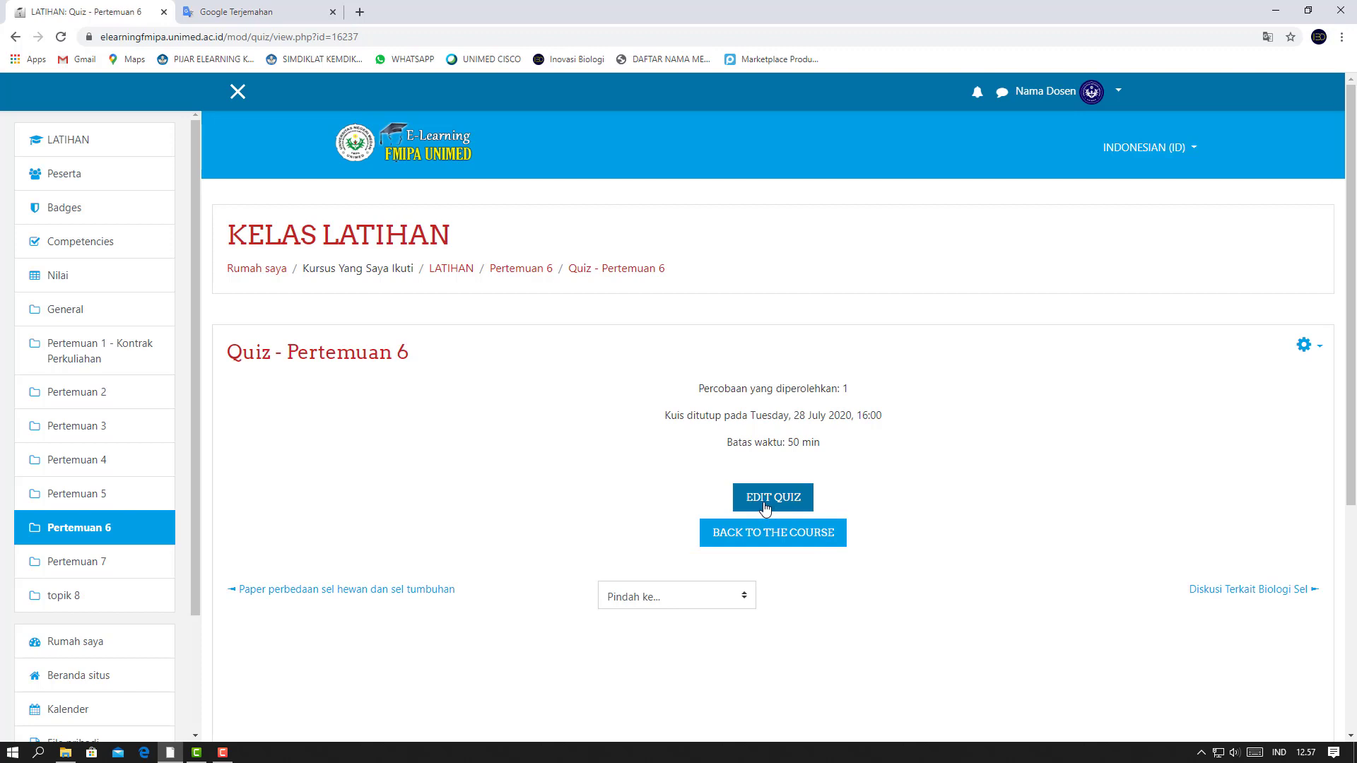
left_click(1318, 348)
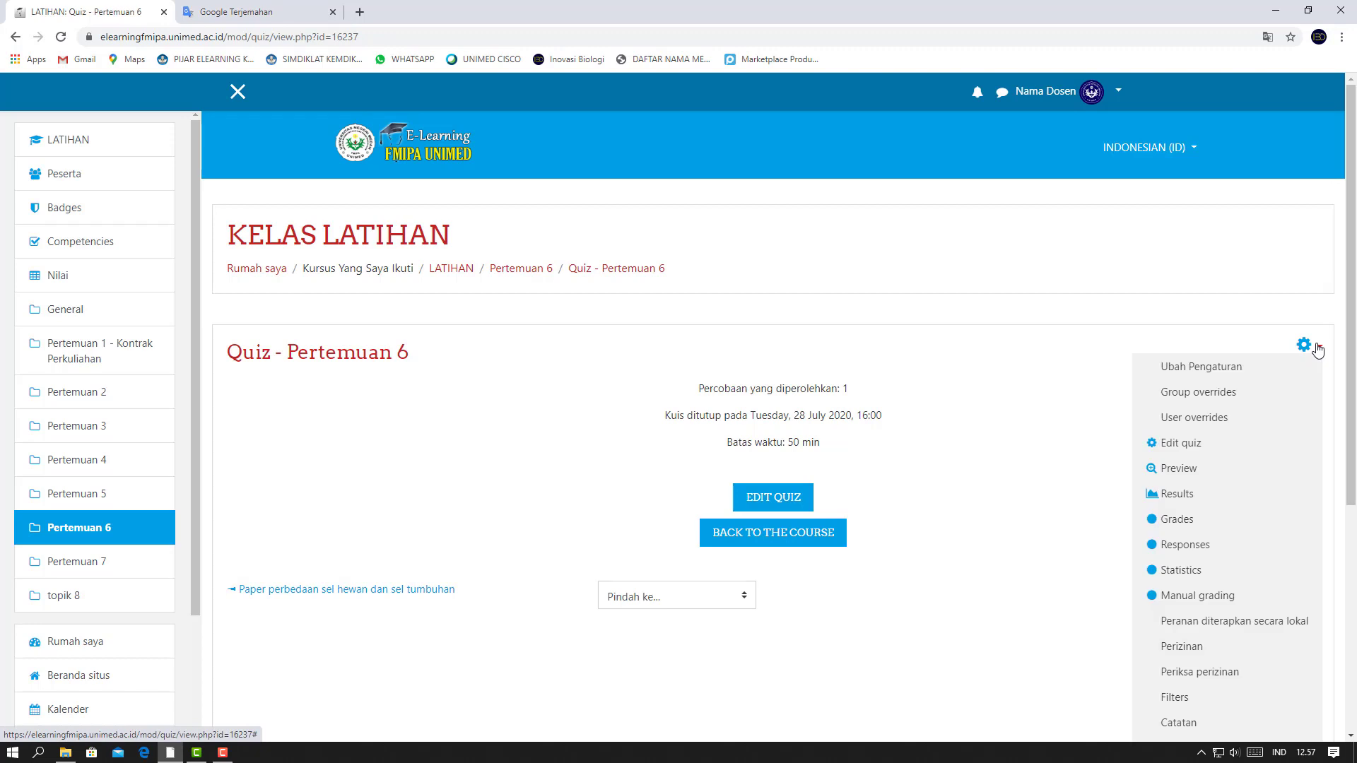
left_click(1231, 450)
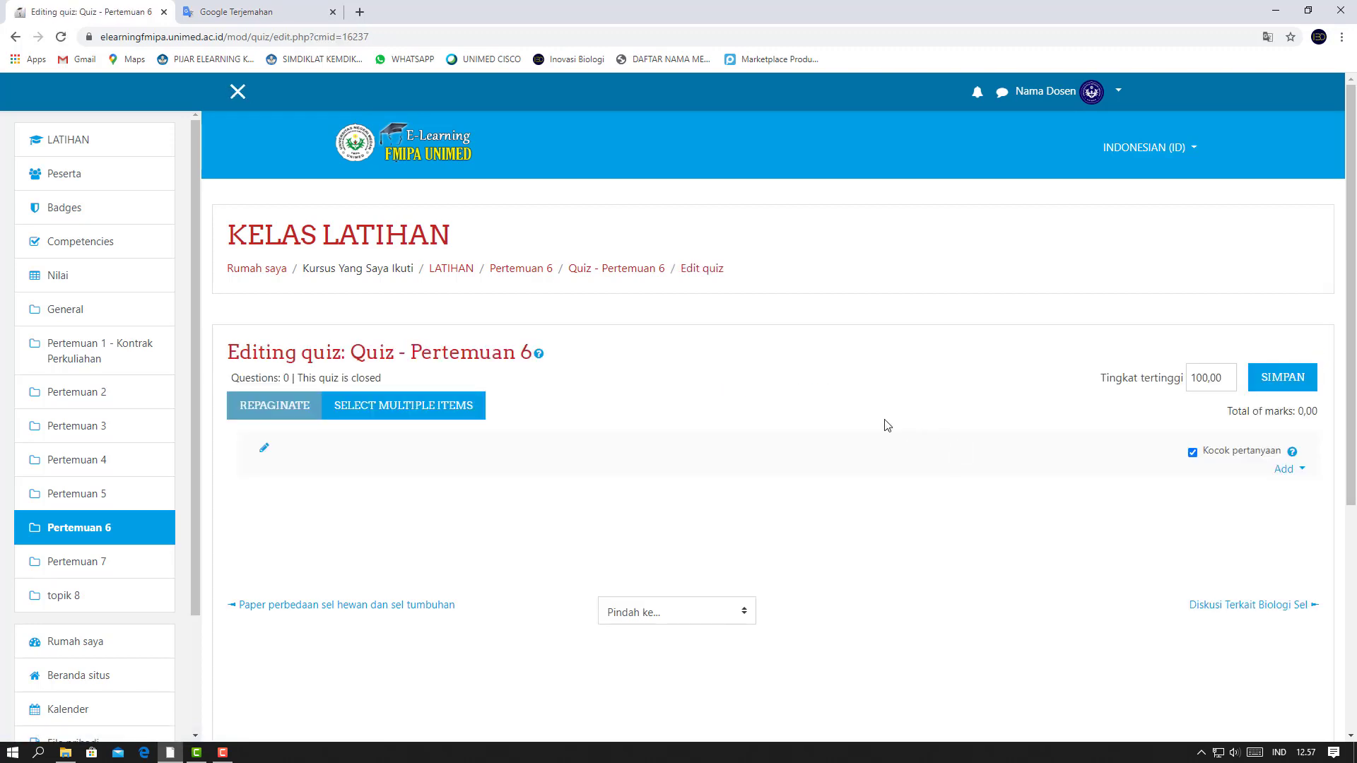
Add a new question of the Matching type to the quiz
left_click(1300, 473)
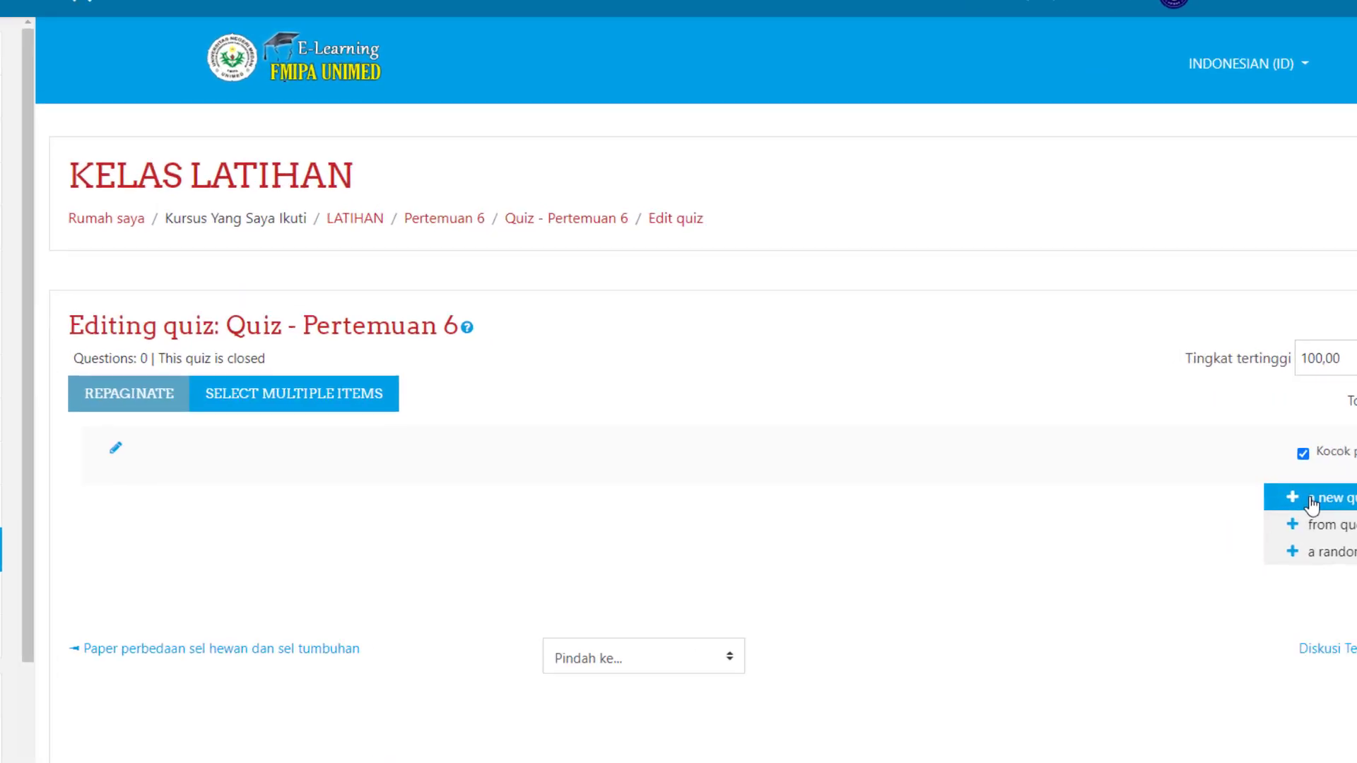
left_click(1199, 492)
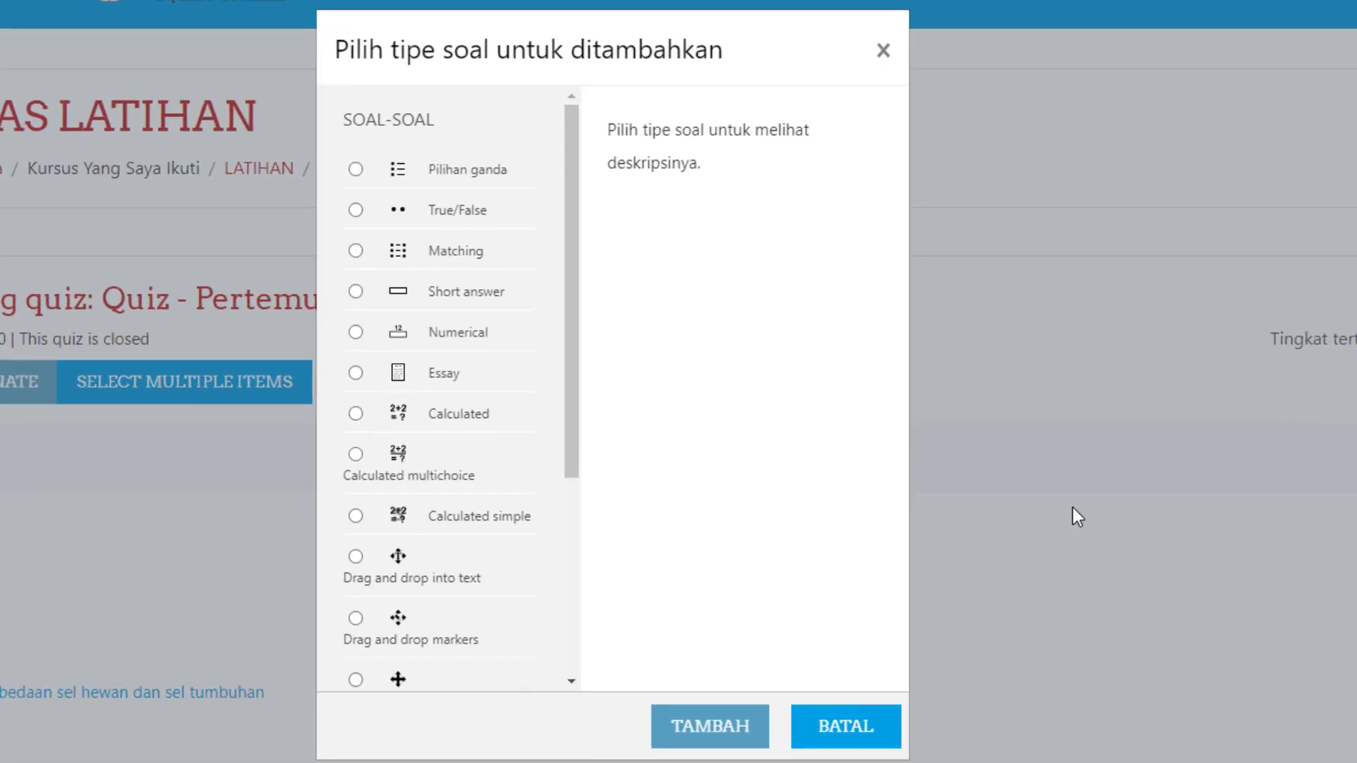
left_click(453, 257)
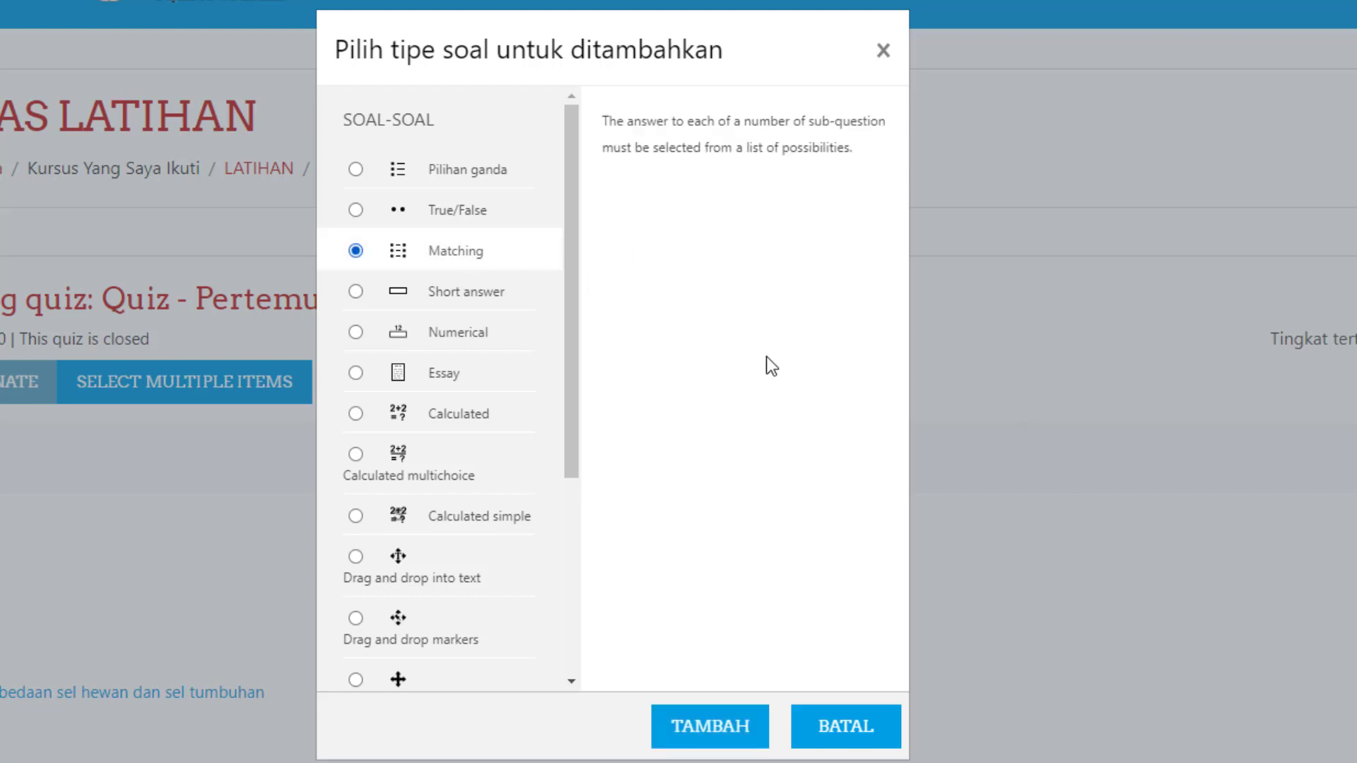
left_click(708, 728)
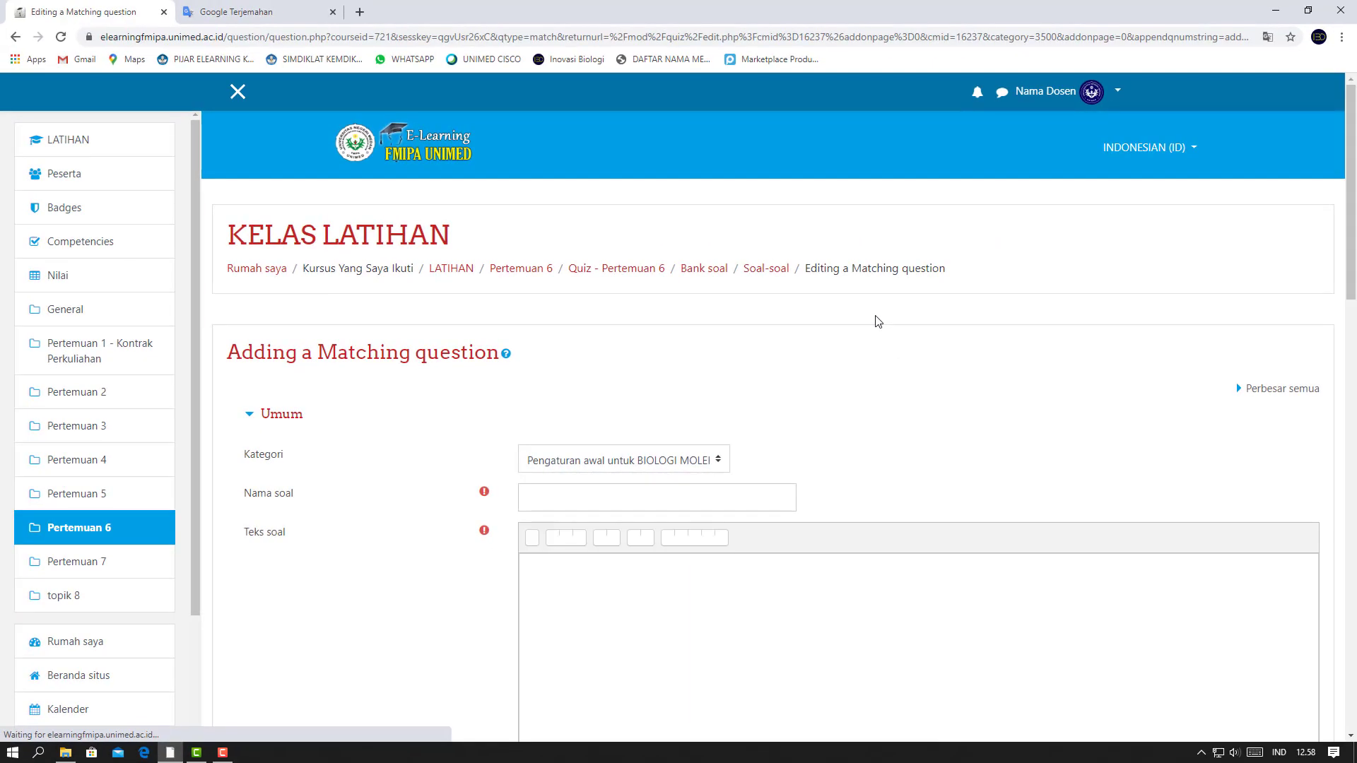
Enlarge the page to 110% and name the matching question "Organel Sel dan Fungsinya"
key("ctrl+plus")
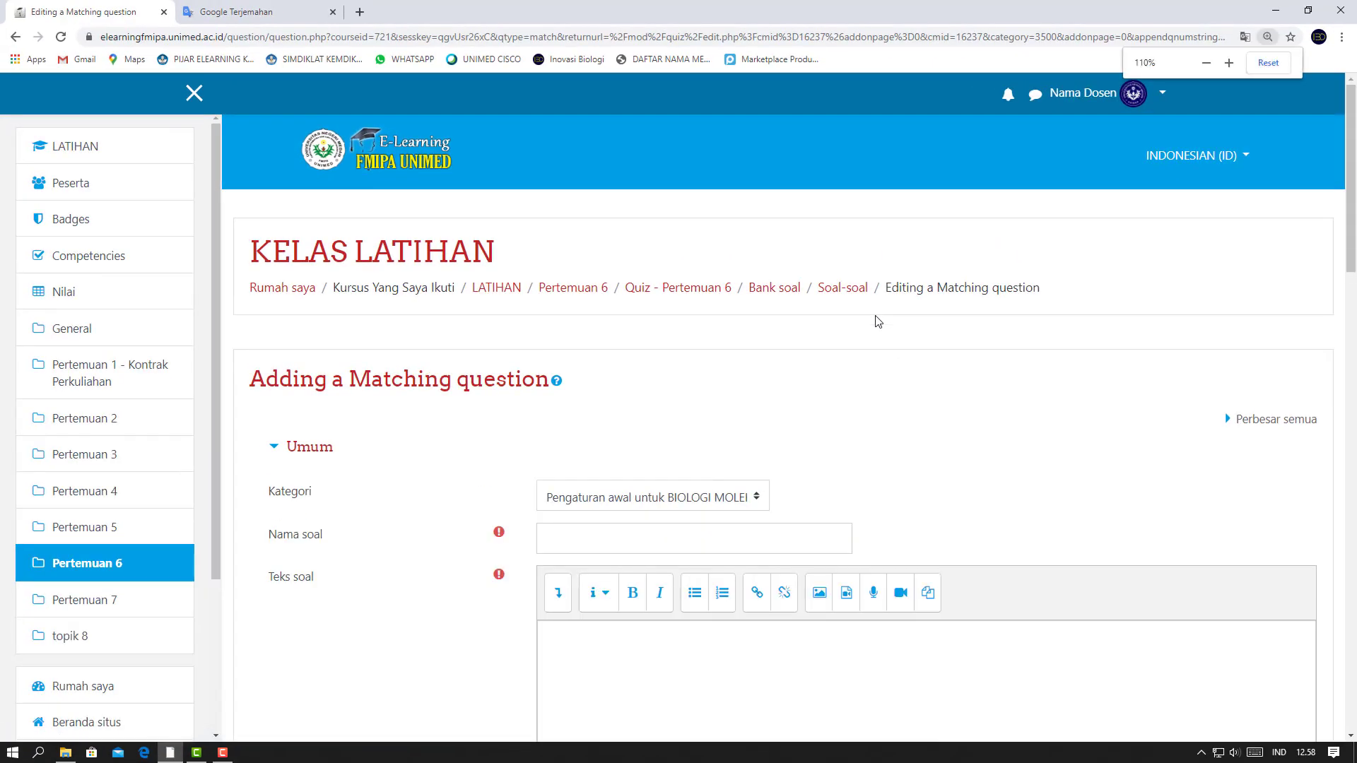
scroll(876, 322, "down", 4)
scroll(866, 322, "up", 2)
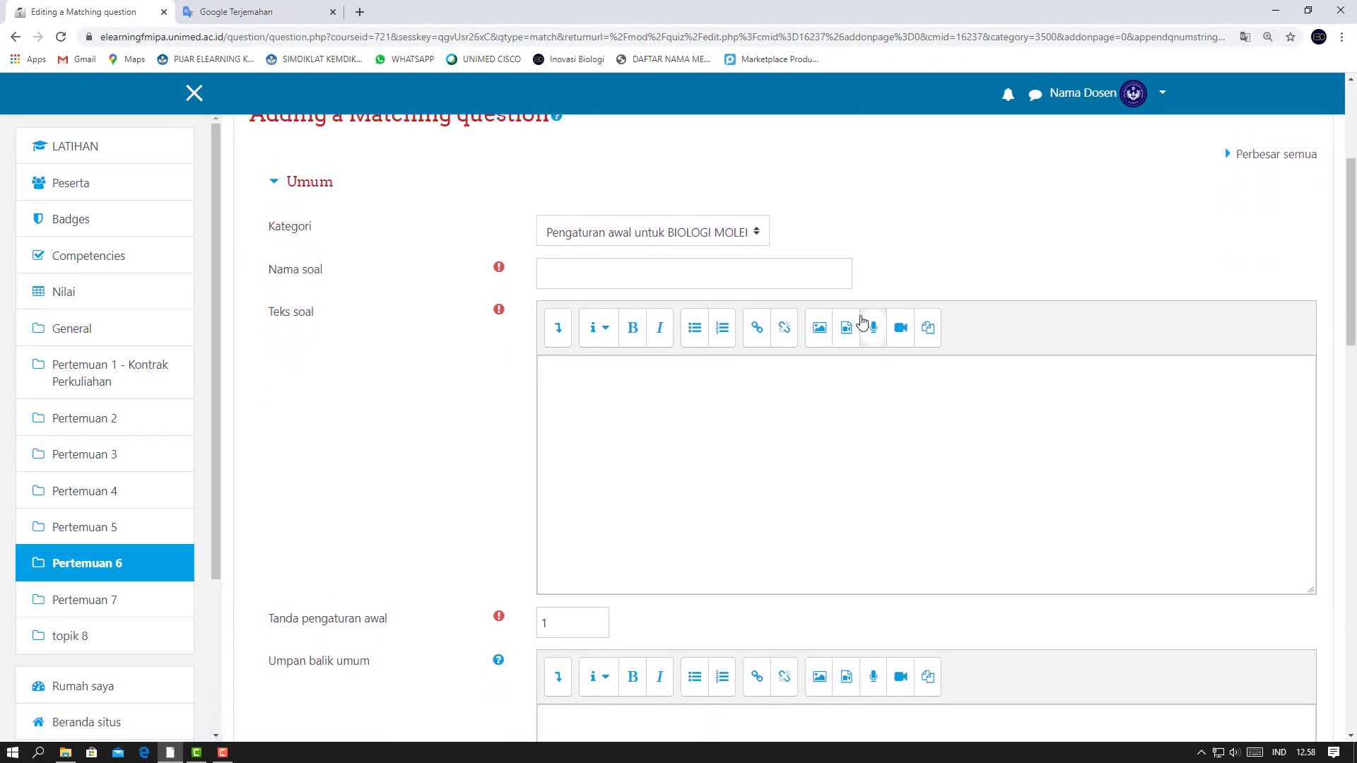
left_click_drag(1353, 270, 1354, 295)
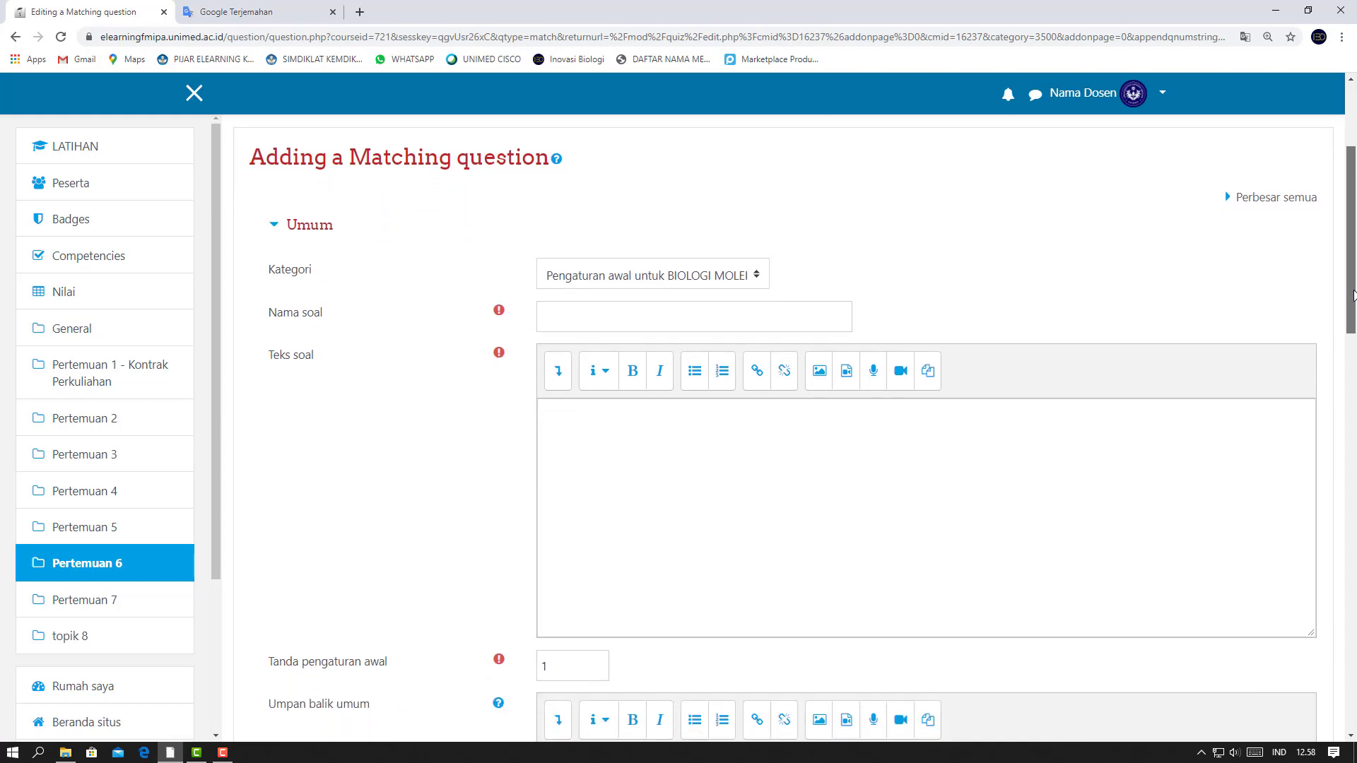
left_click(616, 317)
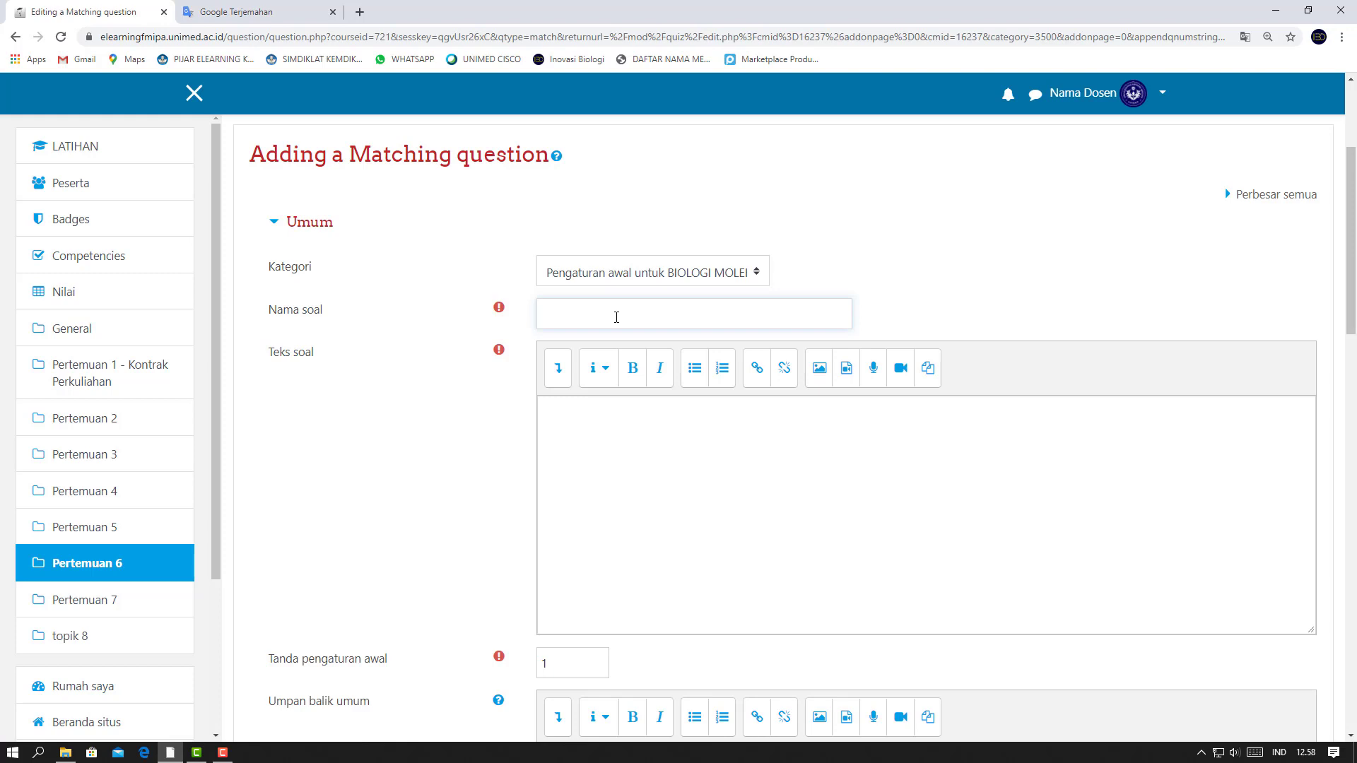
type("Organel Sel dan Fungsinya")
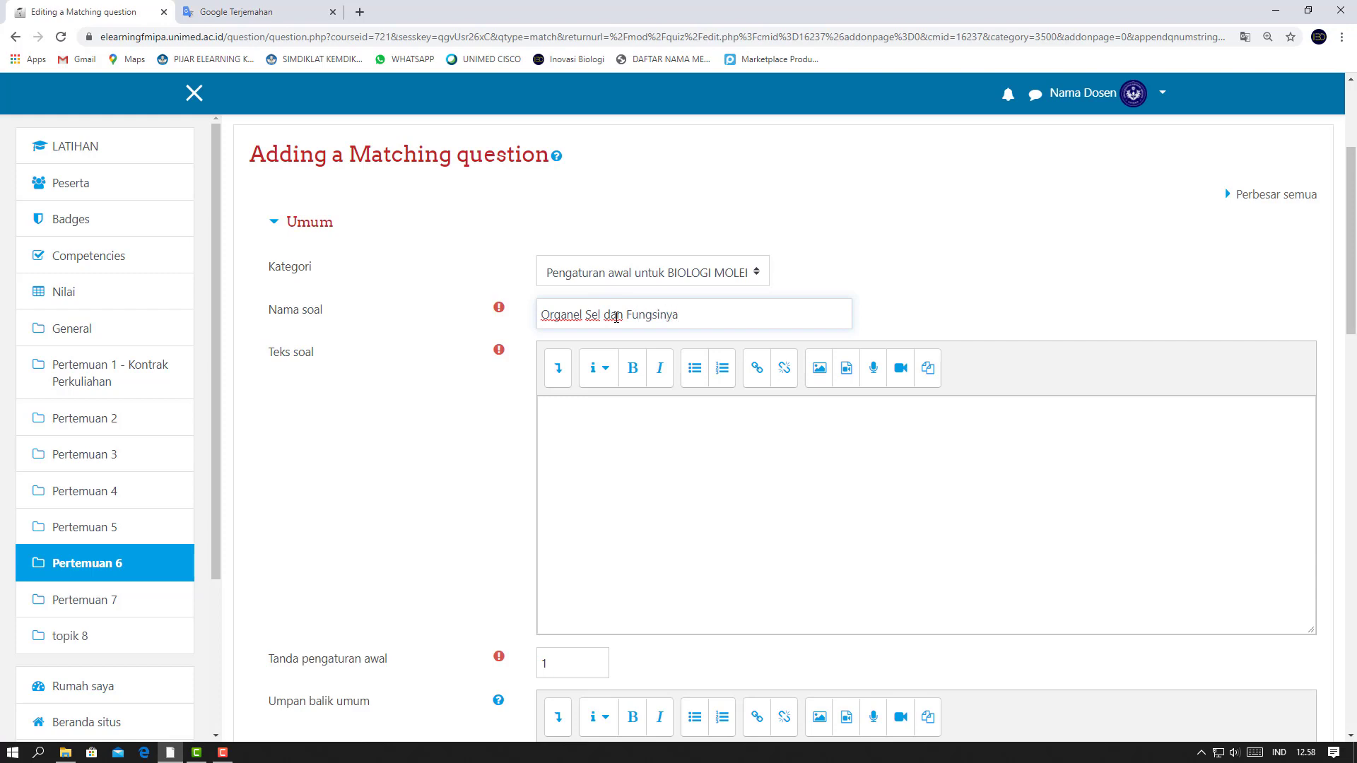
Enter the question text "Cocokkan antara organel sel dan fungsinya dibawah ini."
scroll(763, 433, "down", 2)
left_click(652, 446)
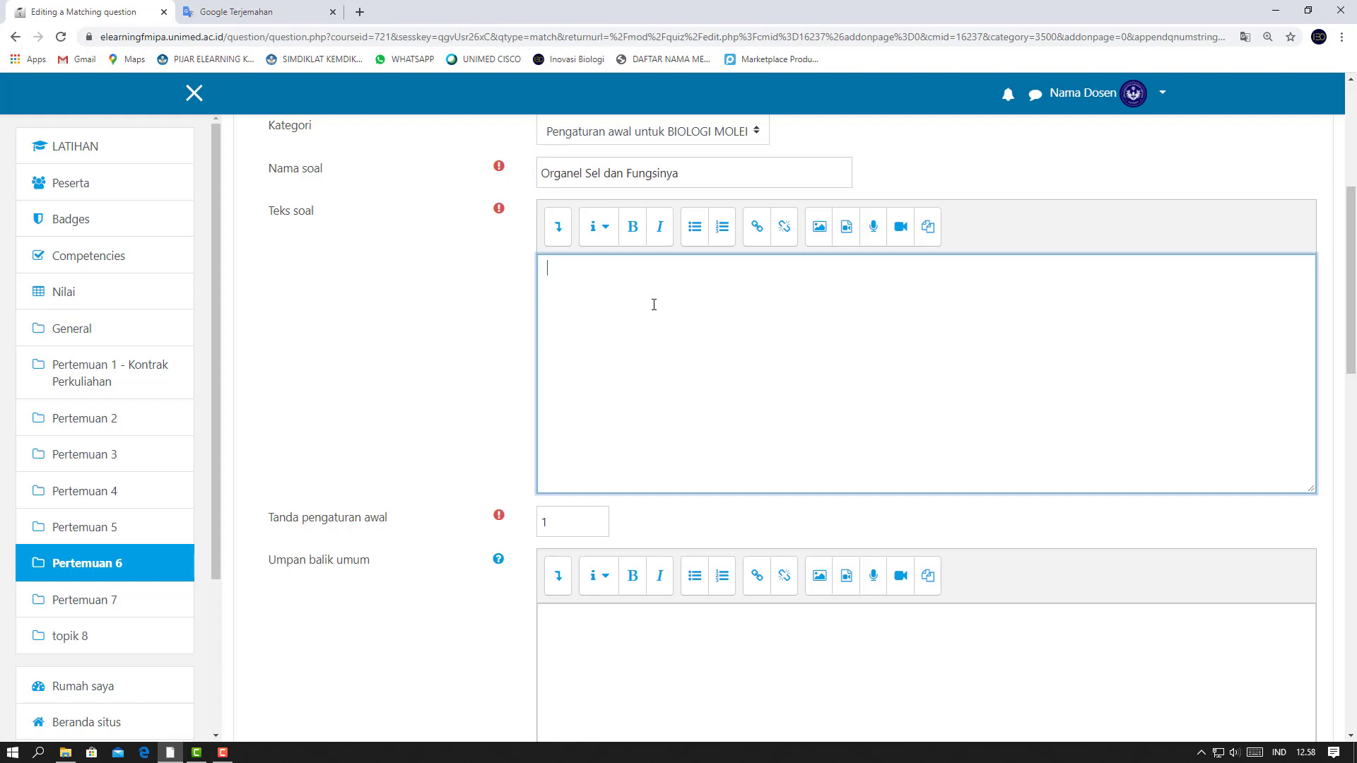
type("Cocoknkan antara organel se")
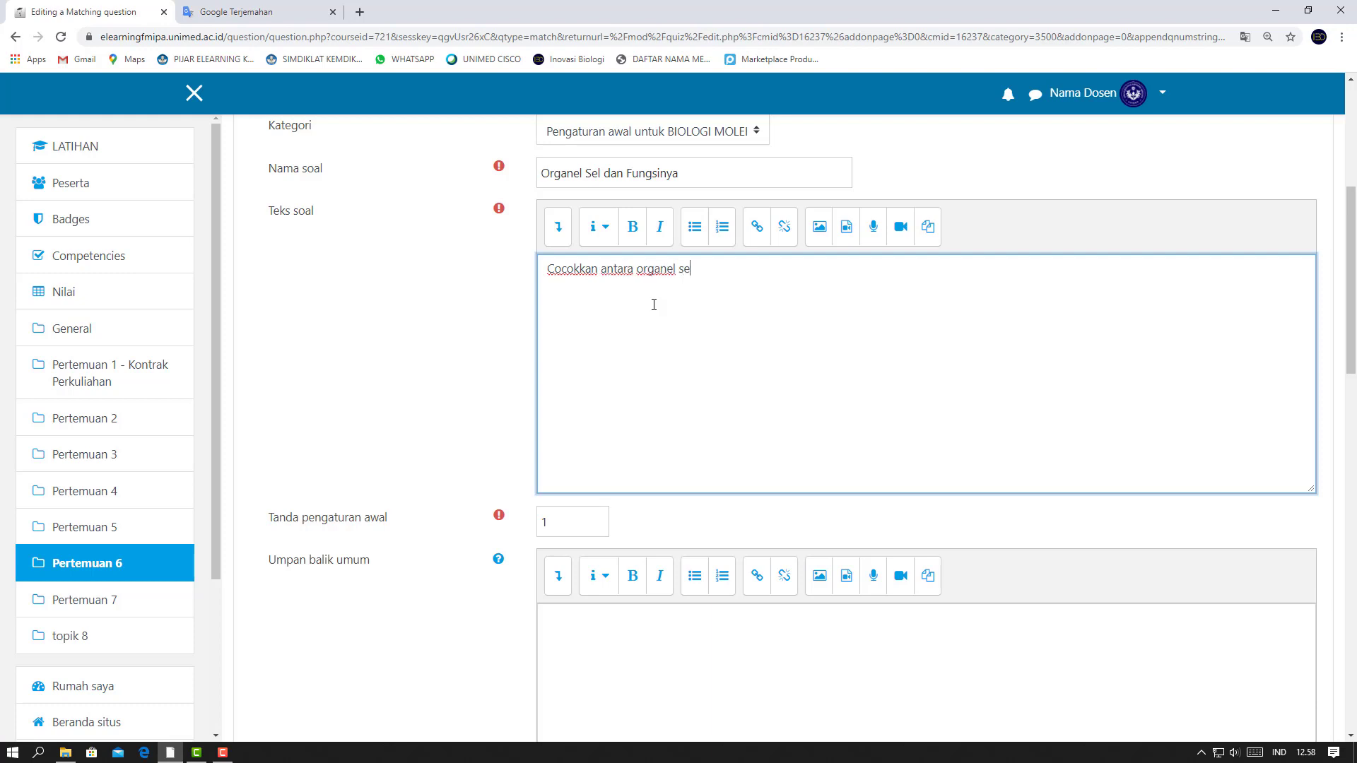
type("l dan fungsinya dibawah ini.")
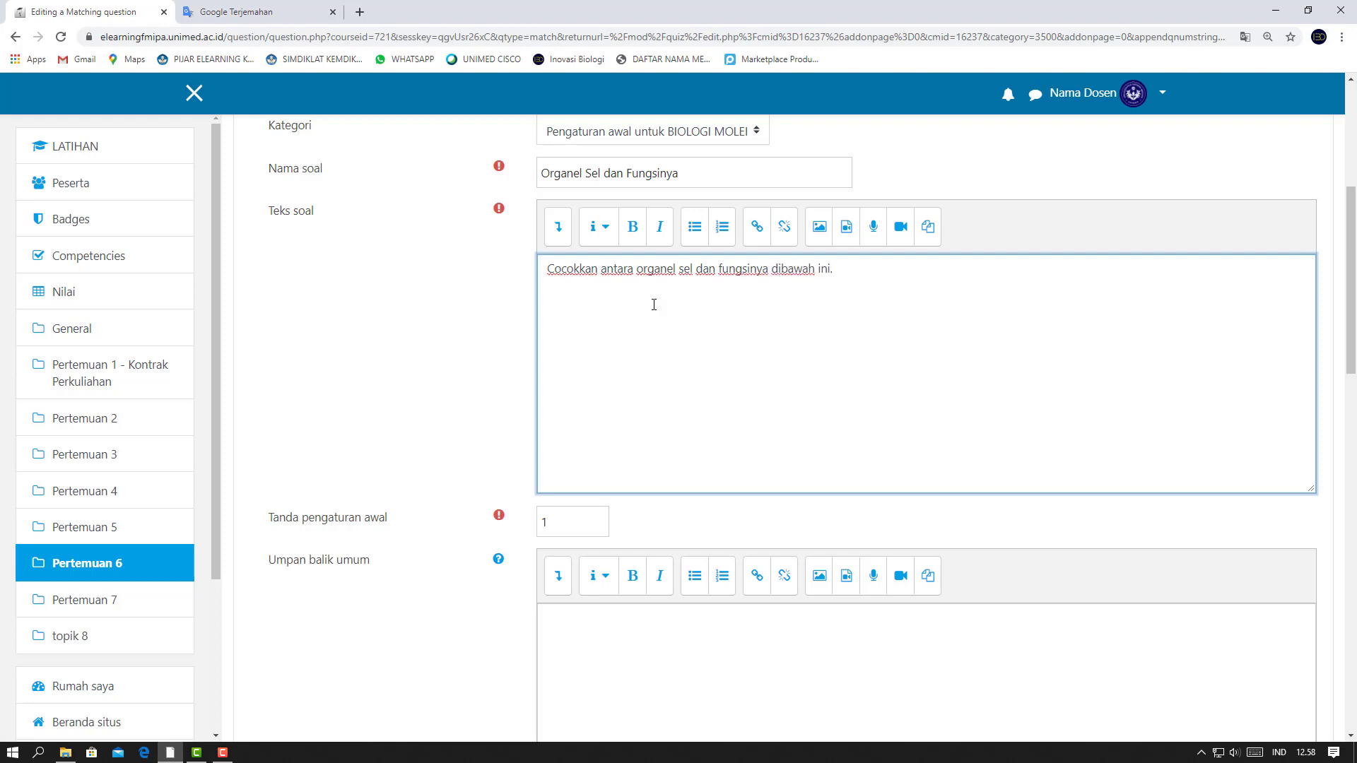
Set the question's default mark (Tanda pengaturan awal) to 10
scroll(653, 305, "down", 4)
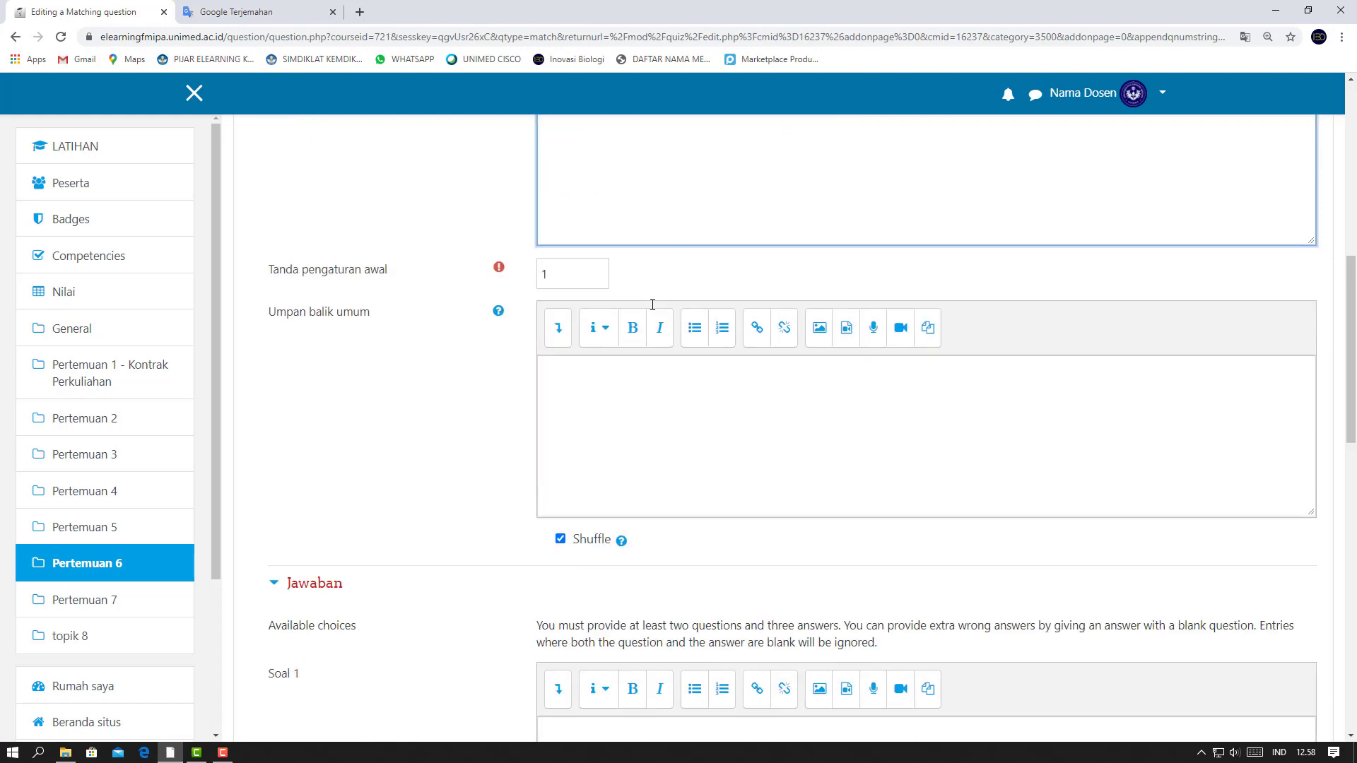
scroll(504, 366, "up", 2)
scroll(505, 365, "up", 2)
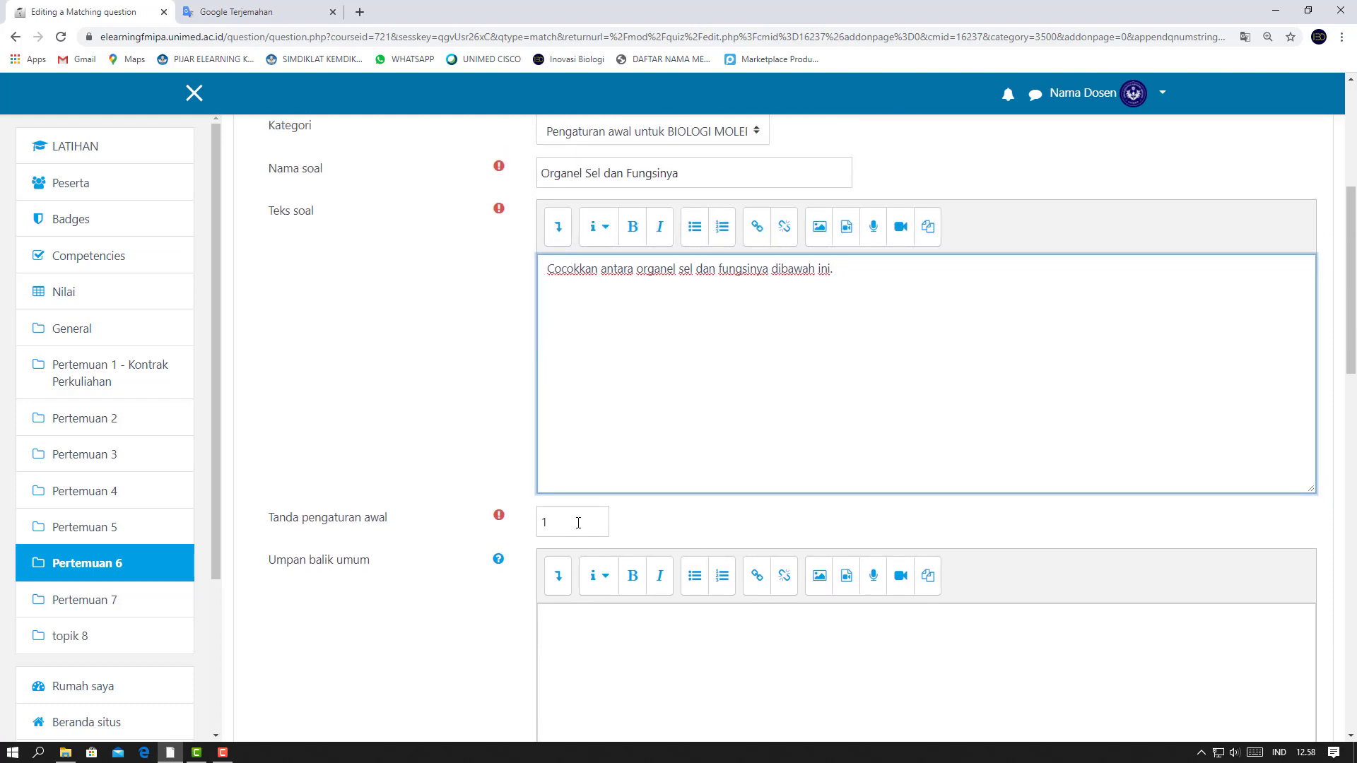
left_click_drag(578, 523, 527, 524)
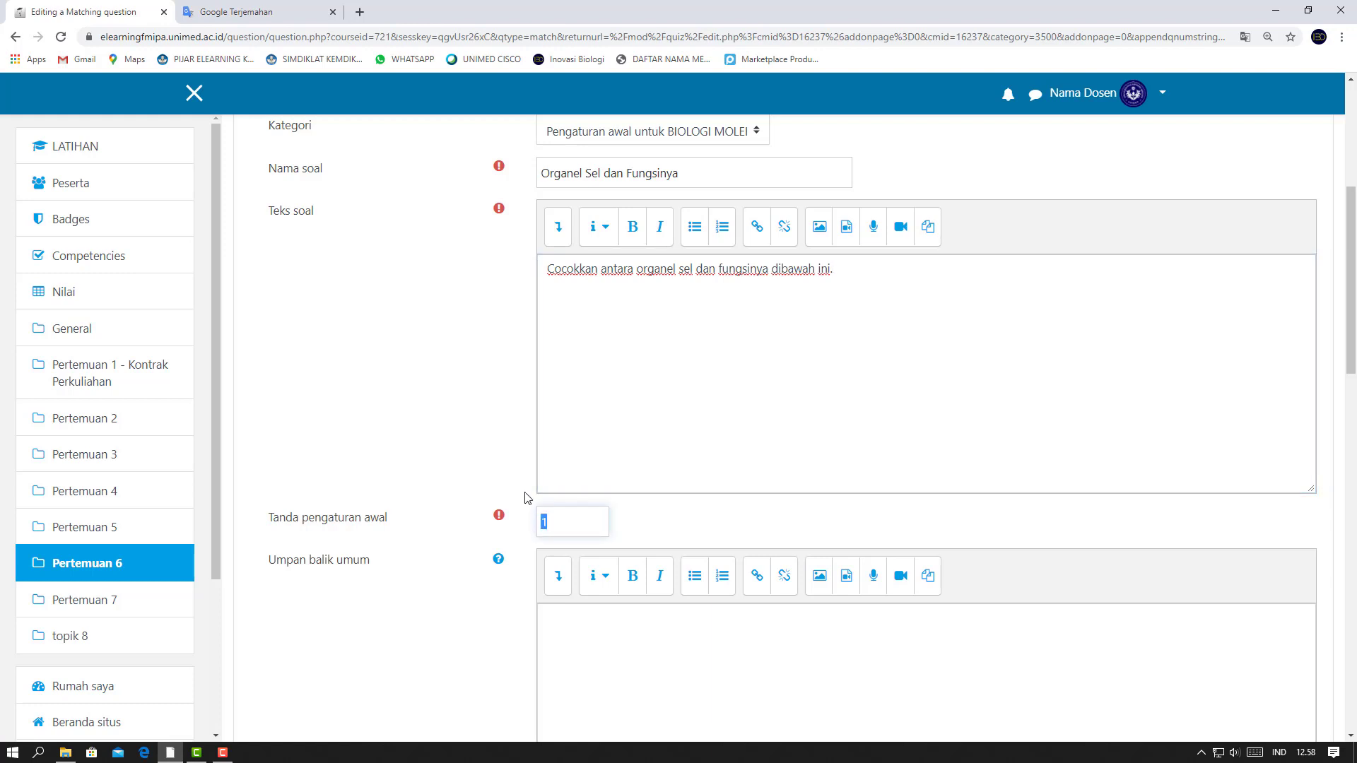
type("10")
scroll(596, 480, "down", 3)
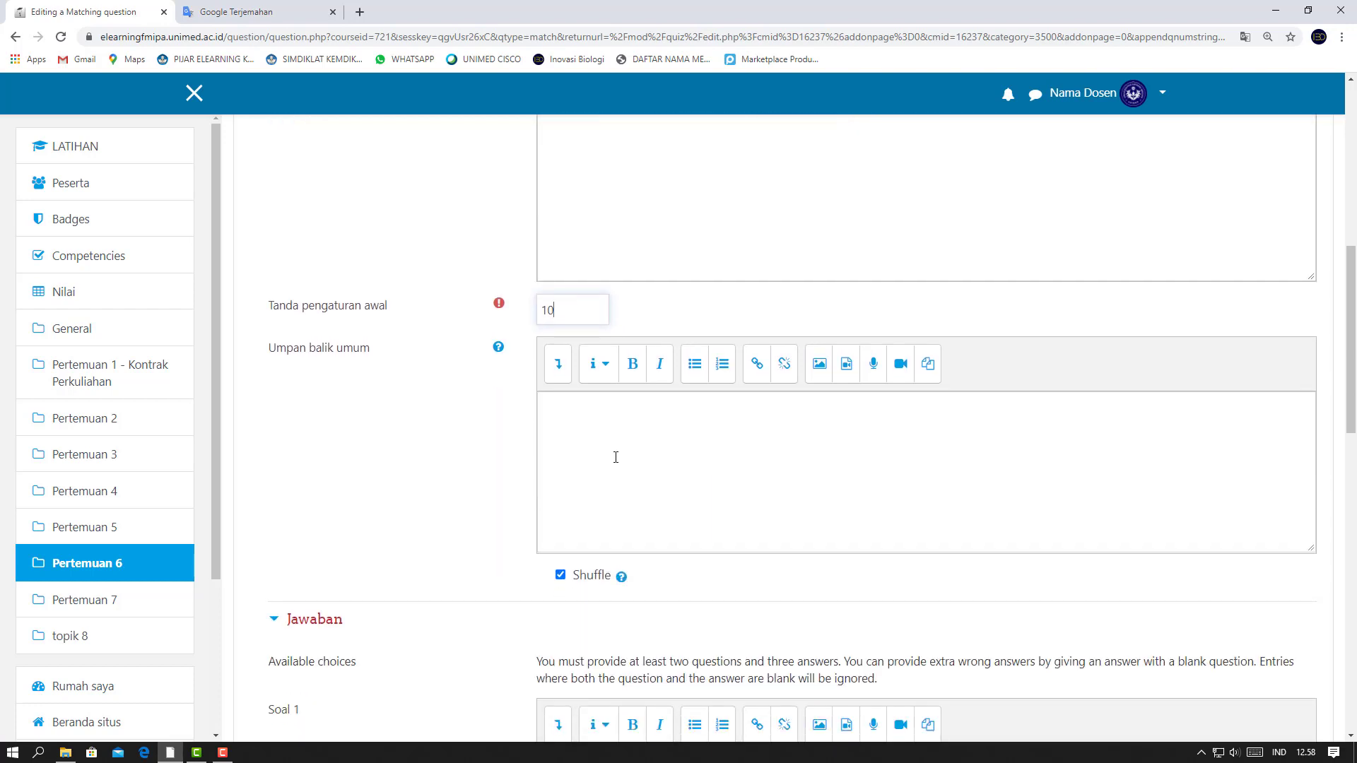
left_click(613, 435)
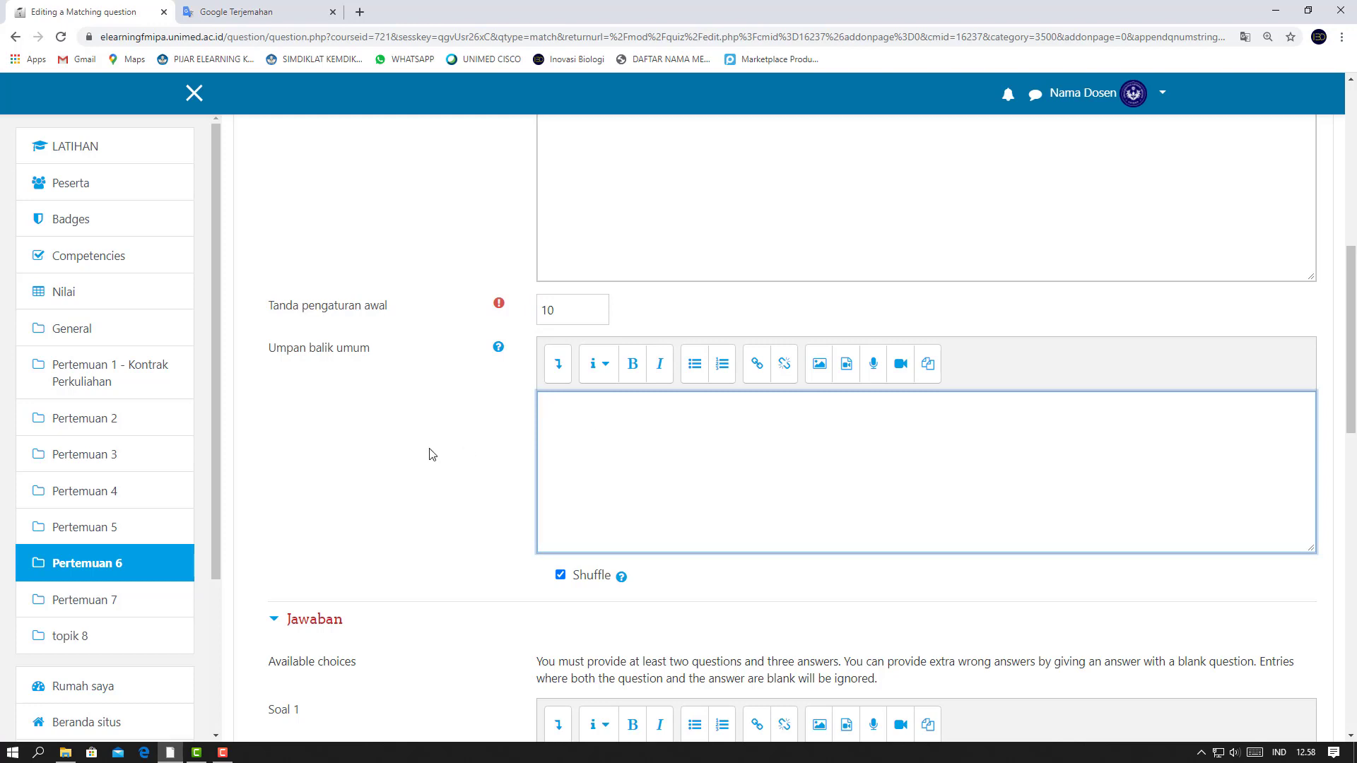
Fill in Soal 1 with "organel sel yang menghasilkan energi" and give it the answer "Mitokondria"
scroll(427, 455, "down", 2)
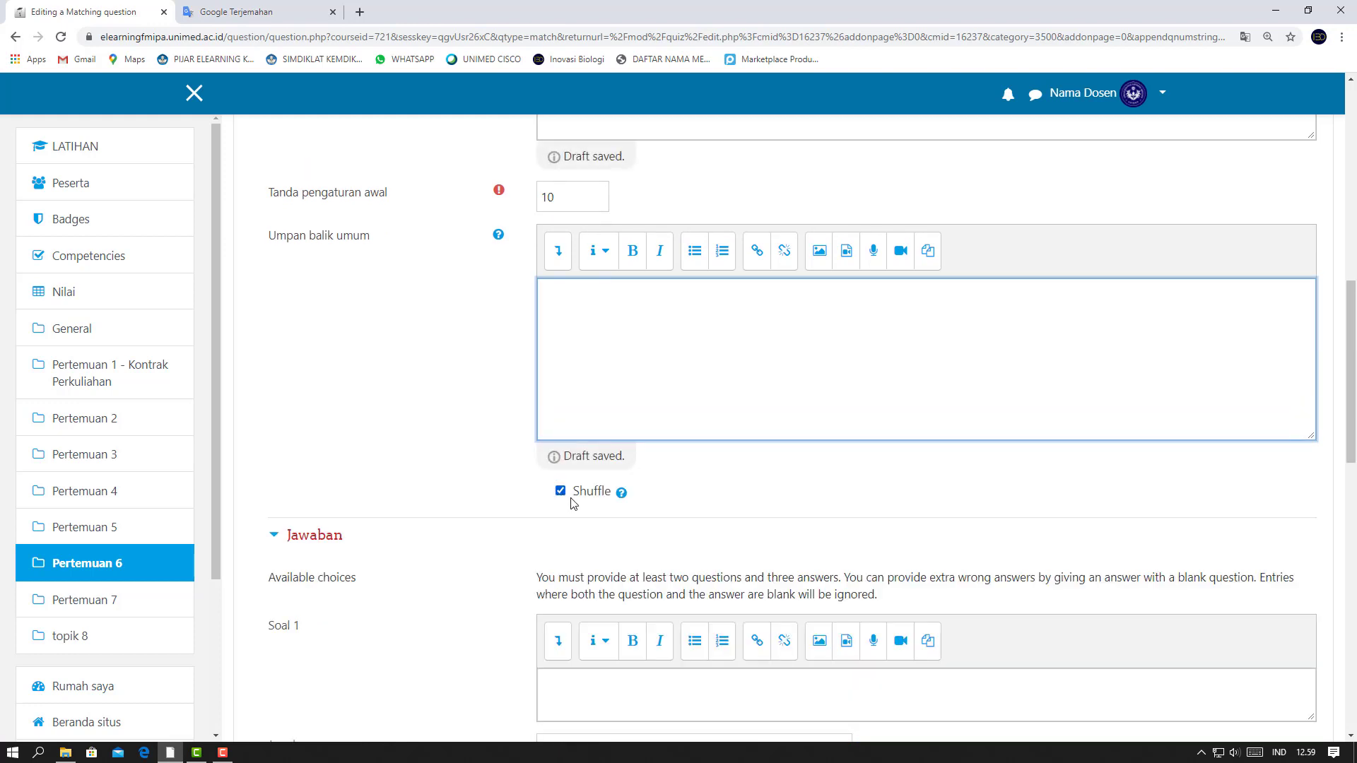
scroll(371, 435, "down", 5)
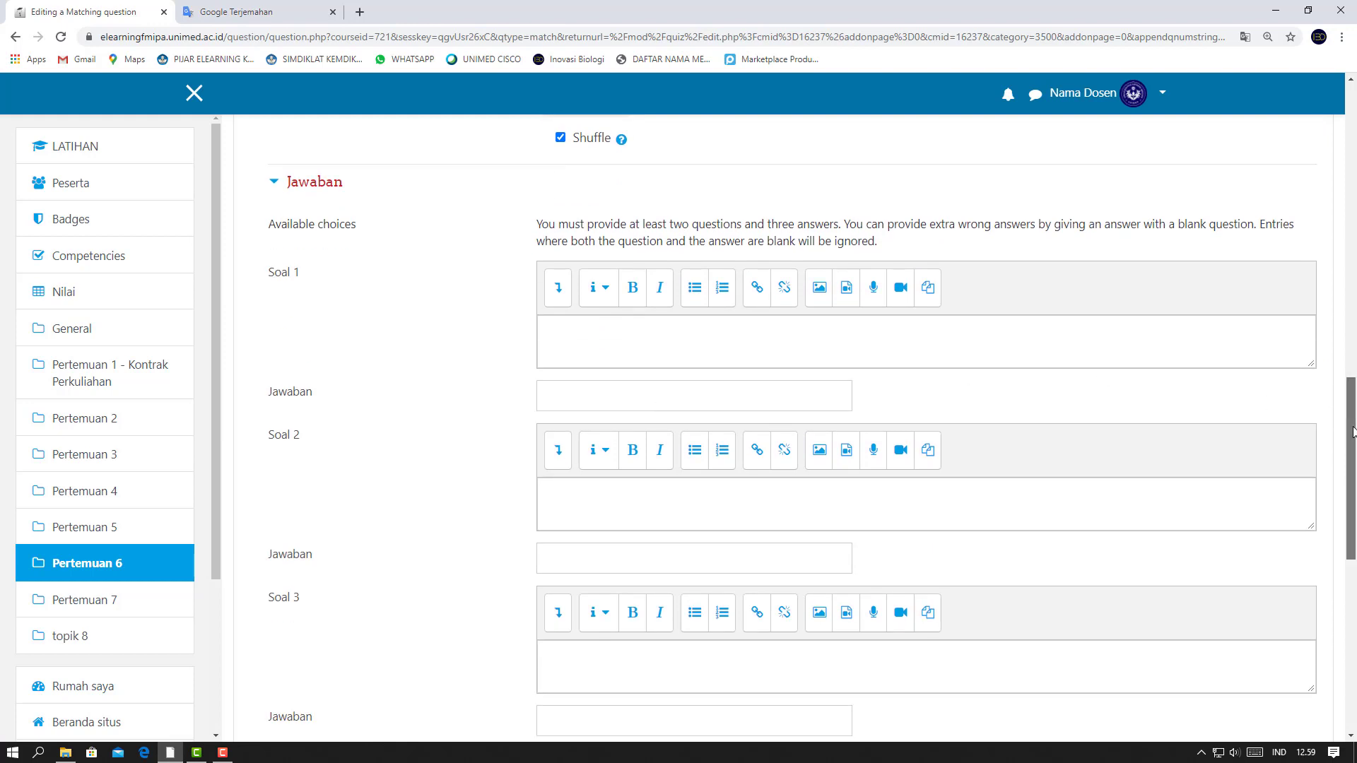
scroll(1351, 431, "down", 1)
scroll(1352, 445, "down", 1)
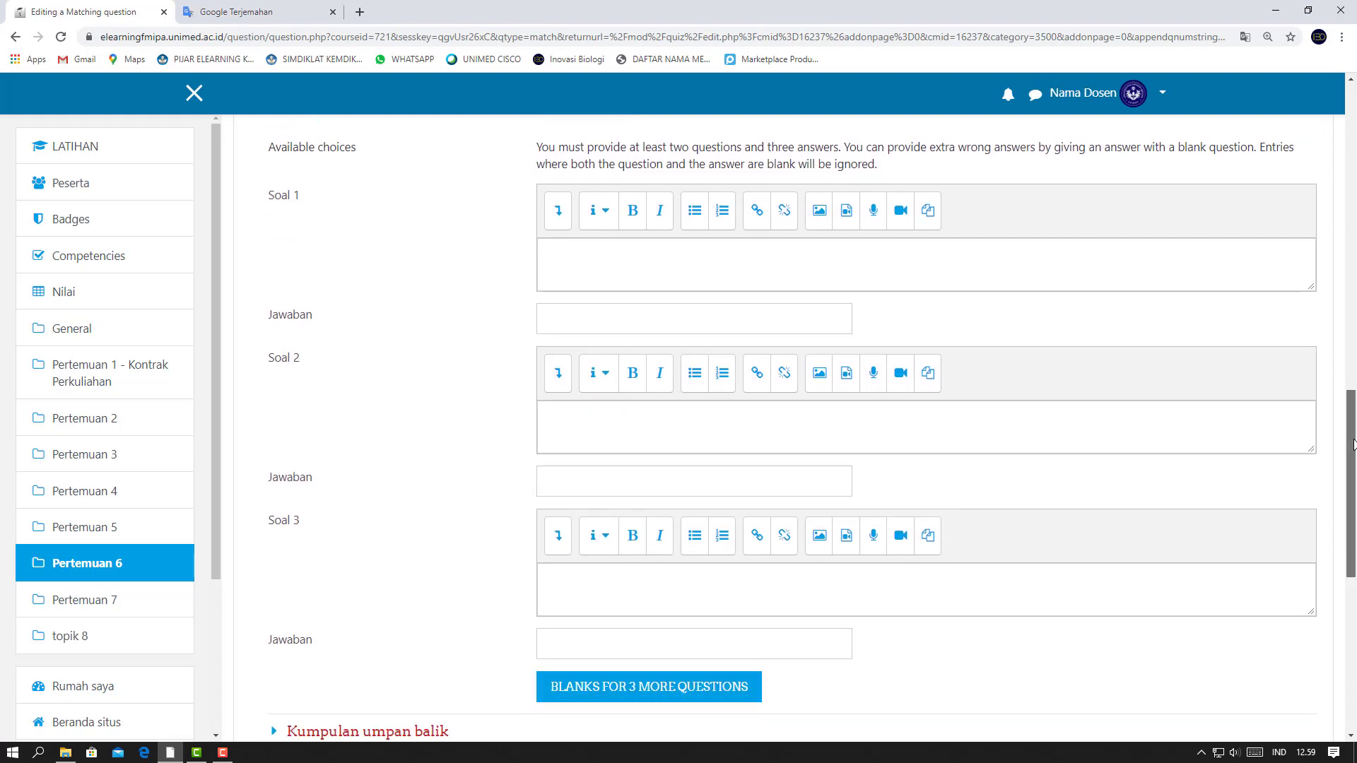
scroll(1353, 444, "up", 1)
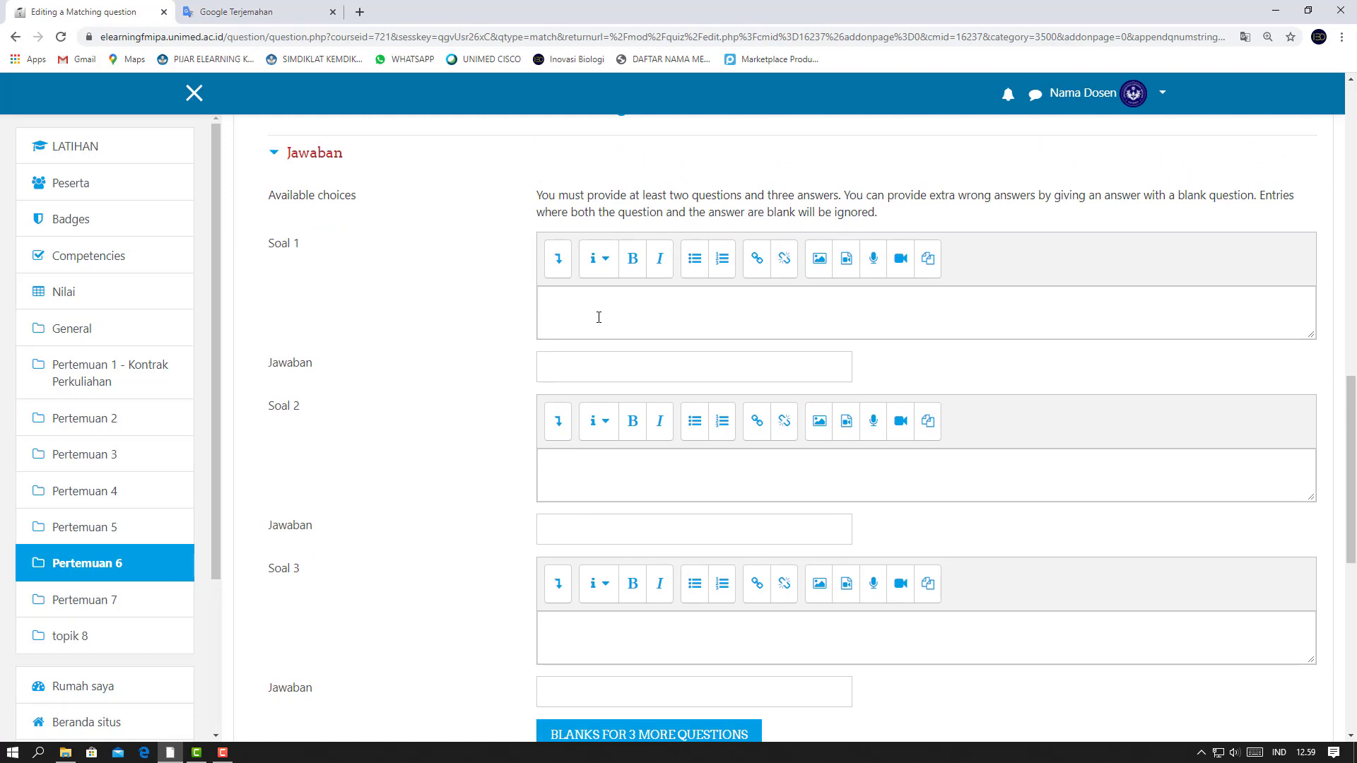
left_click(599, 312)
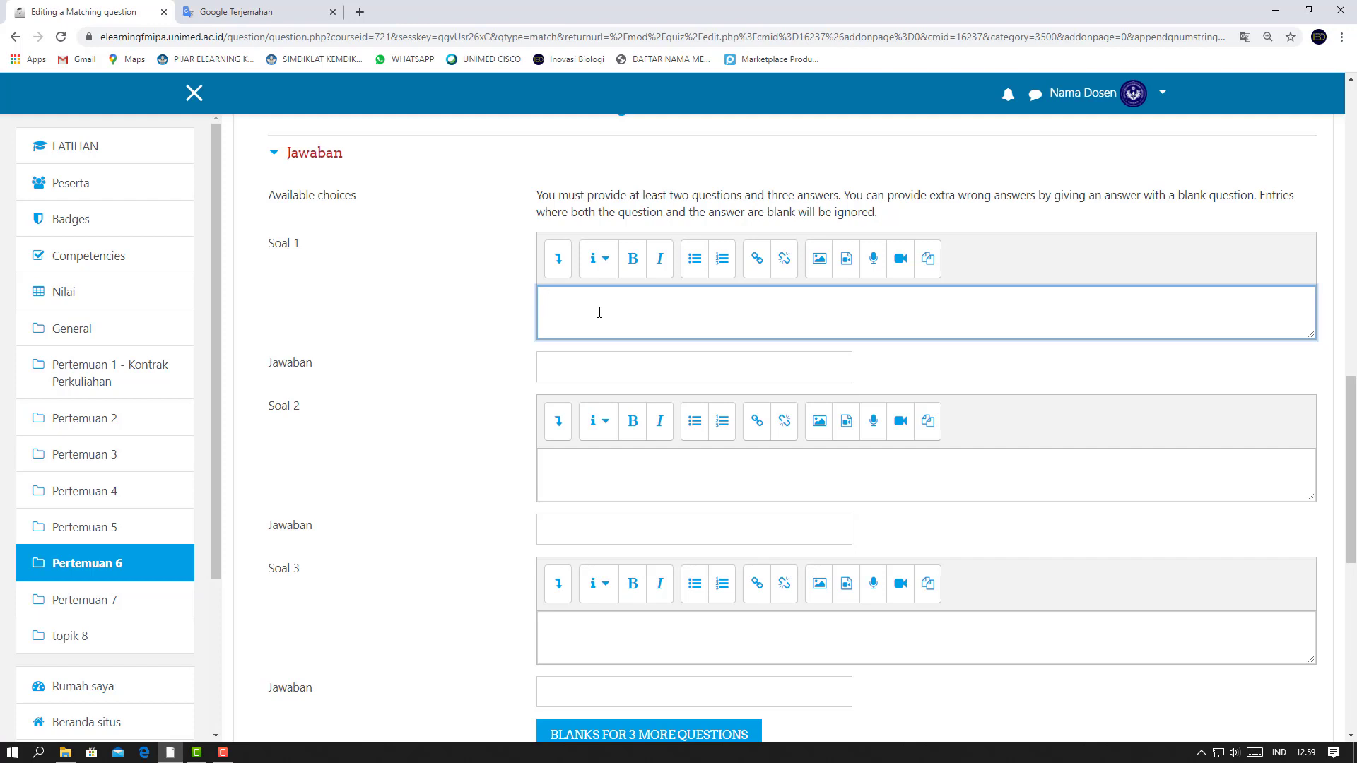
type("organel sel yang menghasilkan energi")
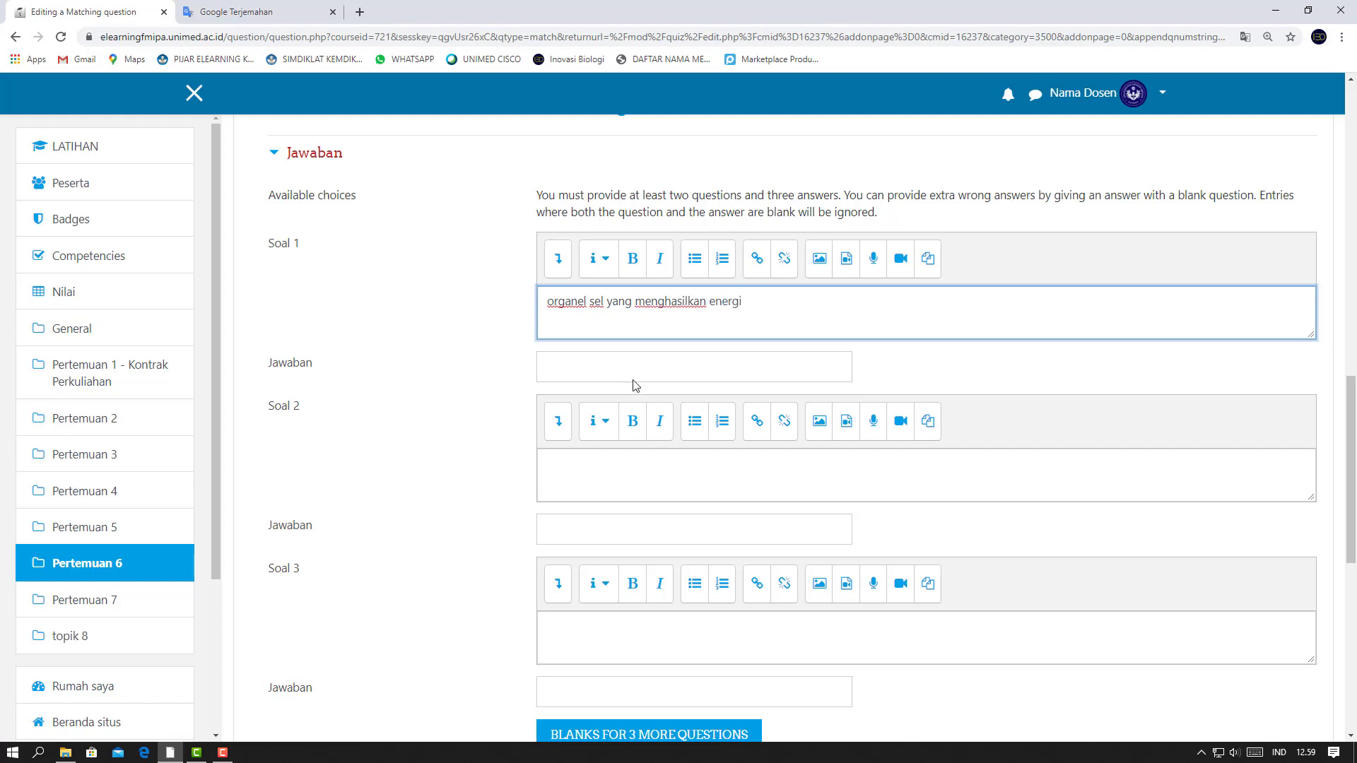
left_click(639, 356)
type("Mito")
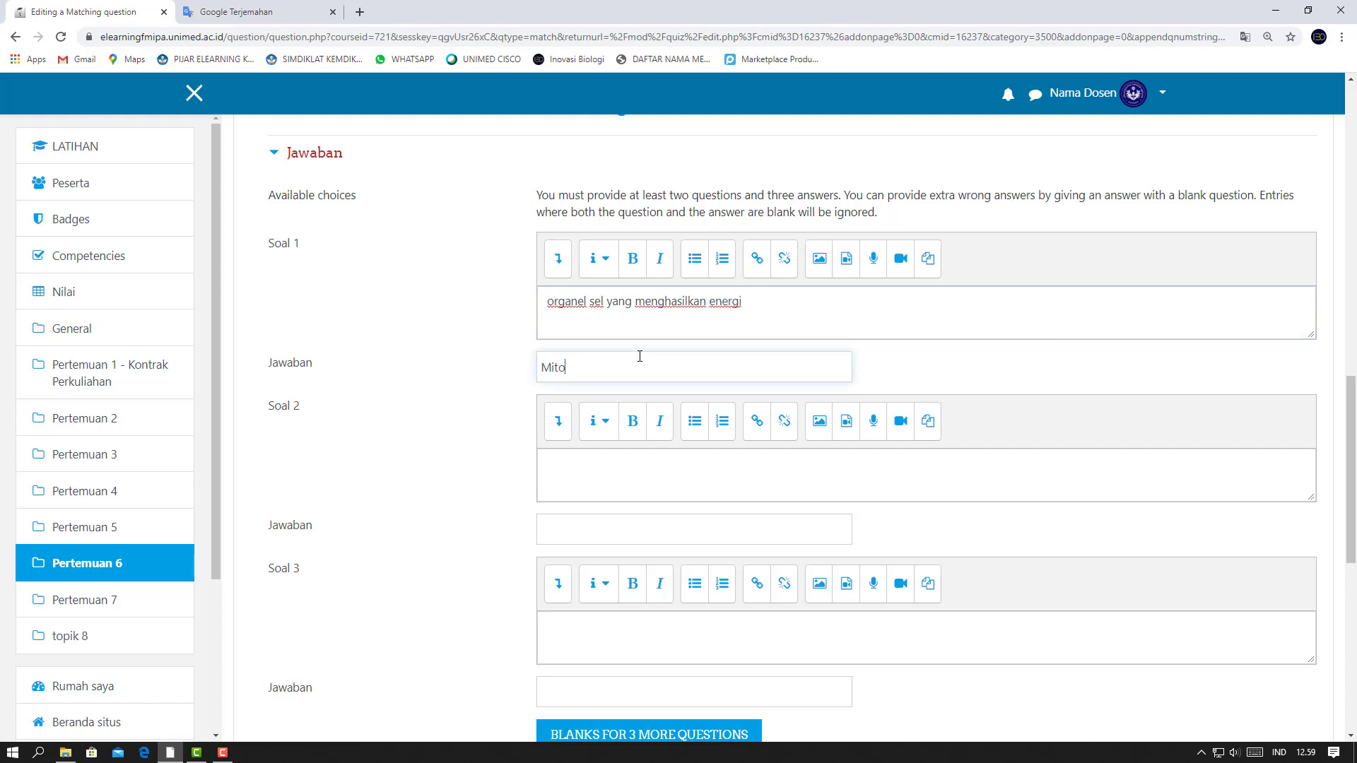
type("kondria")
Fill in Soal 2 with "organel sel dengan membran ganda yang berfungsi pada fotosintesis" and the answer "Kloroplas"
scroll(641, 353, "down", 2)
left_click(635, 347)
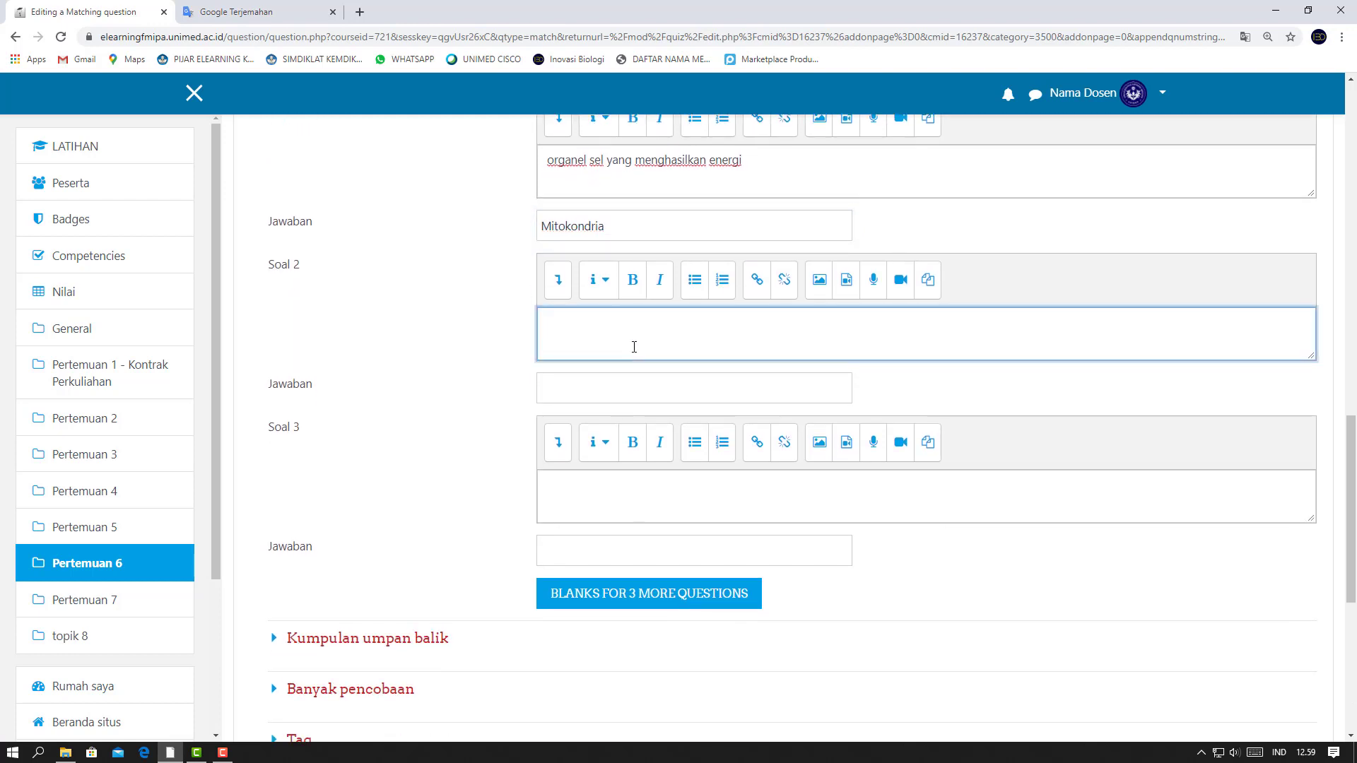
type("organel sel dengan mem")
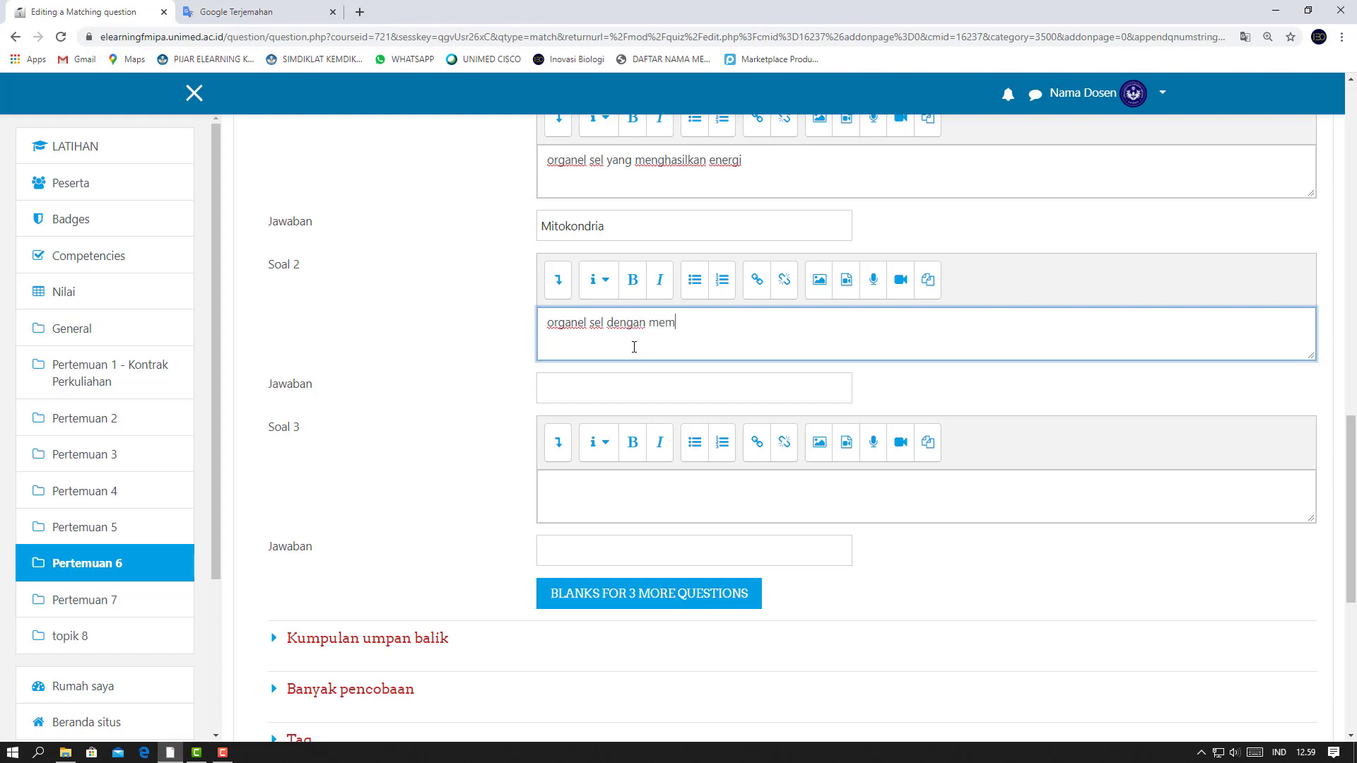
type("bran ganda yang berfungsi pada fotosintesis")
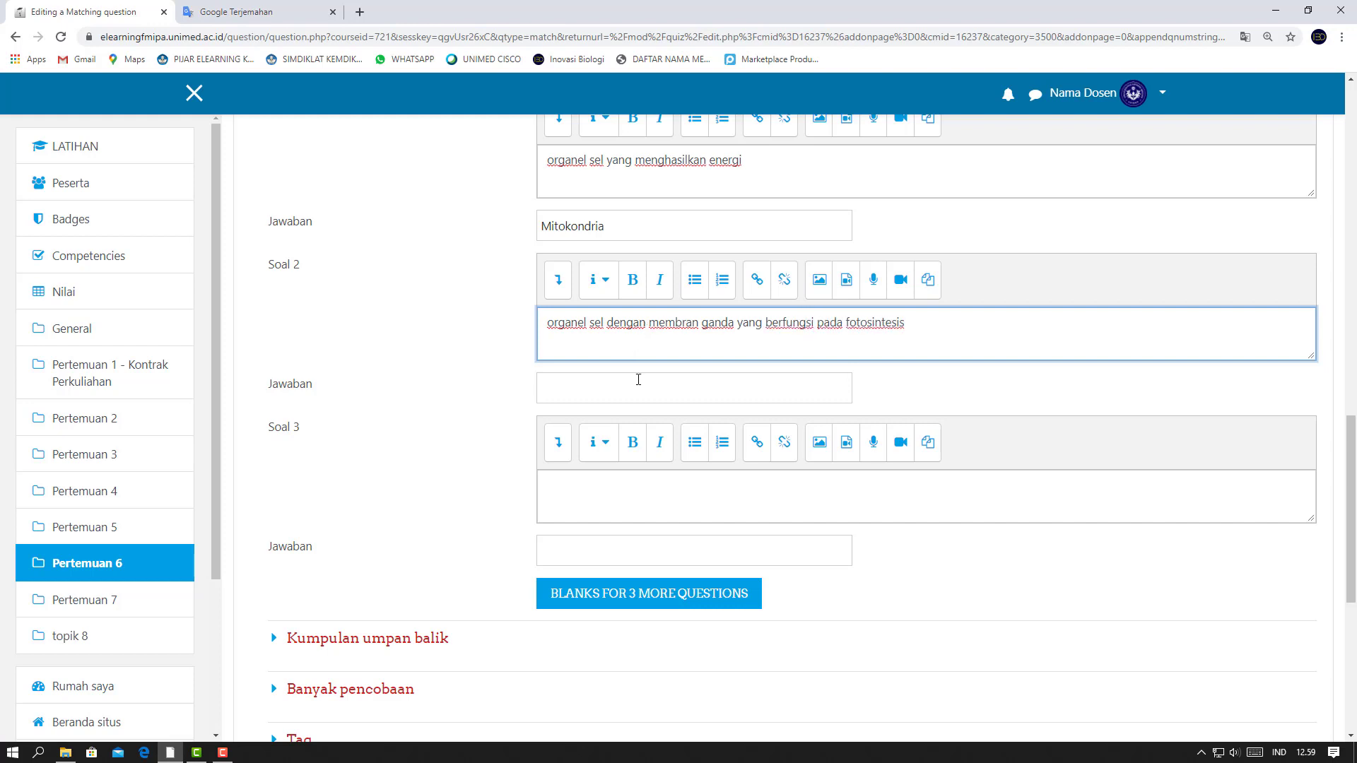
left_click(638, 380)
type("Kloroplas")
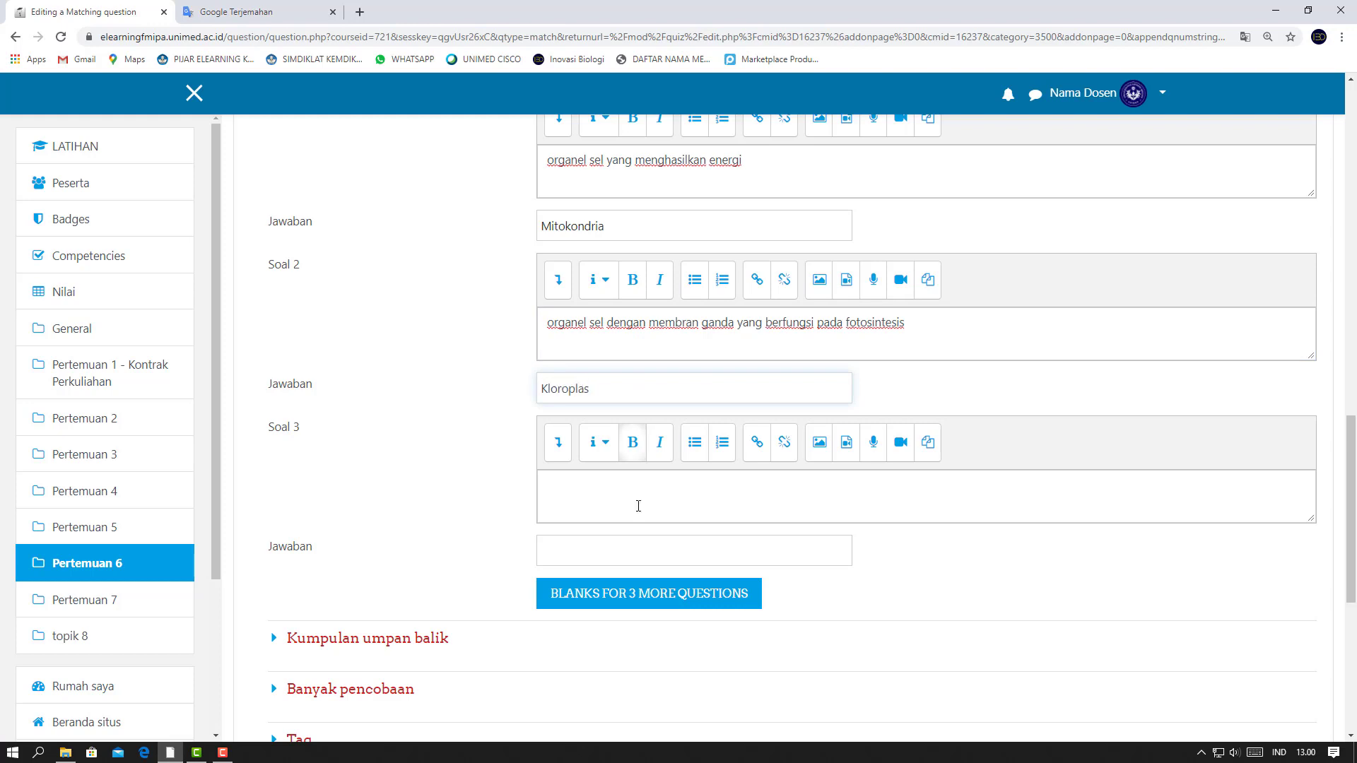
Fill in Soal 3 with "Organel sel tempat berlangsungnya proses transkripsi" and give it the answer "Nukleus"
scroll(622, 502, "down", 4)
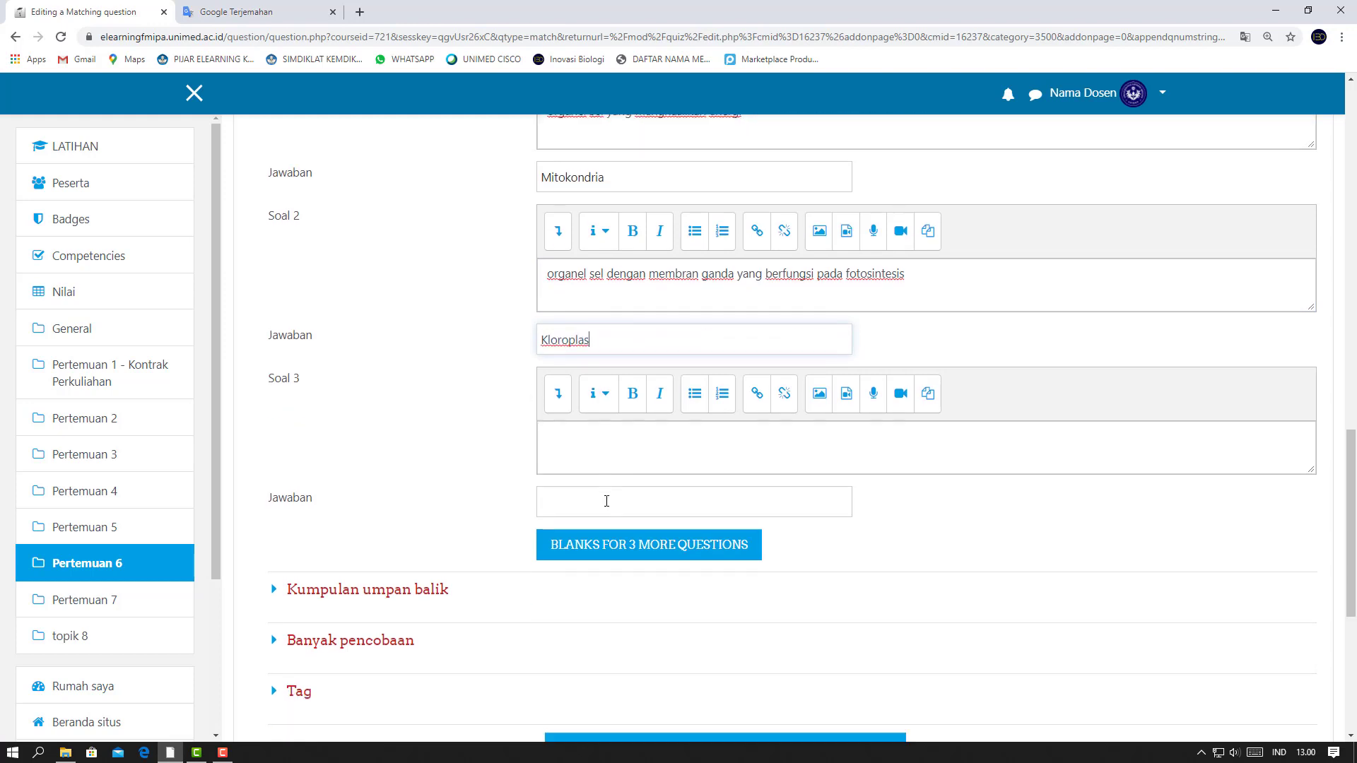
left_click(599, 218)
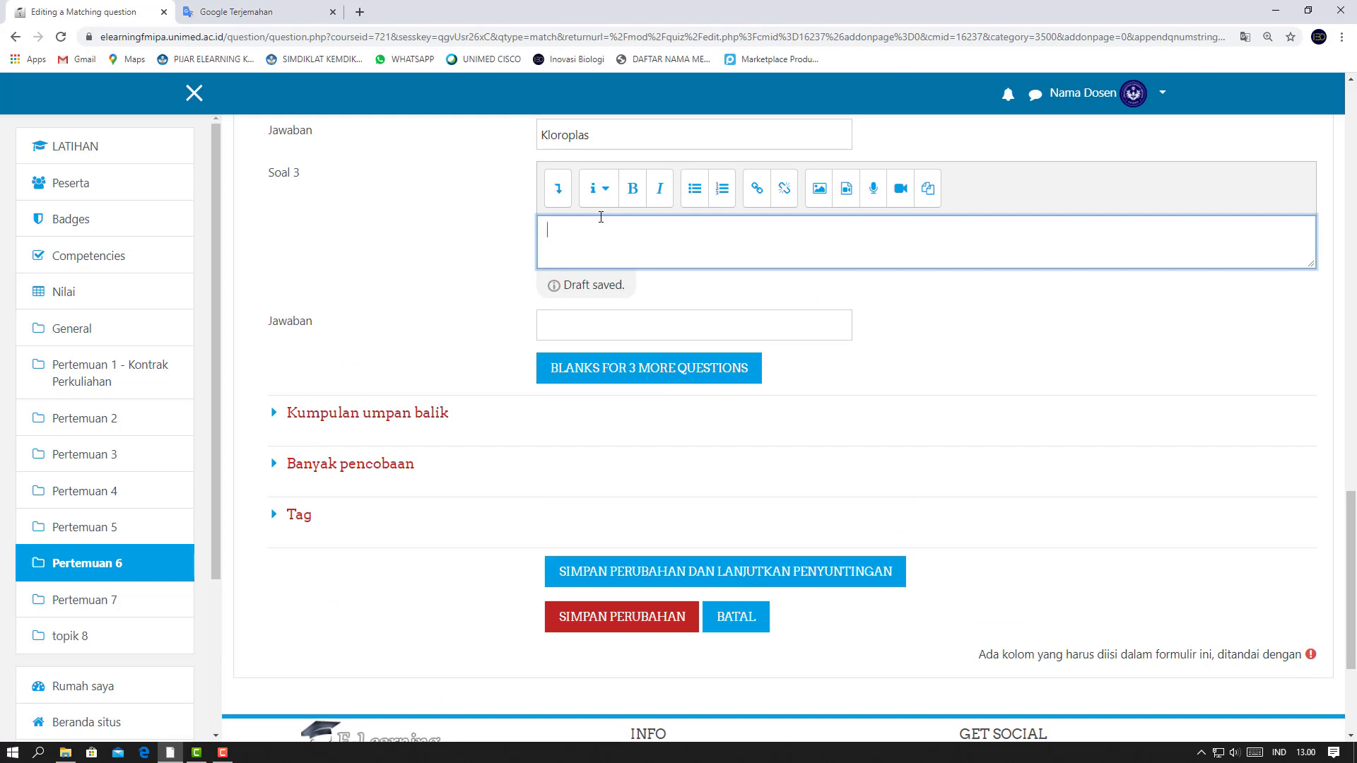
type("Organel sel tempe")
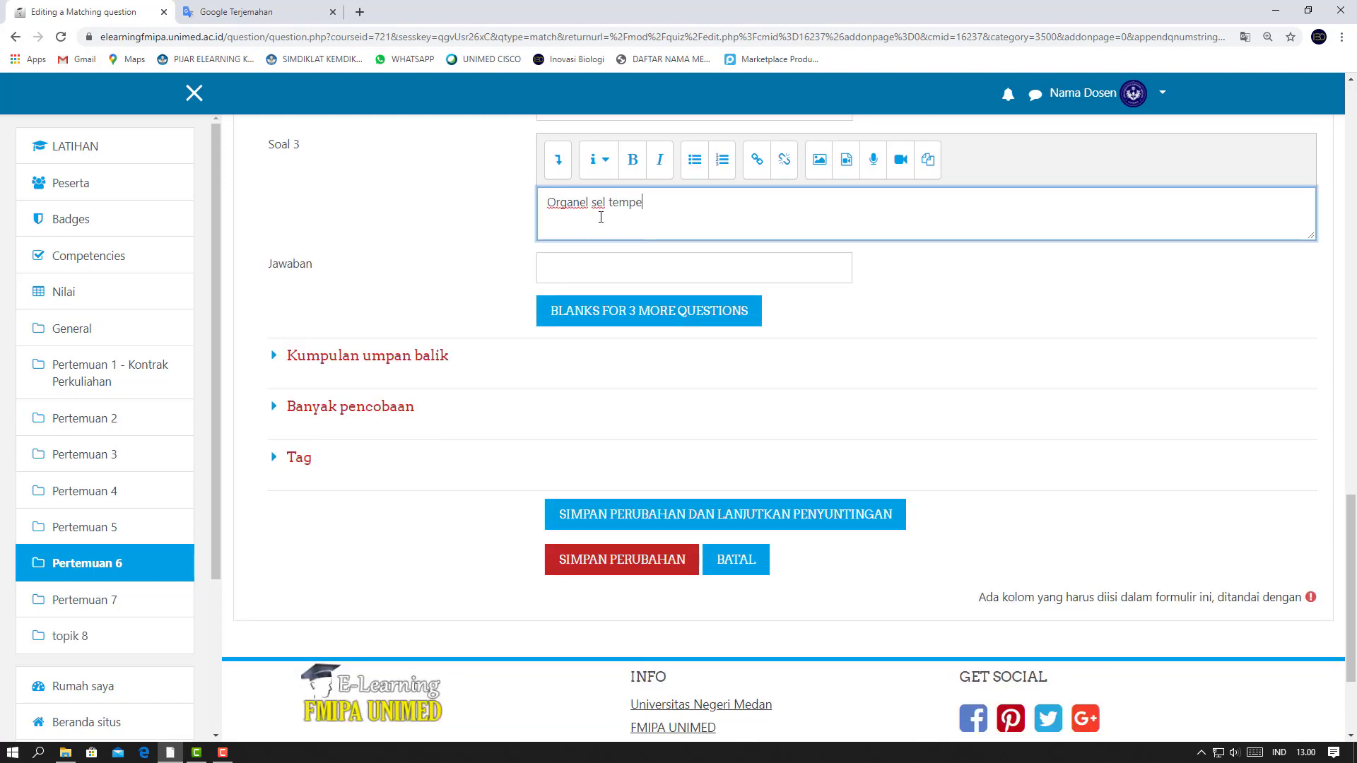
key("BackSpace")
type("at berlangsungnya ")
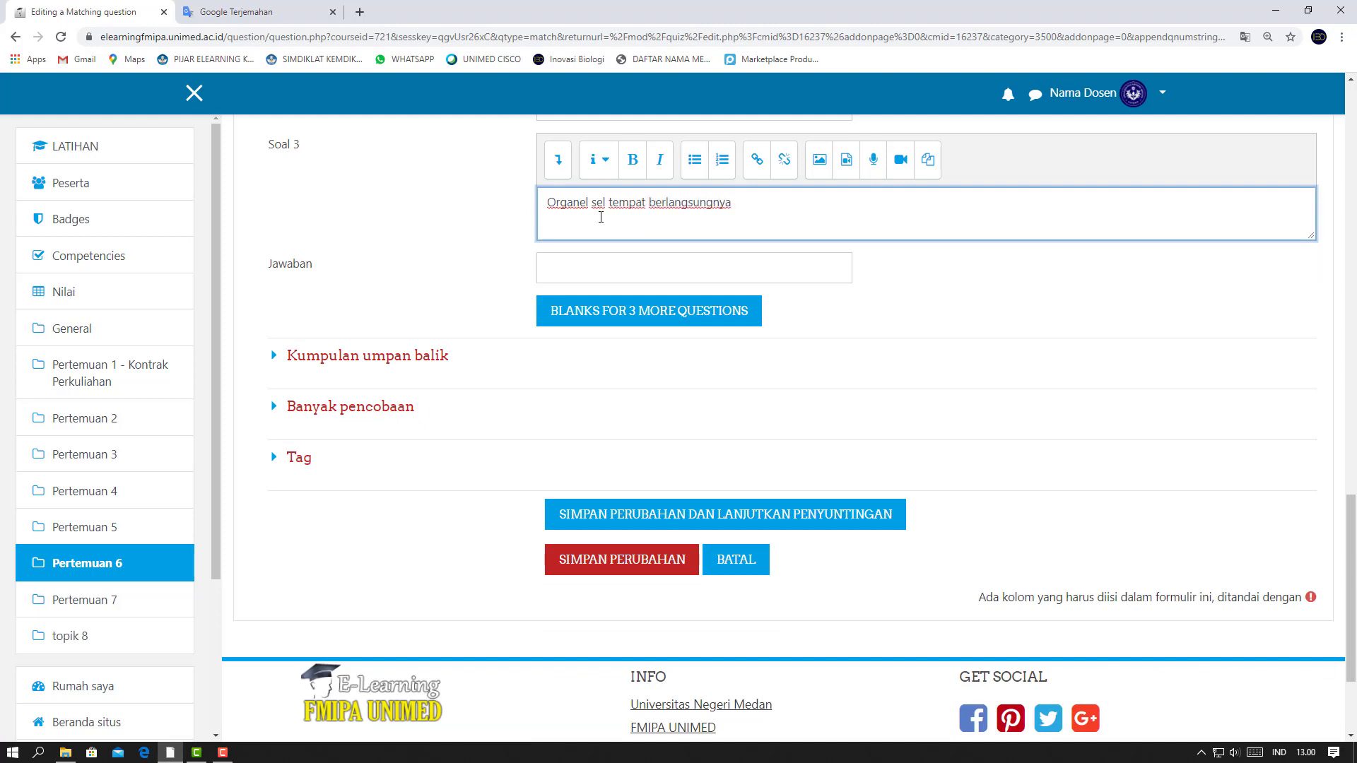
type("proses transkripsi")
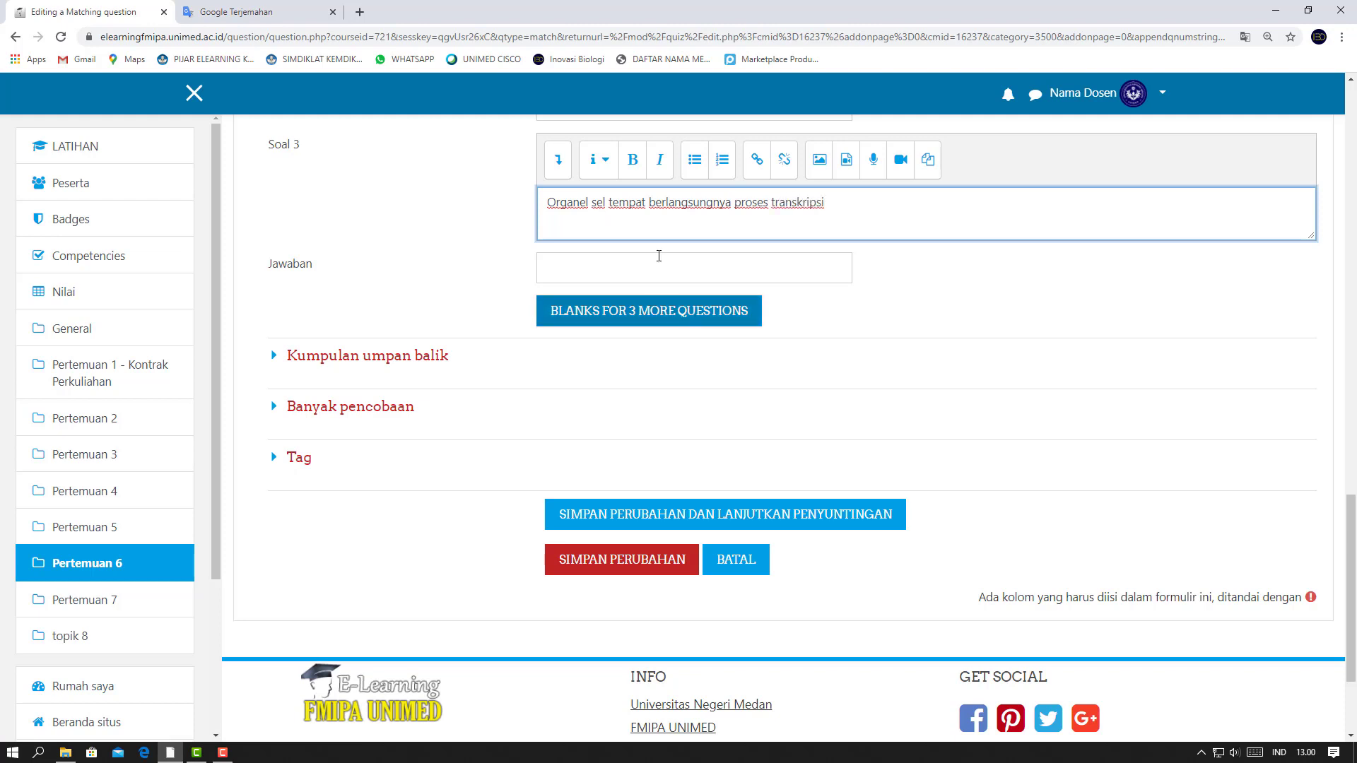
left_click(659, 255)
type("Nukleus")
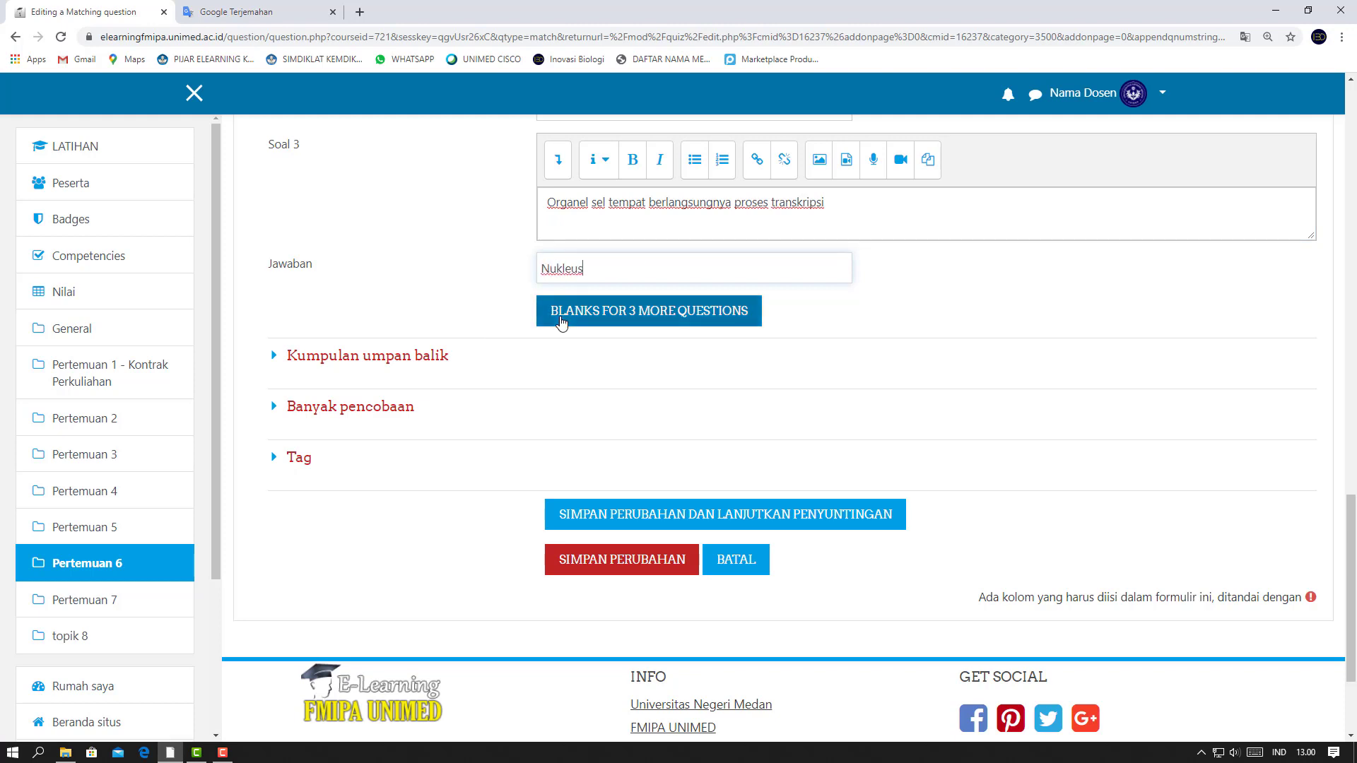
Add three more question blanks and fill in Soal 4 with "Komponen sel tempat berlangsunya proses transportasi dari dalam dan keluar sel" and the answer "Membran Sel"
left_click(560, 320)
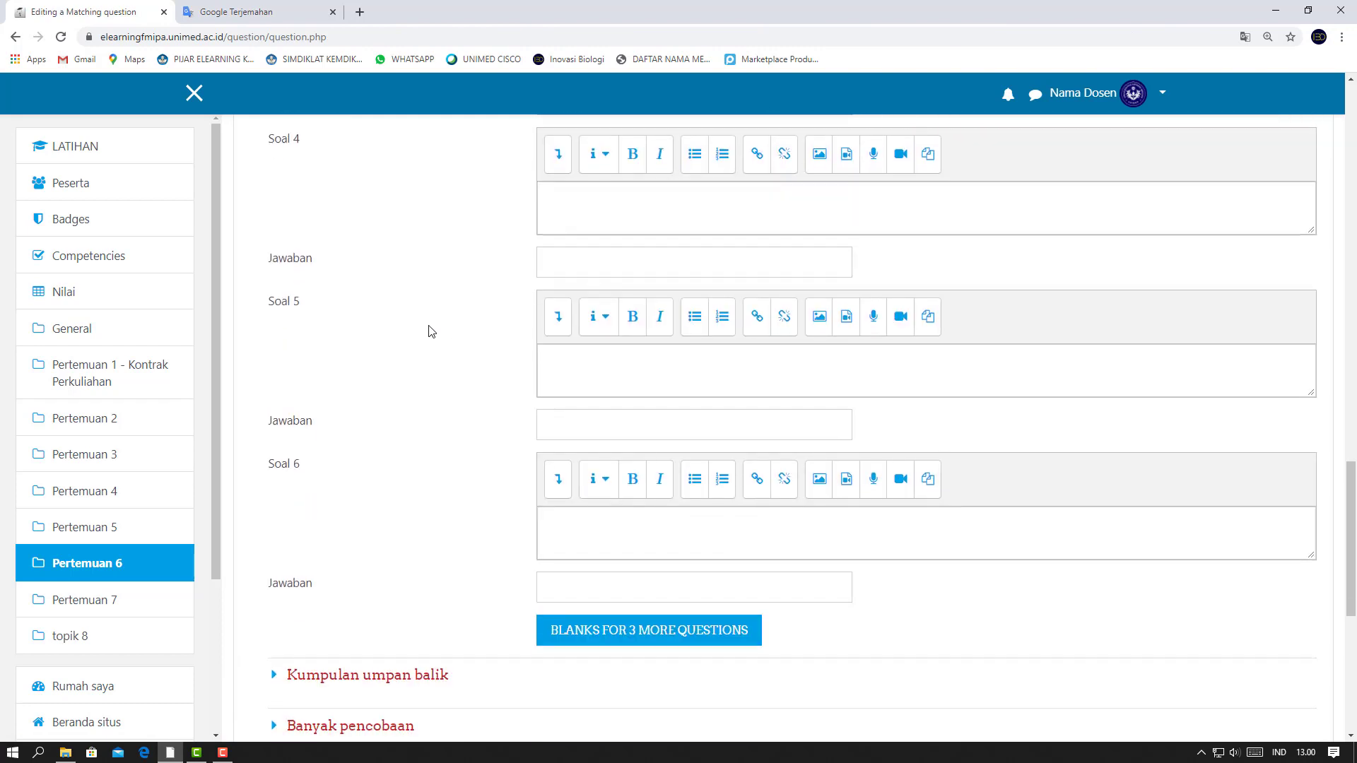
left_click(658, 361)
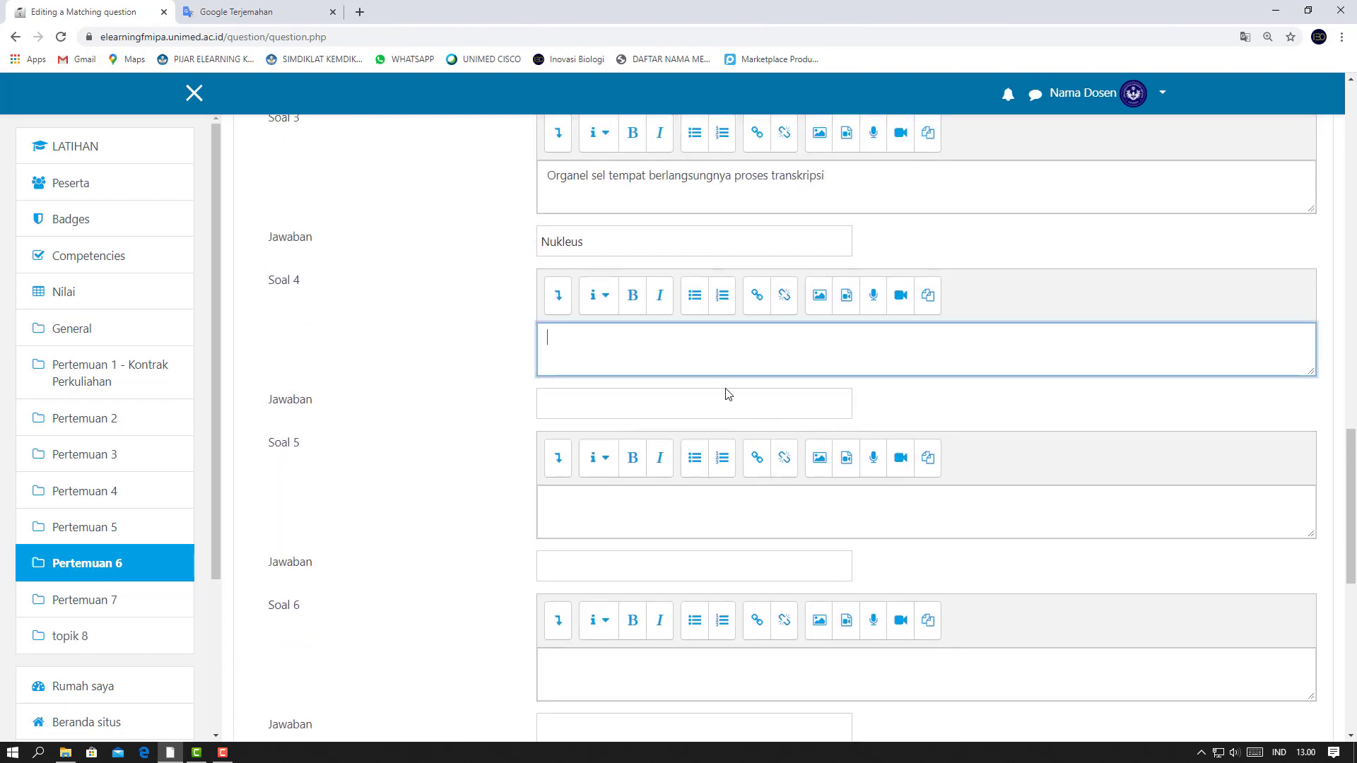
type("Komponen sel tempat berlangsu")
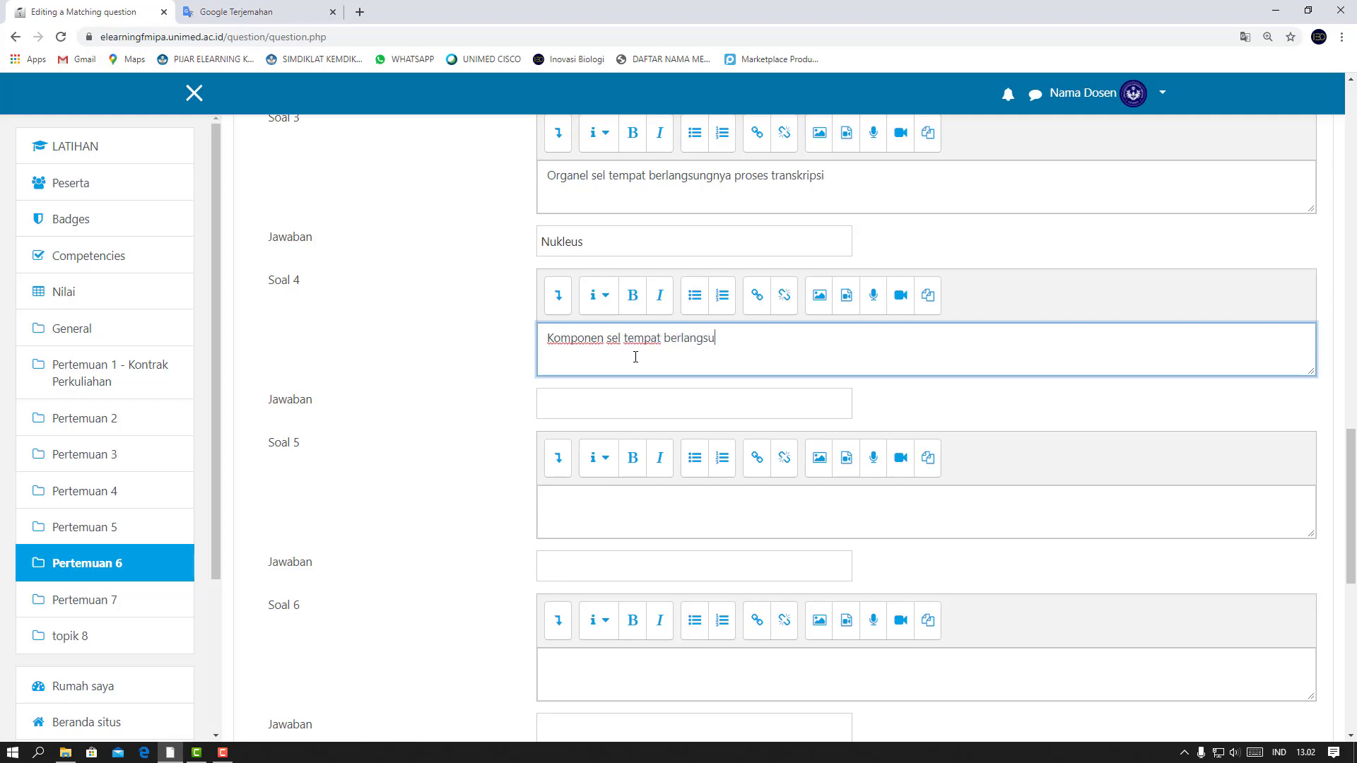
type("nya proses transportasi da")
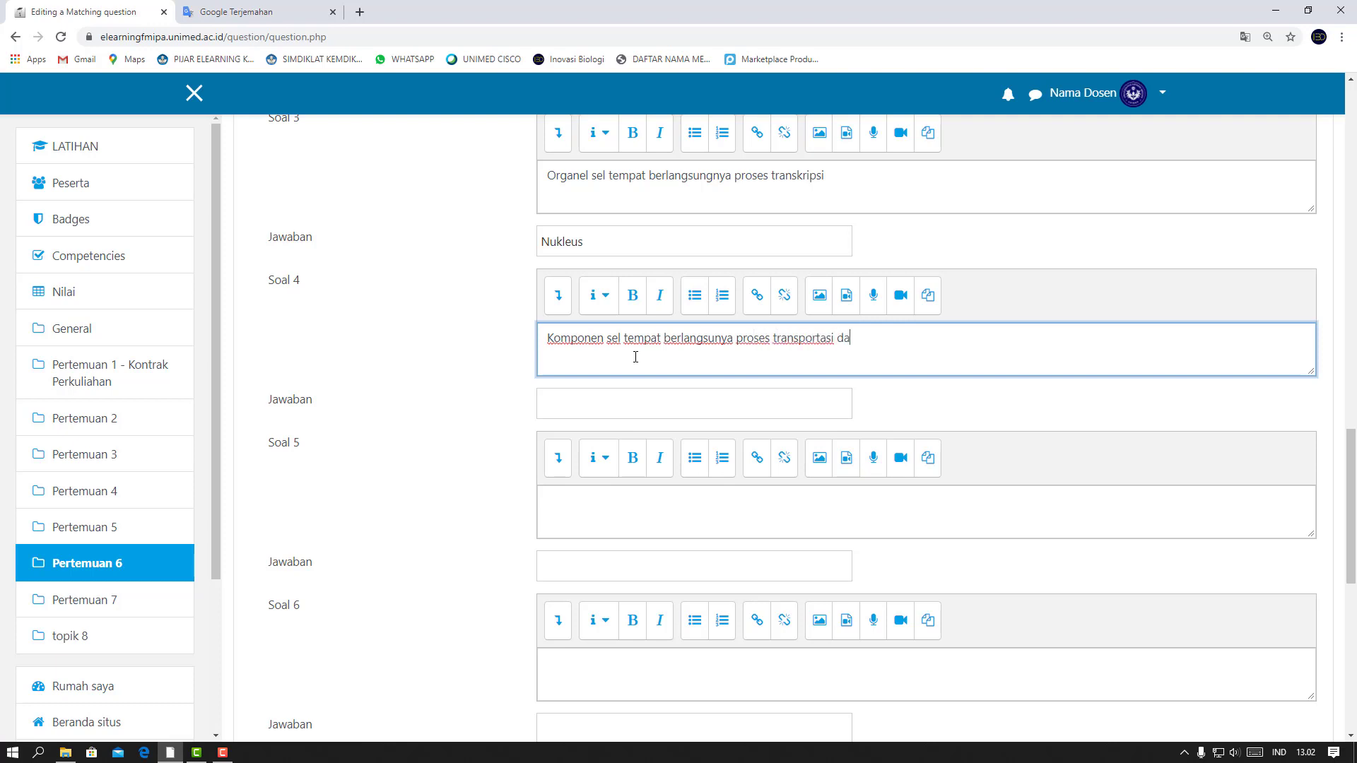
type("ri dalam dan keluar sel")
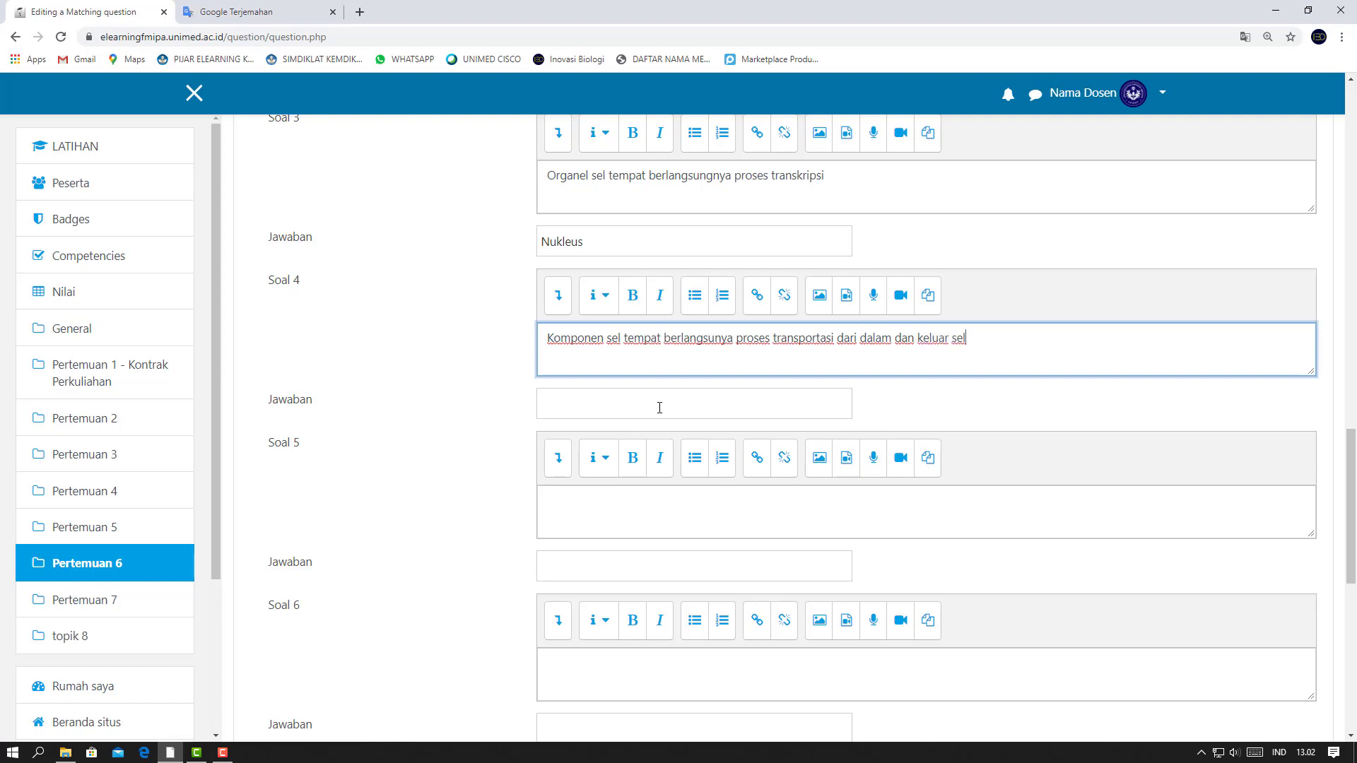
left_click(660, 408)
type("Membran Sel")
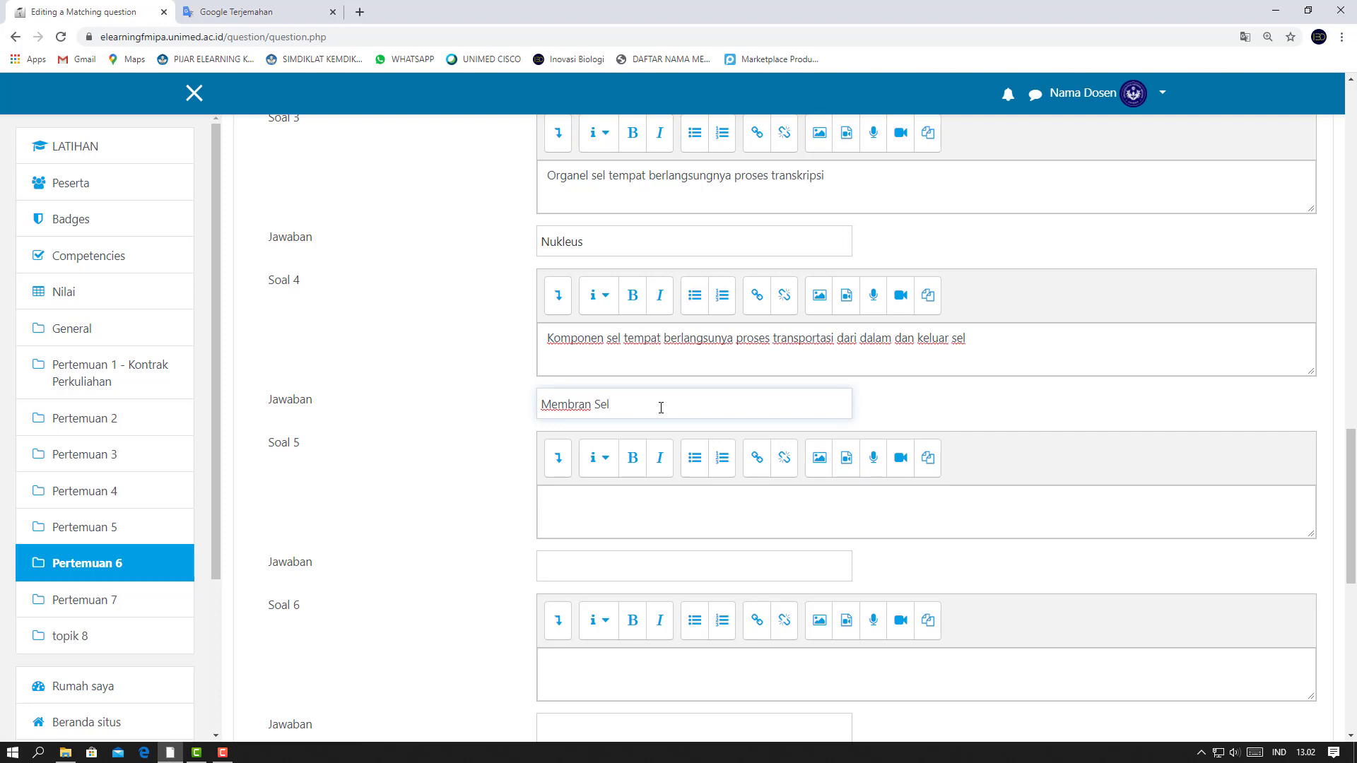
Fill in Soal 5 with "Komponen sel yang merupakan kerangka pembentuk sel" and give it the answer "Sitokleton Sel"
scroll(660, 408, "down", 2)
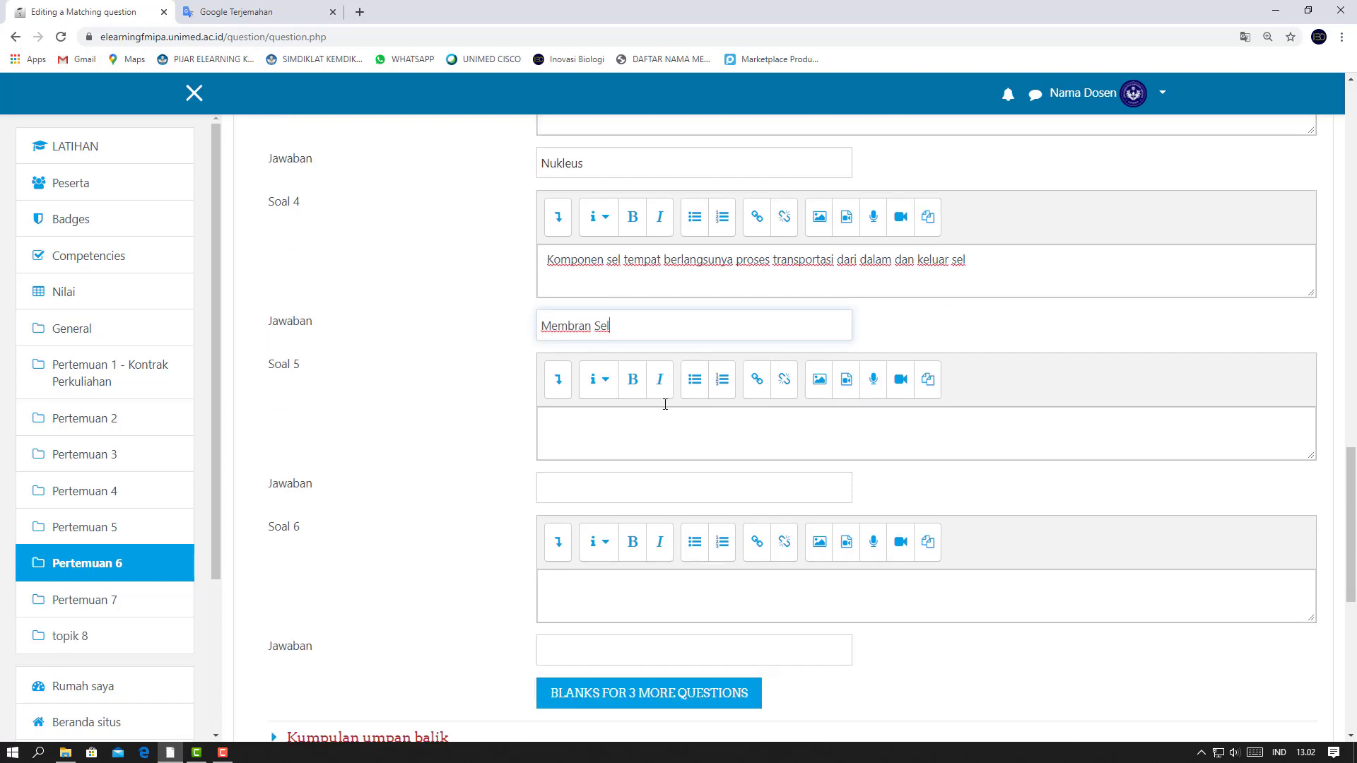
left_click(649, 378)
type("Ko")
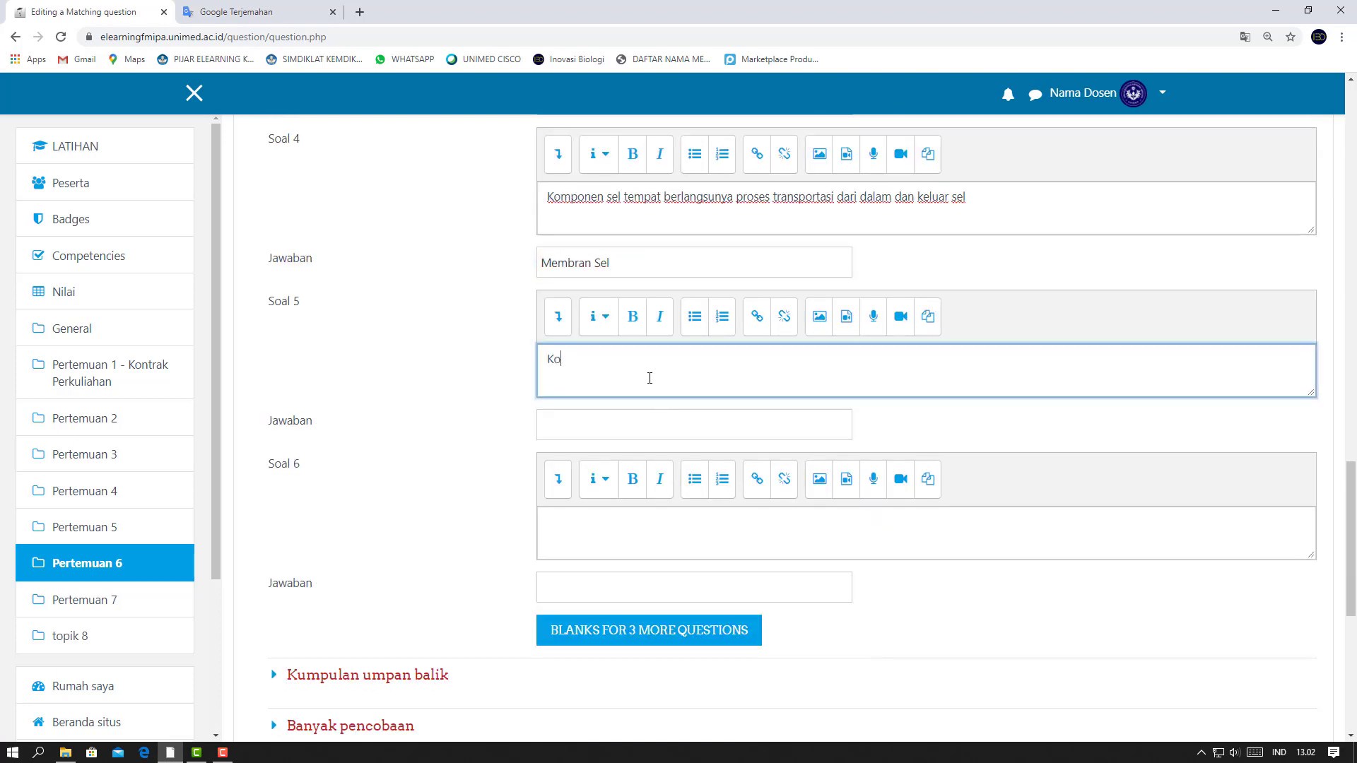
type("mponen sel yang merupakan ker")
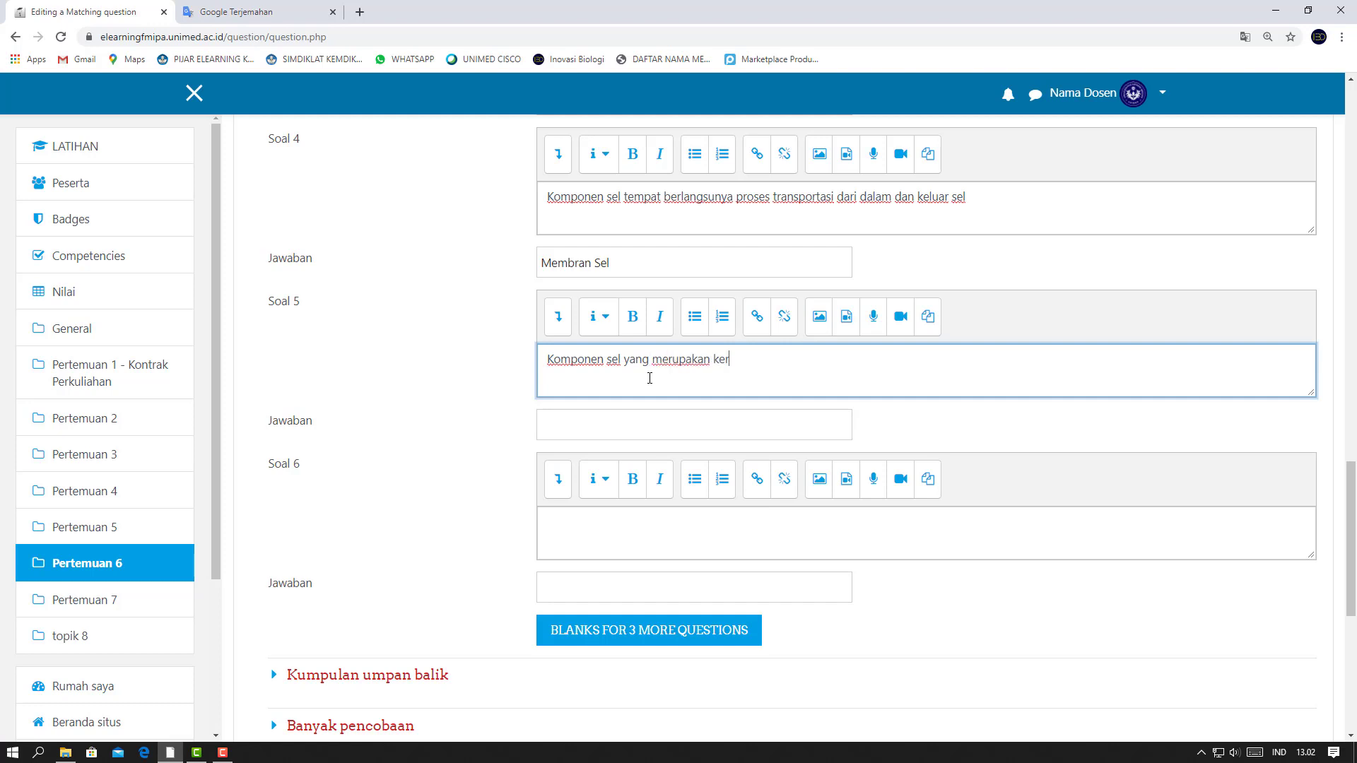
type("angka pembentuk sel")
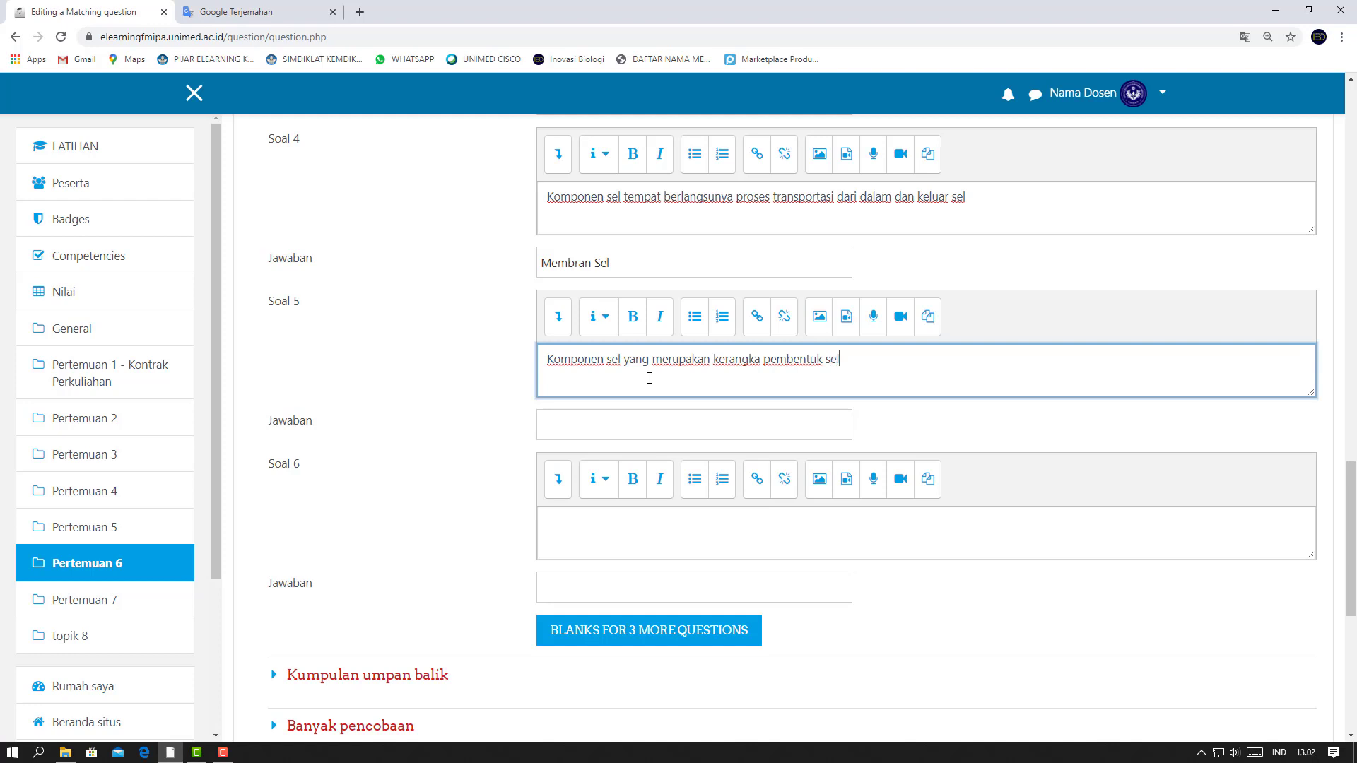
left_click(790, 420)
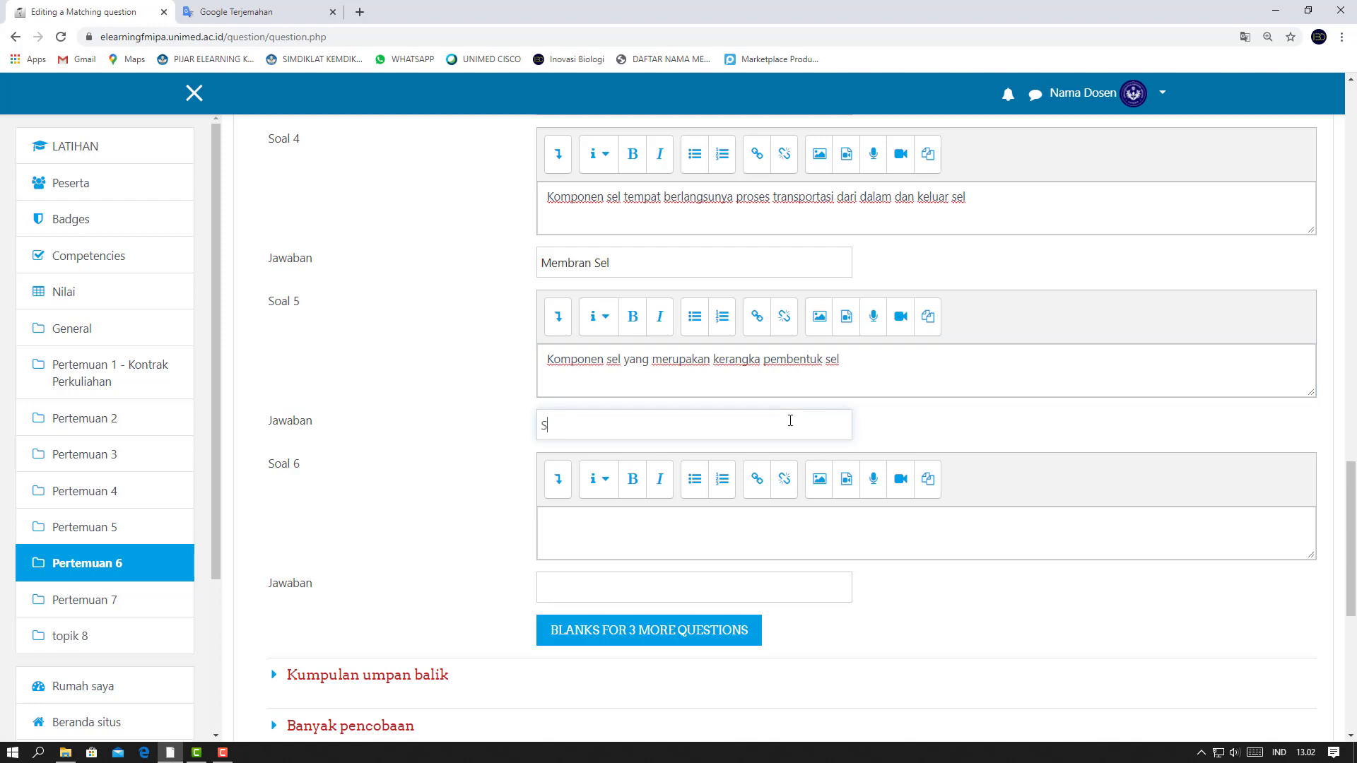
type("Sitokleton Sel")
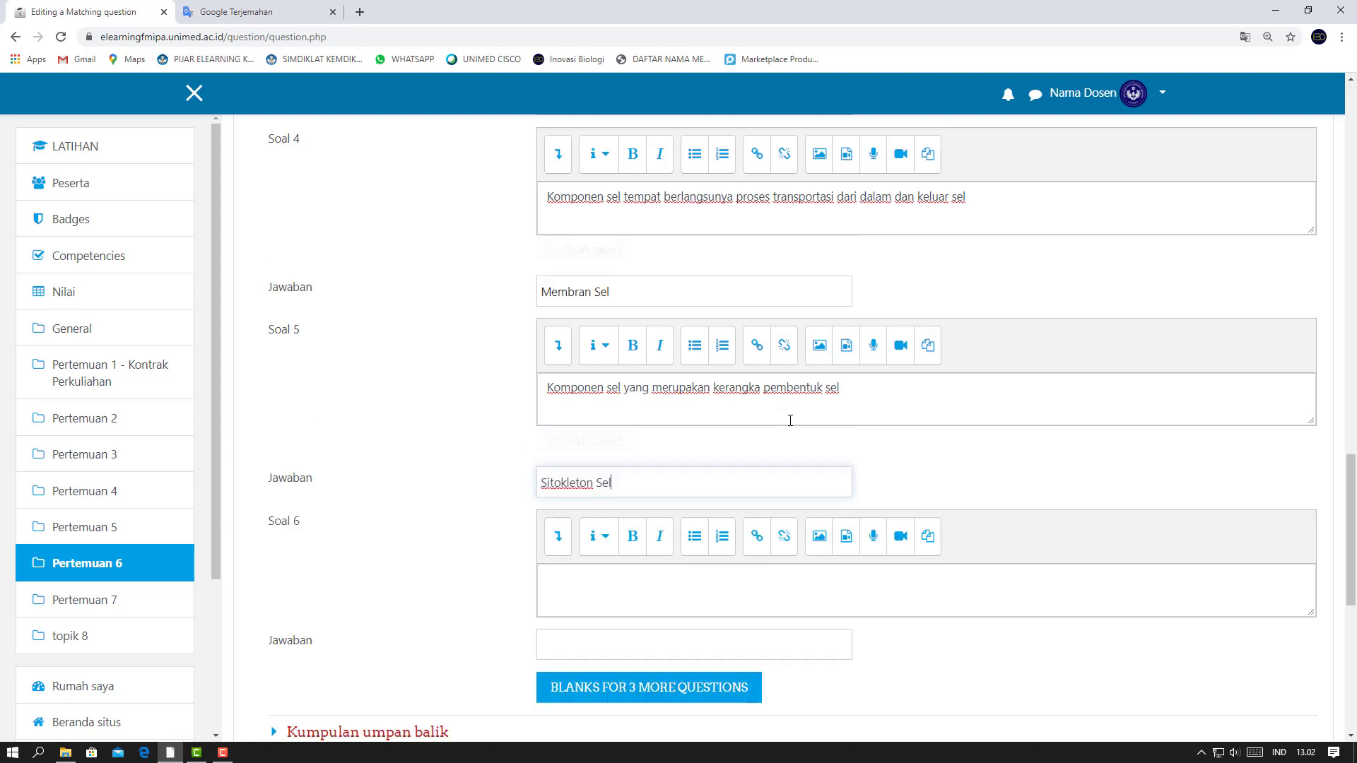
Fill in Soal 6 with "Komponen sel yang menjalankan fungsi untuk mencerna makanan yang masuk ke dalam sel" and the answer "Lisosom"
scroll(795, 417, "down", 3)
scroll(799, 414, "down", 2)
left_click(603, 263)
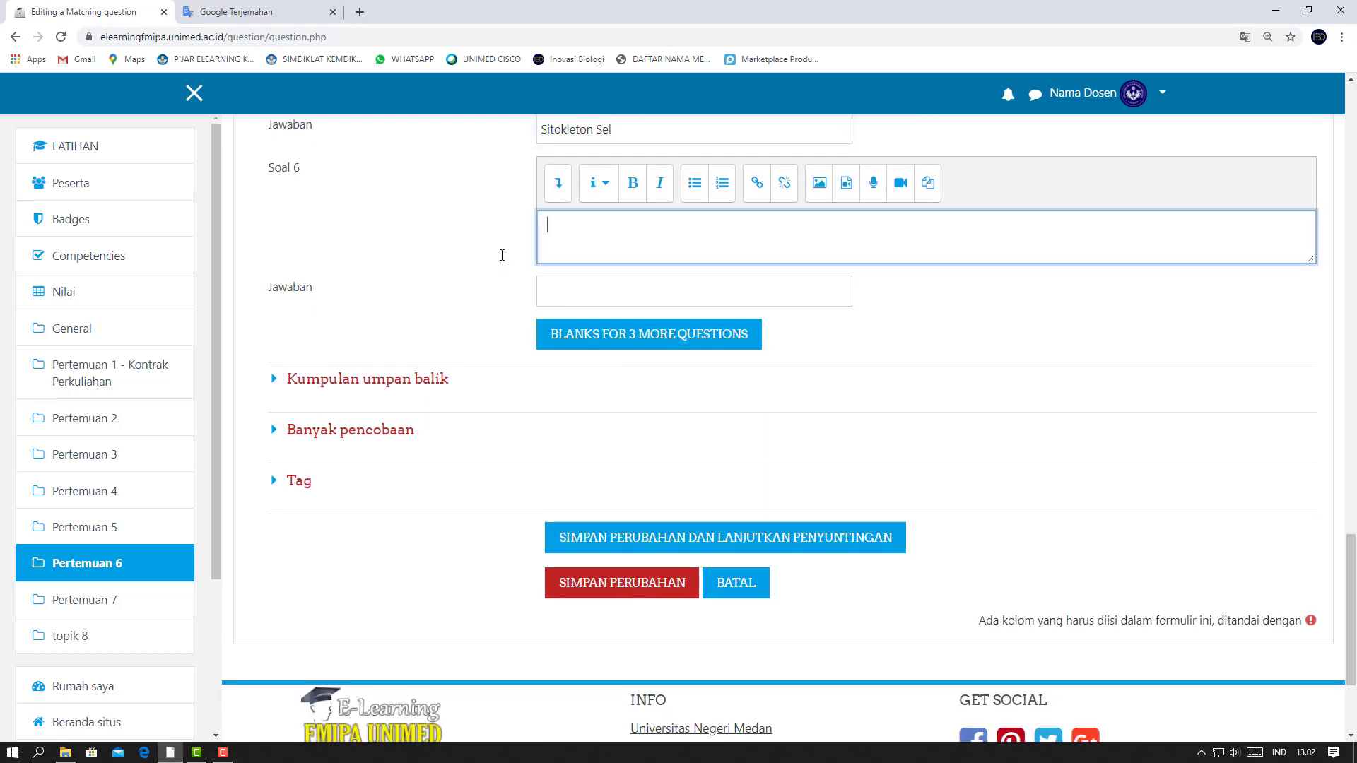
scroll(355, 262, "up", 1)
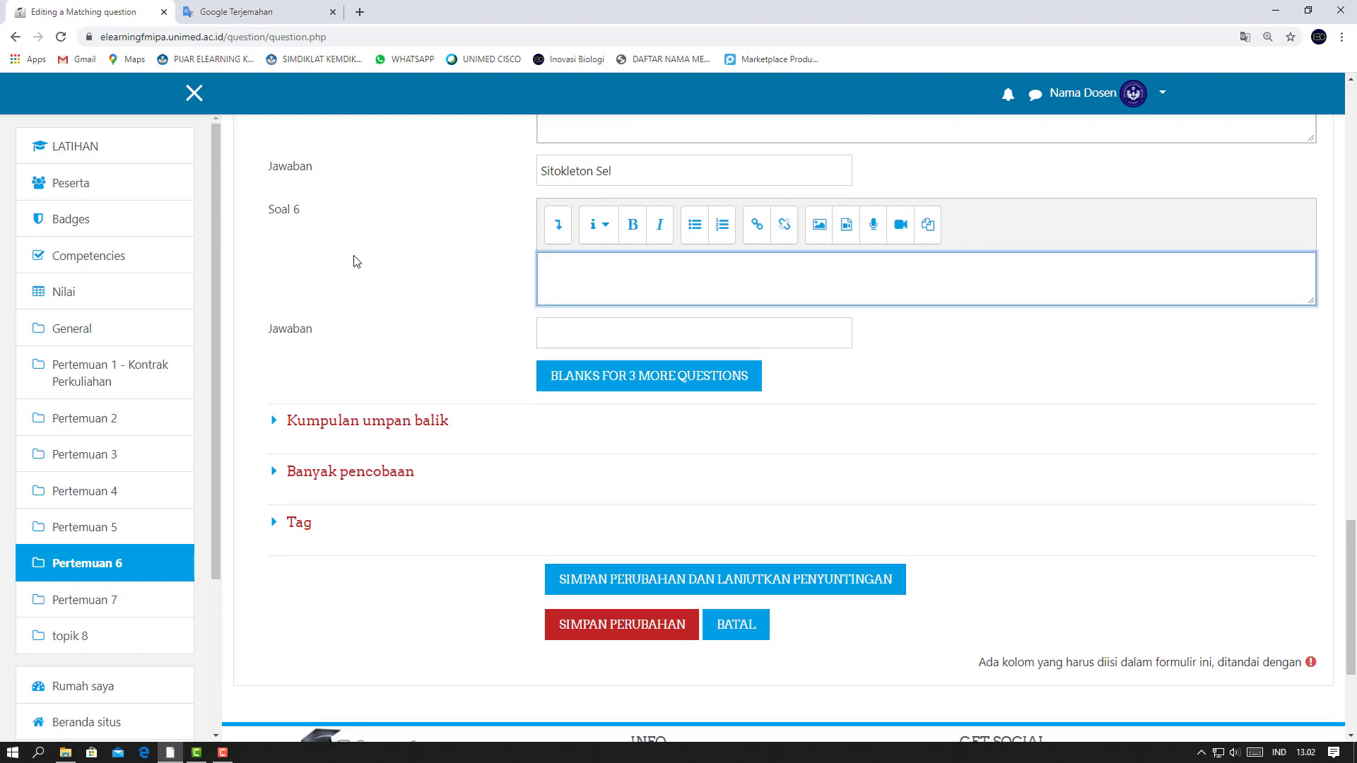
scroll(355, 261, "up", 2)
type("Ko")
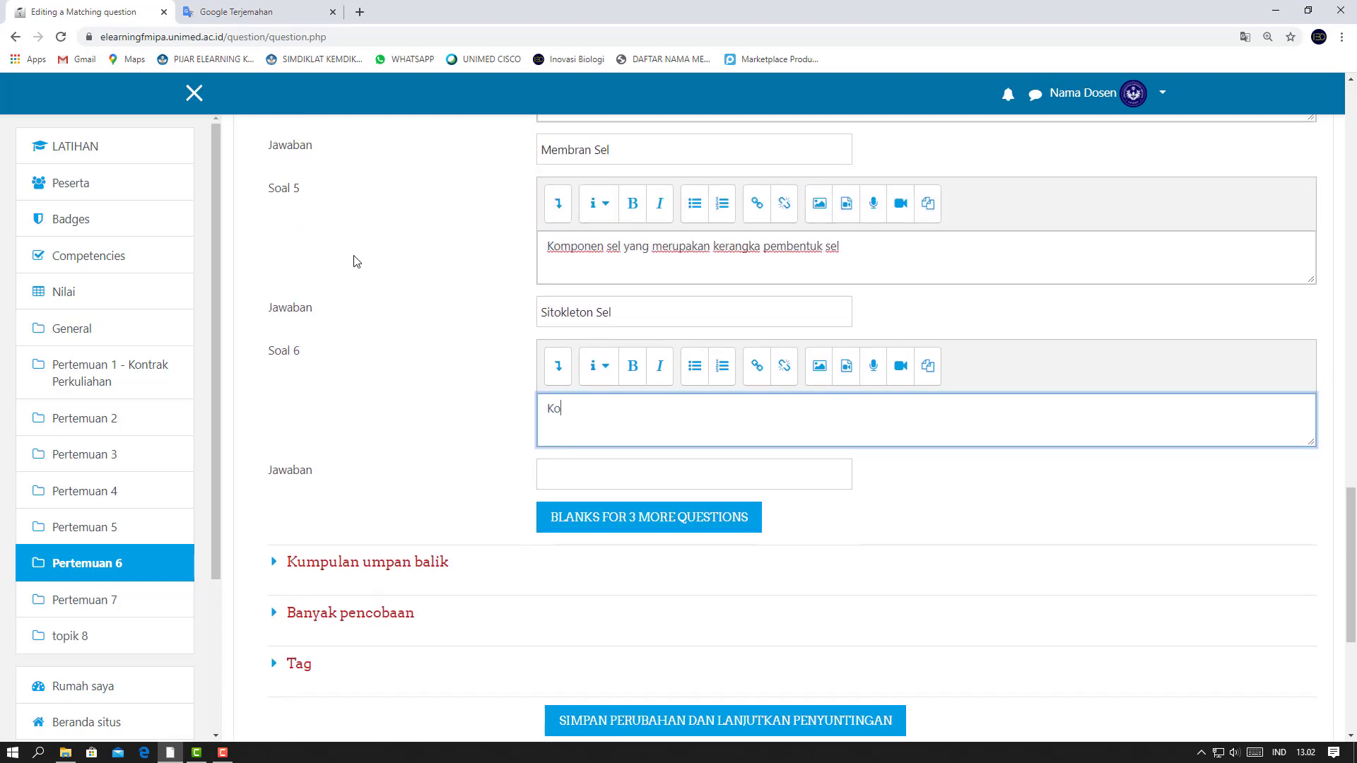
type("mponen sel yang menjalankan ")
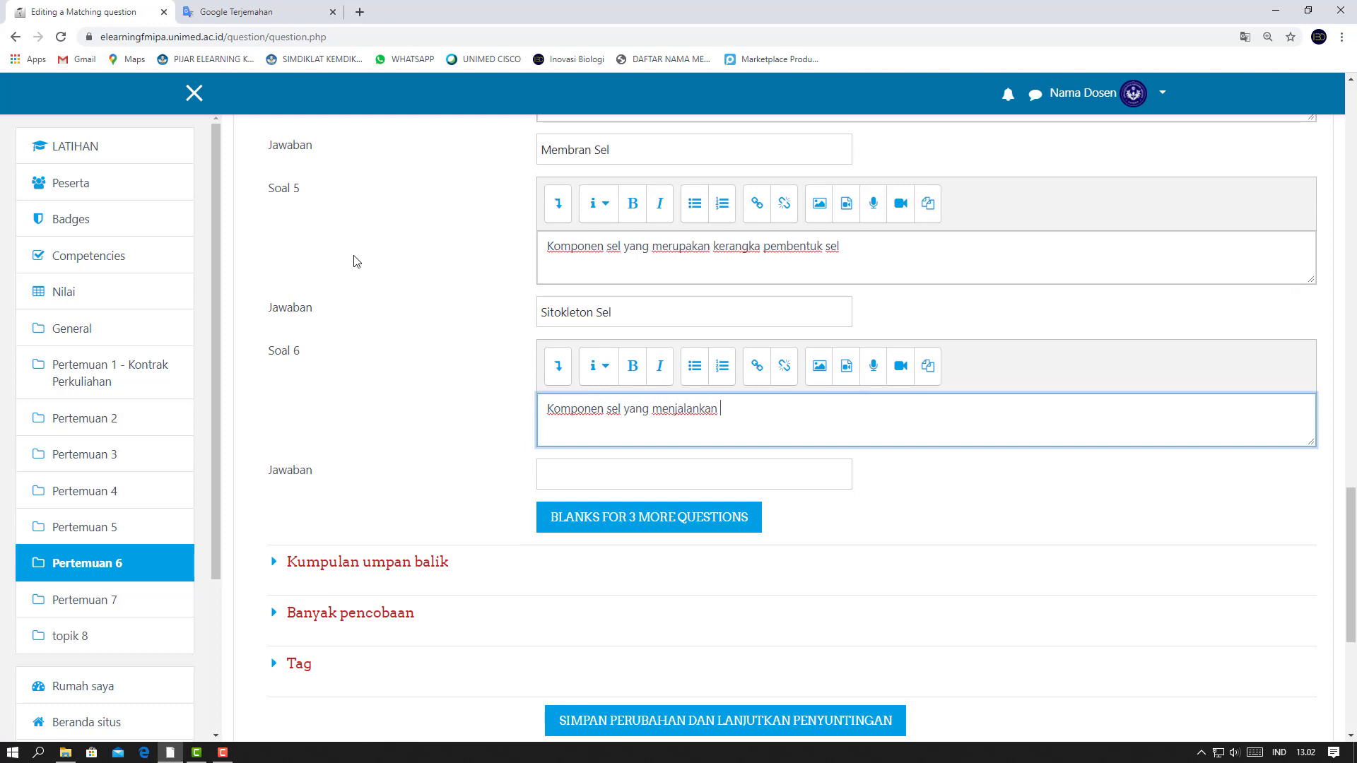
type("fungsi untuk mencerna ")
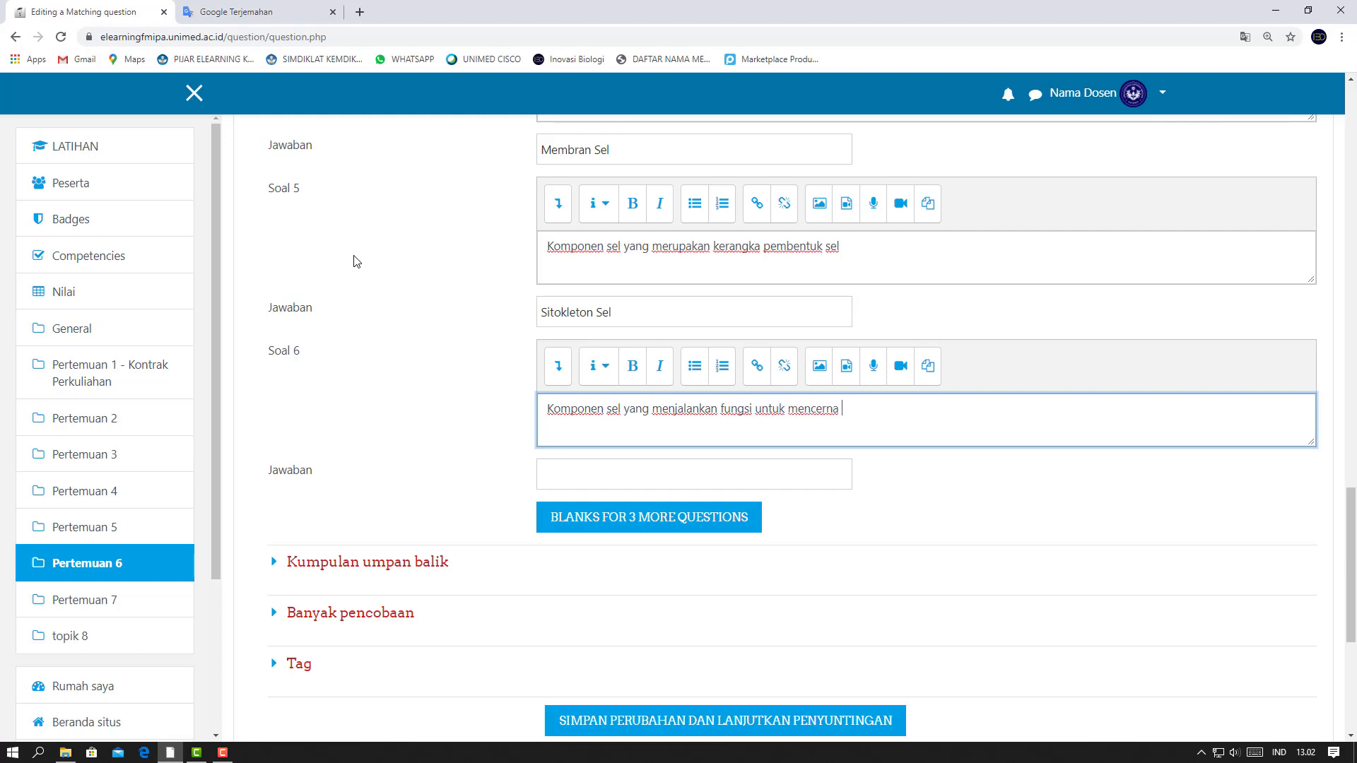
type("iorganel s")
key("BackSpace")
key("BackSpace")
key("BackSpace")
key("BackSpace")
key("BackSpace")
key("BackSpace")
key("BackSpace")
key("BackSpace")
type("makanan yang masuk ke dalam se")
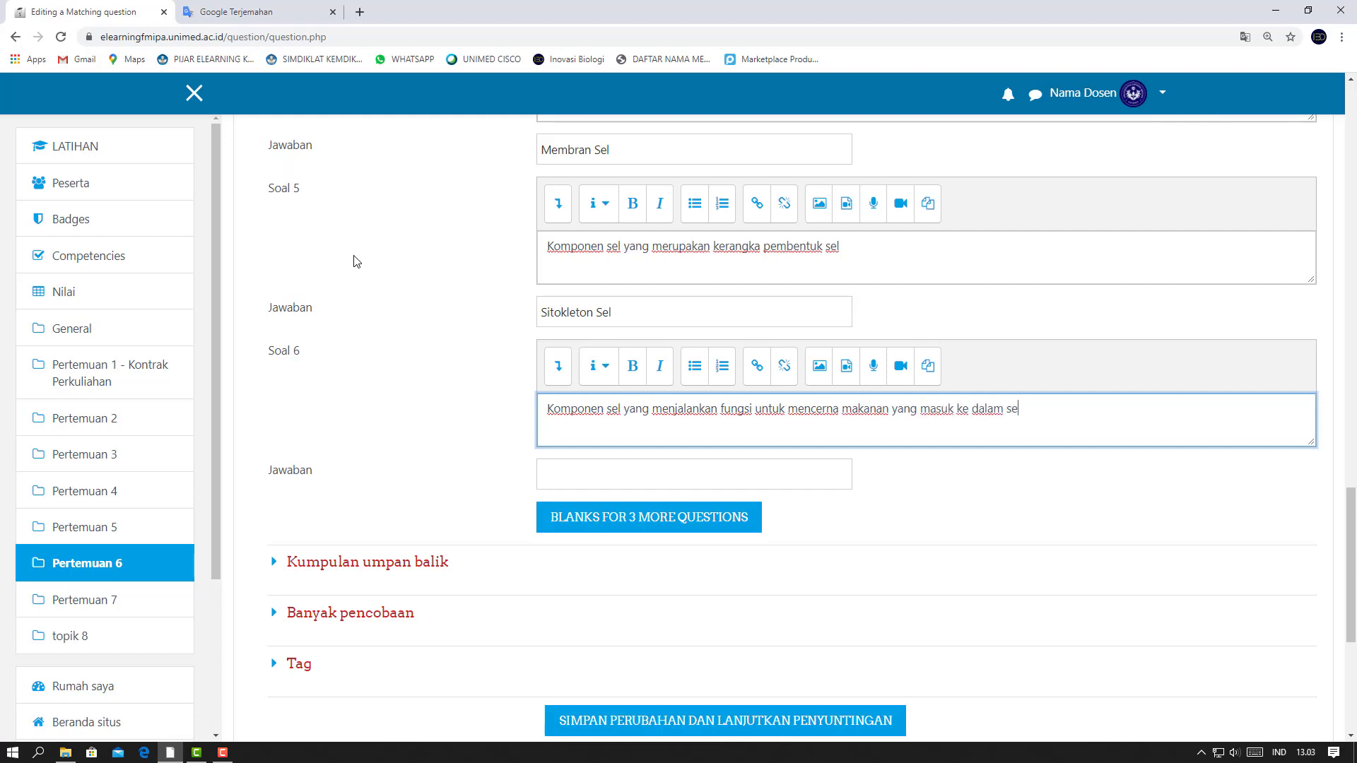
type("l")
left_click(561, 472)
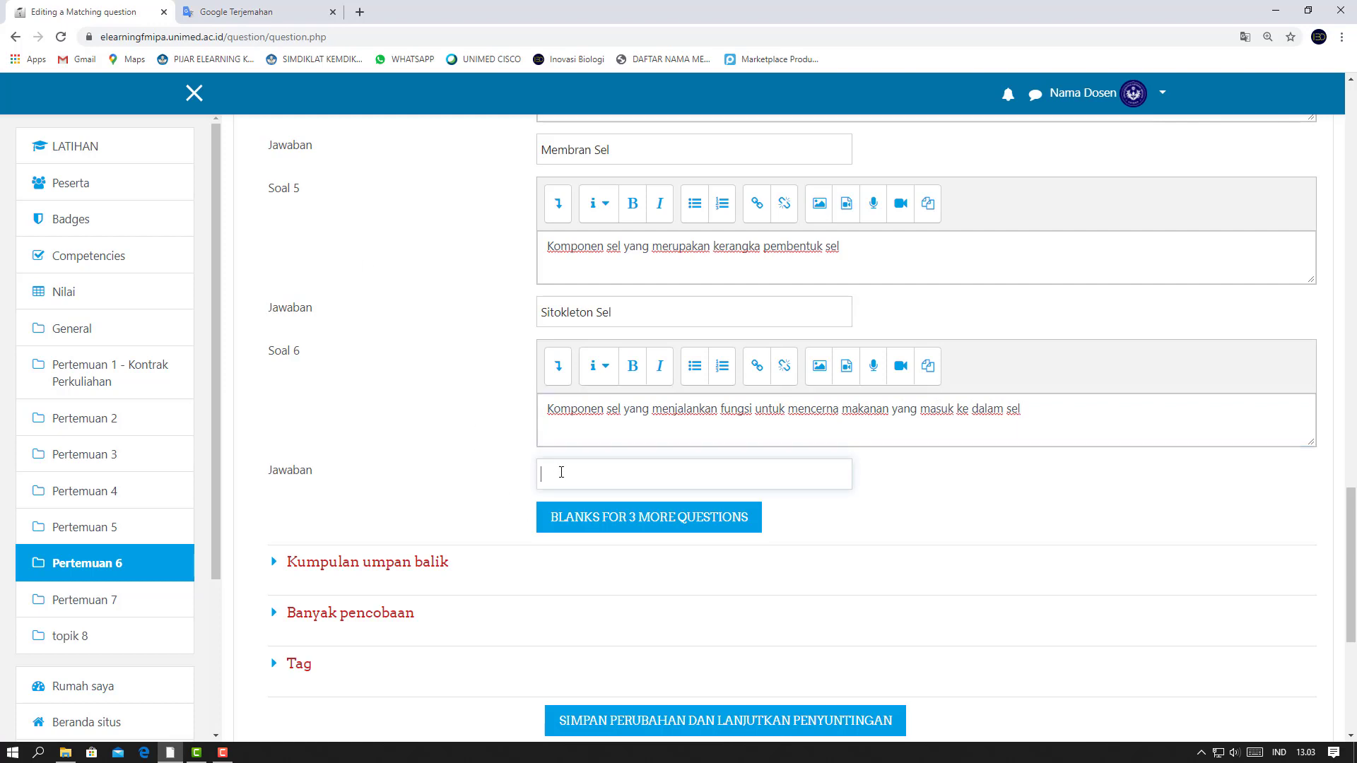
type("Lisosom")
Set the penalty for each incorrect try under Banyak pencobaan to 0% and collapse that section
scroll(359, 393, "down", 3)
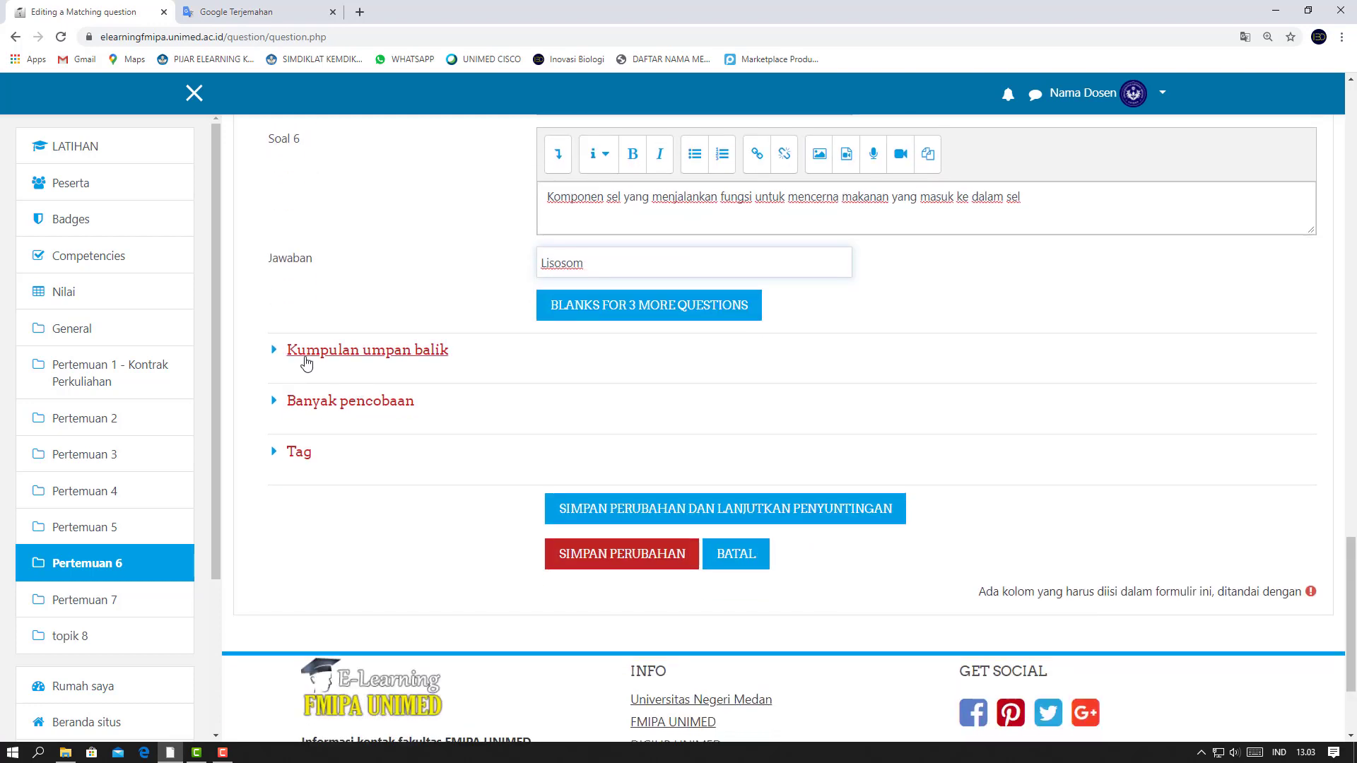
left_click(282, 403)
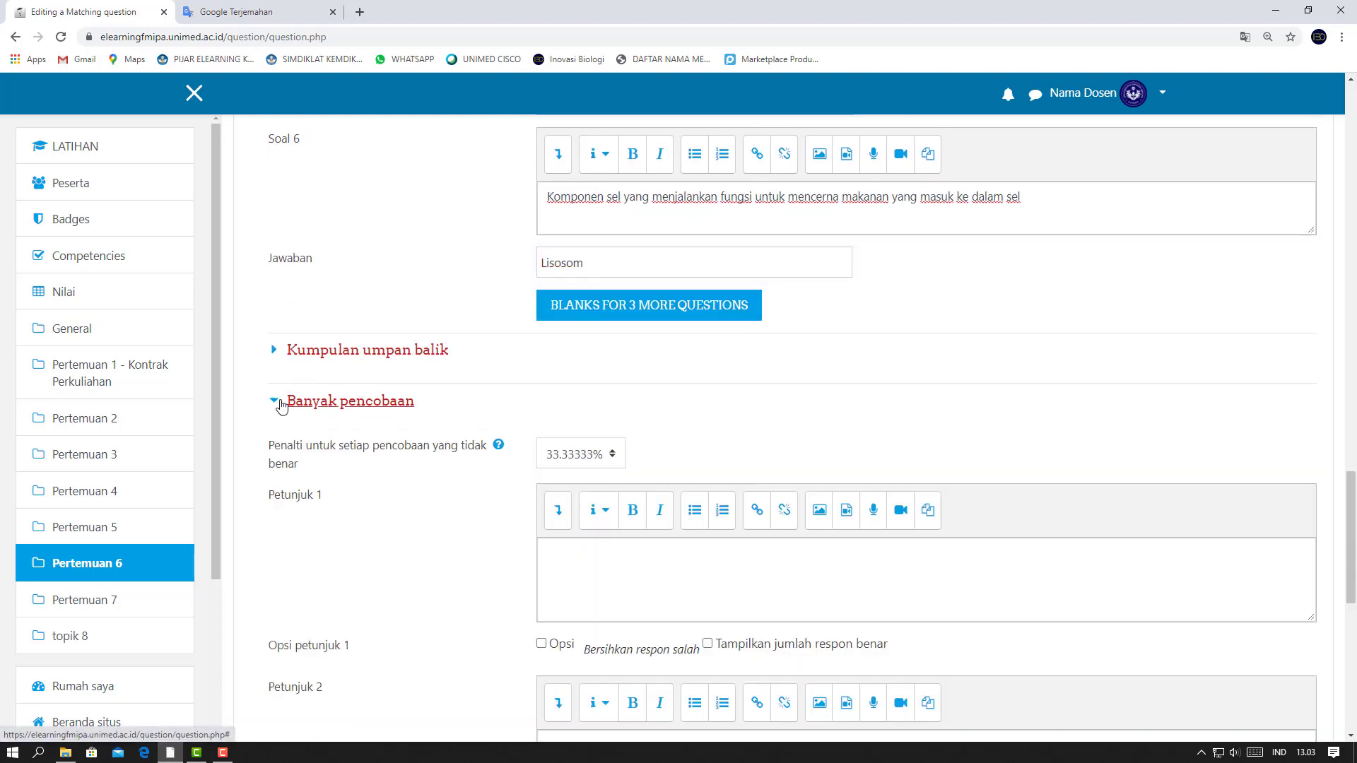
scroll(317, 422, "down", 1)
scroll(318, 422, "down", 1)
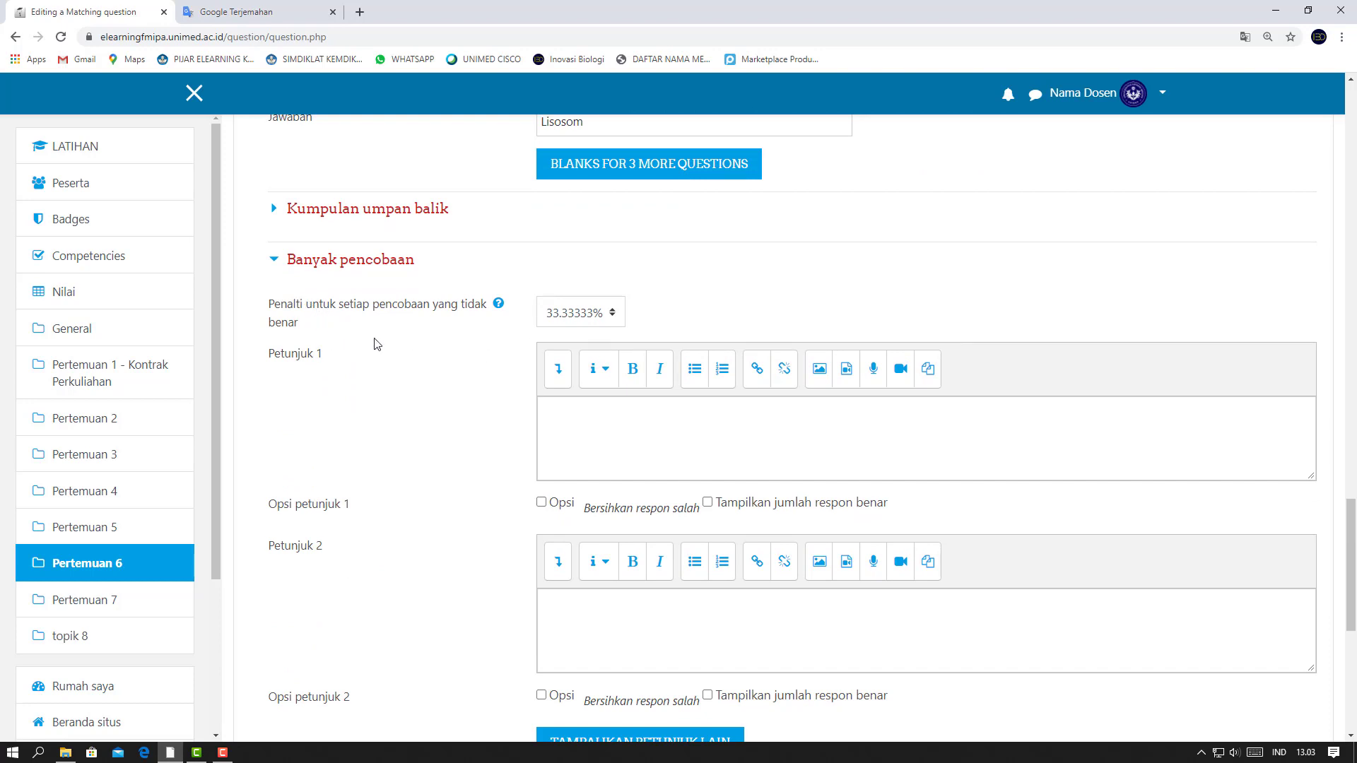
left_click(613, 318)
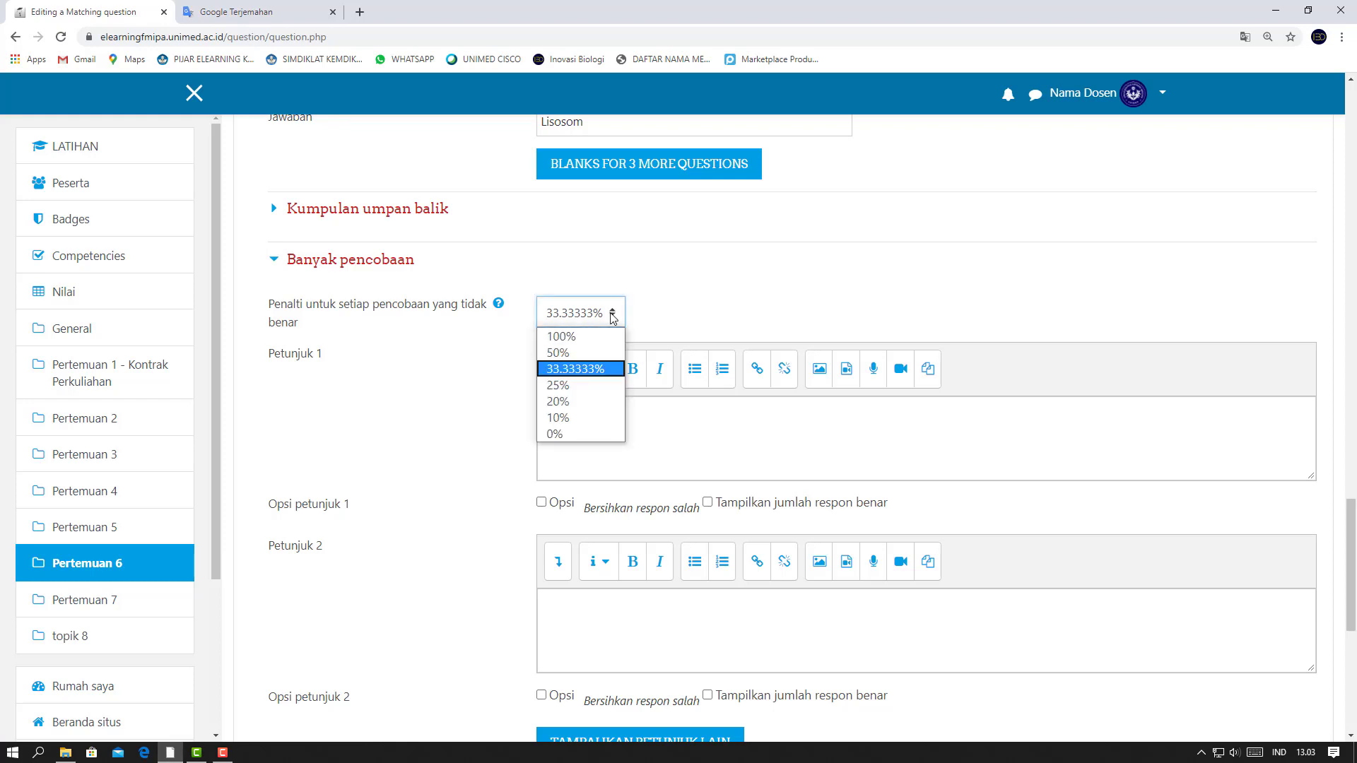
left_click(595, 431)
left_click(405, 323)
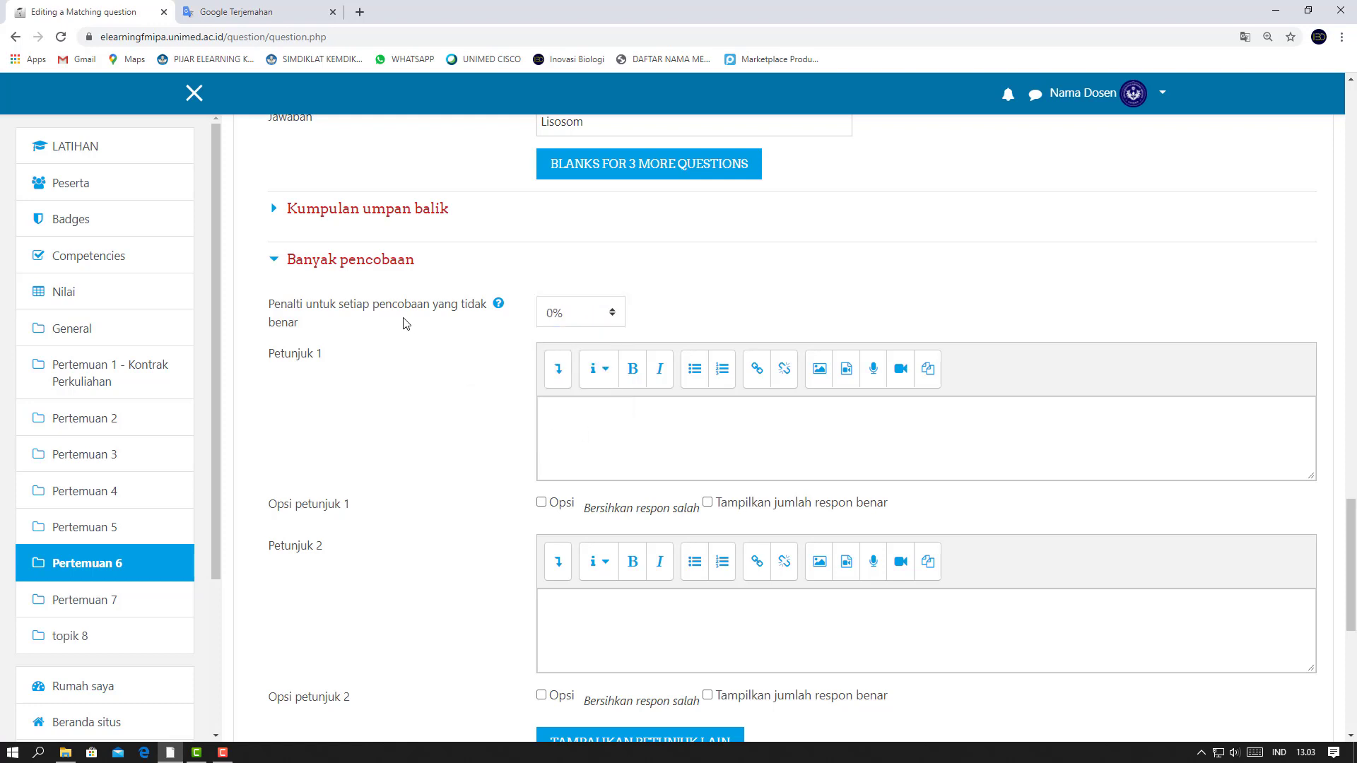
scroll(406, 323, "down", 3)
scroll(406, 323, "up", 3)
left_click(330, 267)
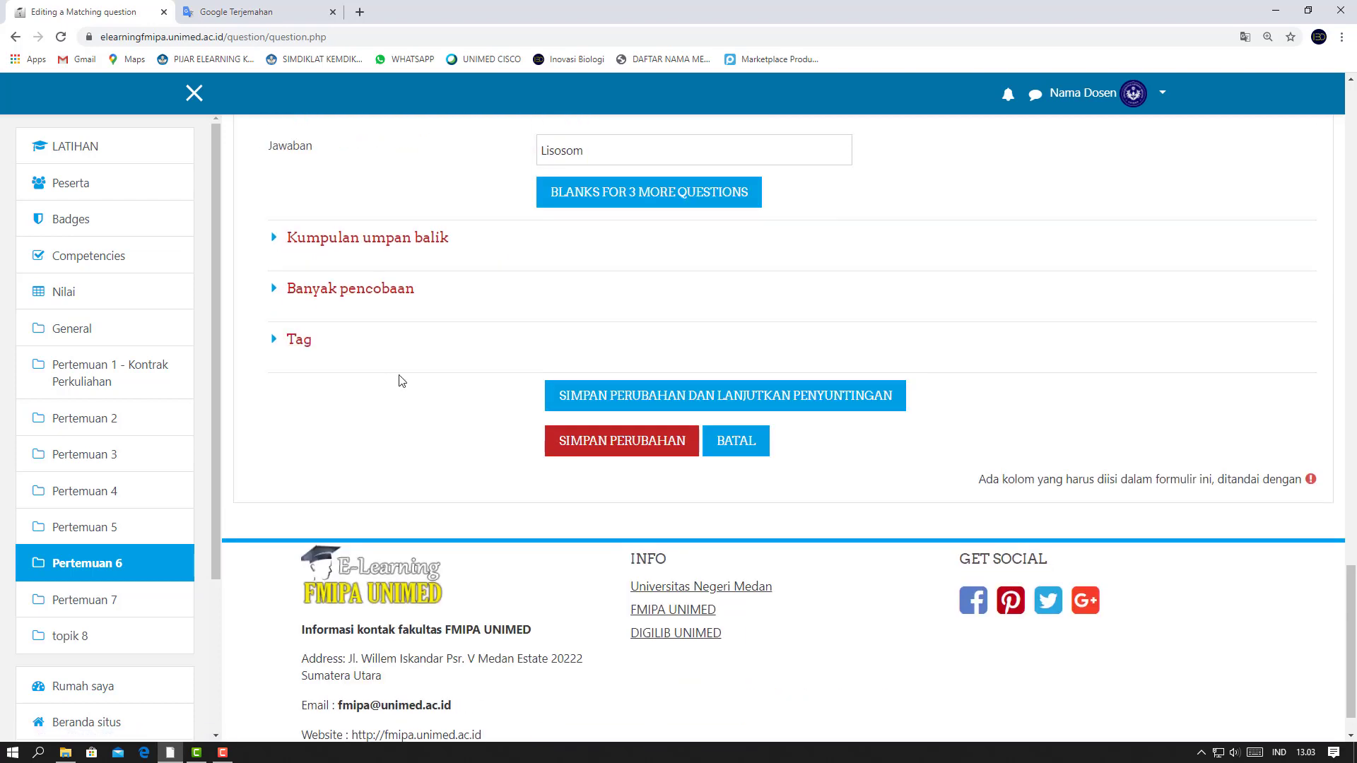
Expand Kumpulan umpan balik and review the feedback texts for correct, partially correct and incorrect responses
left_click(361, 240)
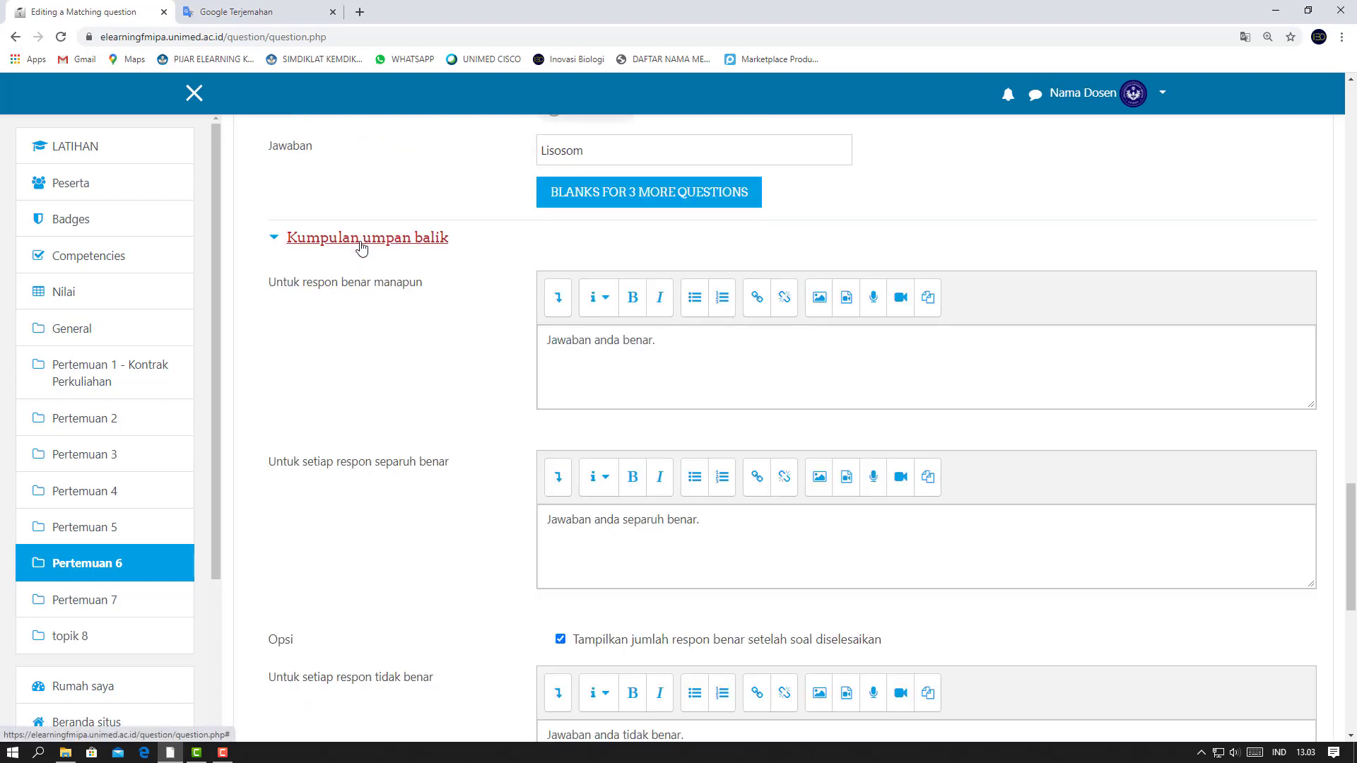
scroll(343, 356, "down", 2)
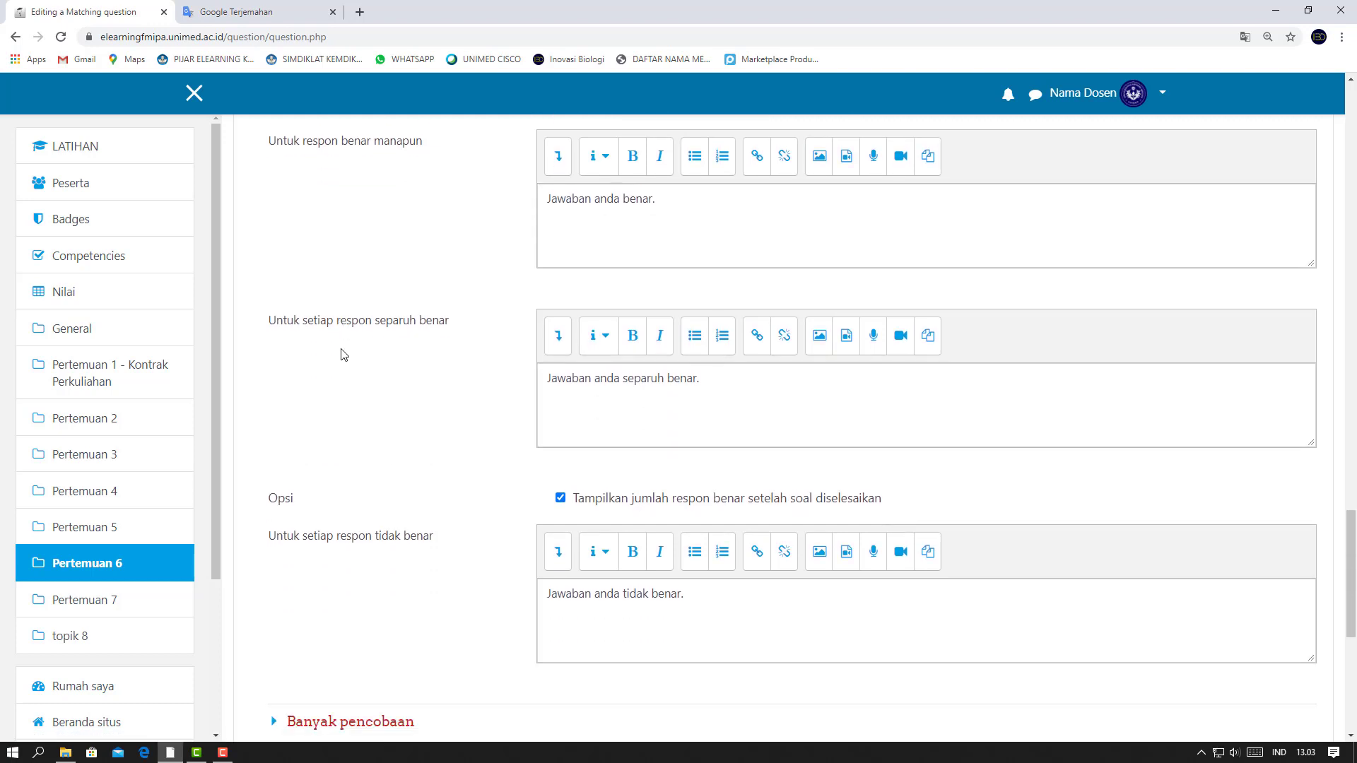
scroll(343, 354, "up", 1)
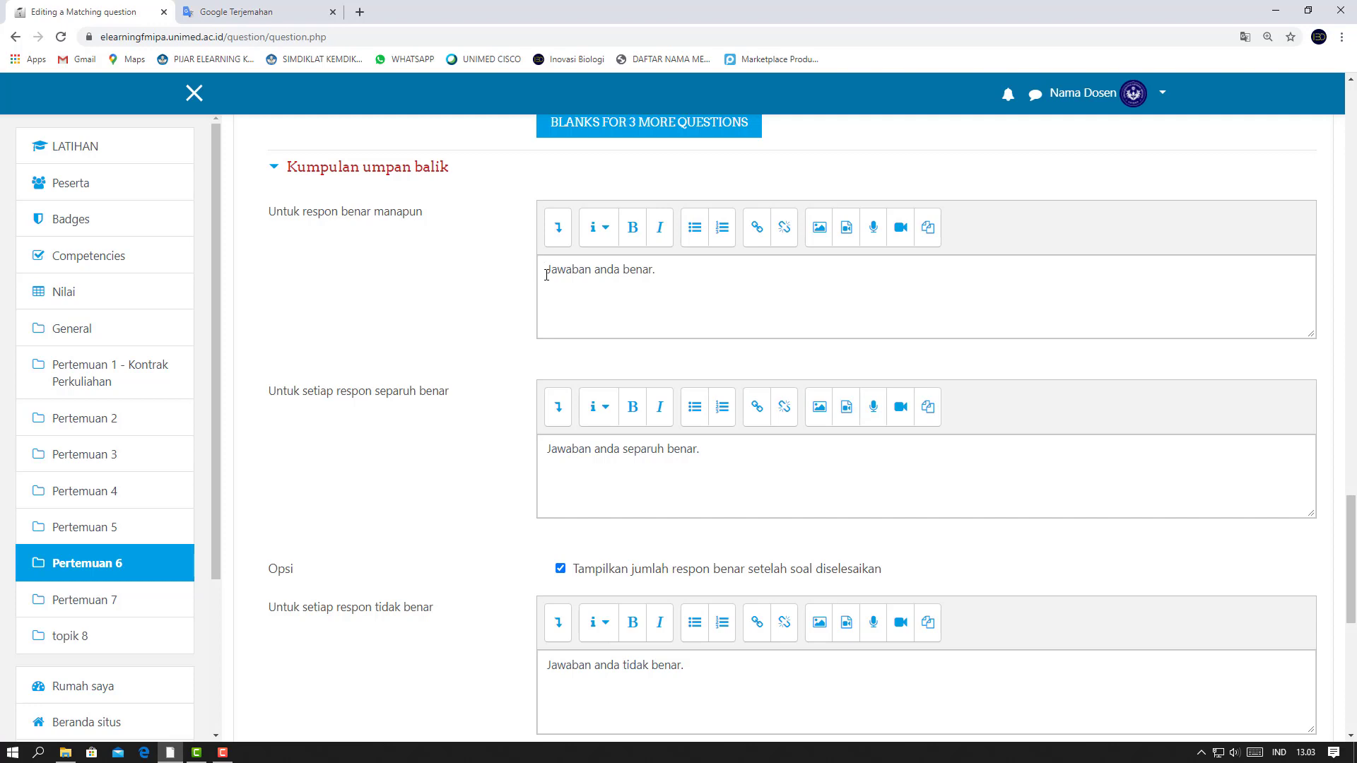
left_click_drag(542, 271, 720, 278)
left_click(721, 278)
scroll(676, 293, "down", 2)
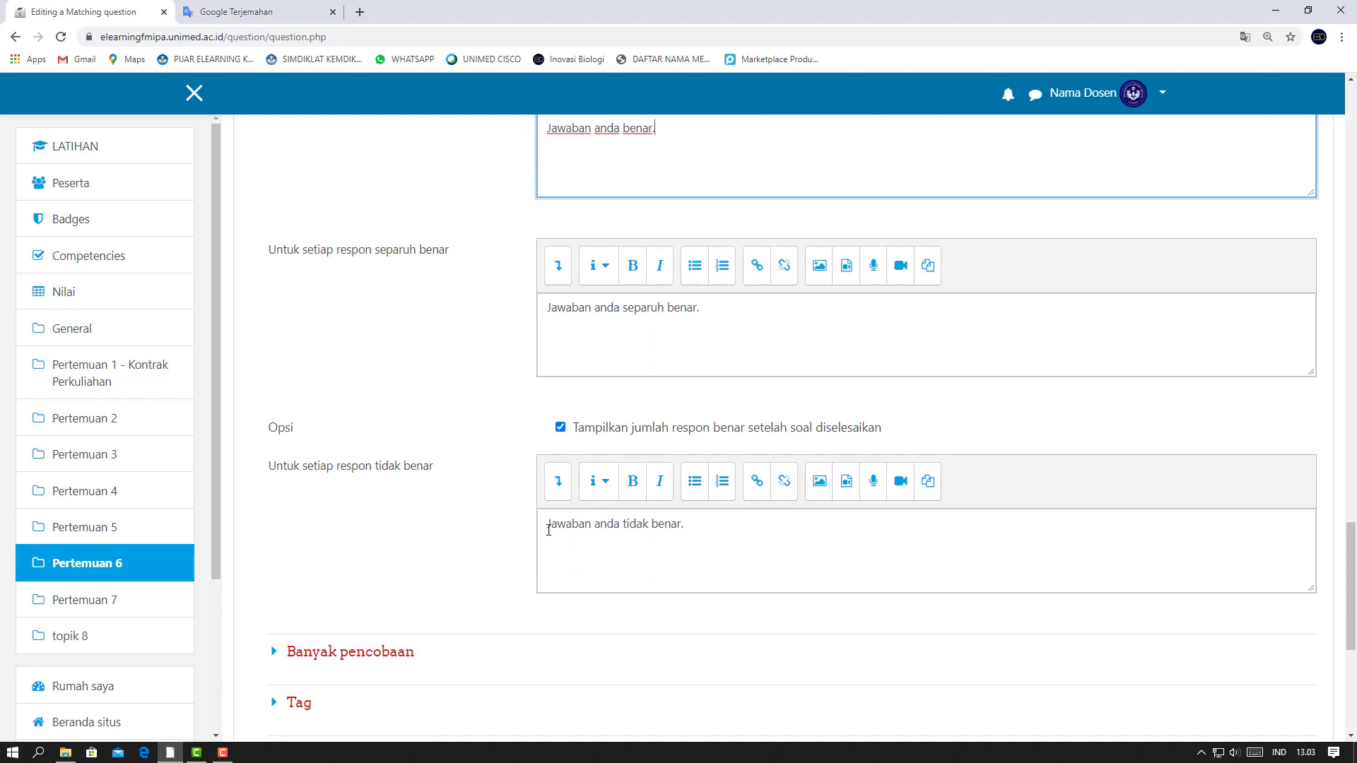
Check the feedback texts for incorrect and partially correct responses under Kumpulan umpan balik
left_click_drag(547, 527, 710, 539)
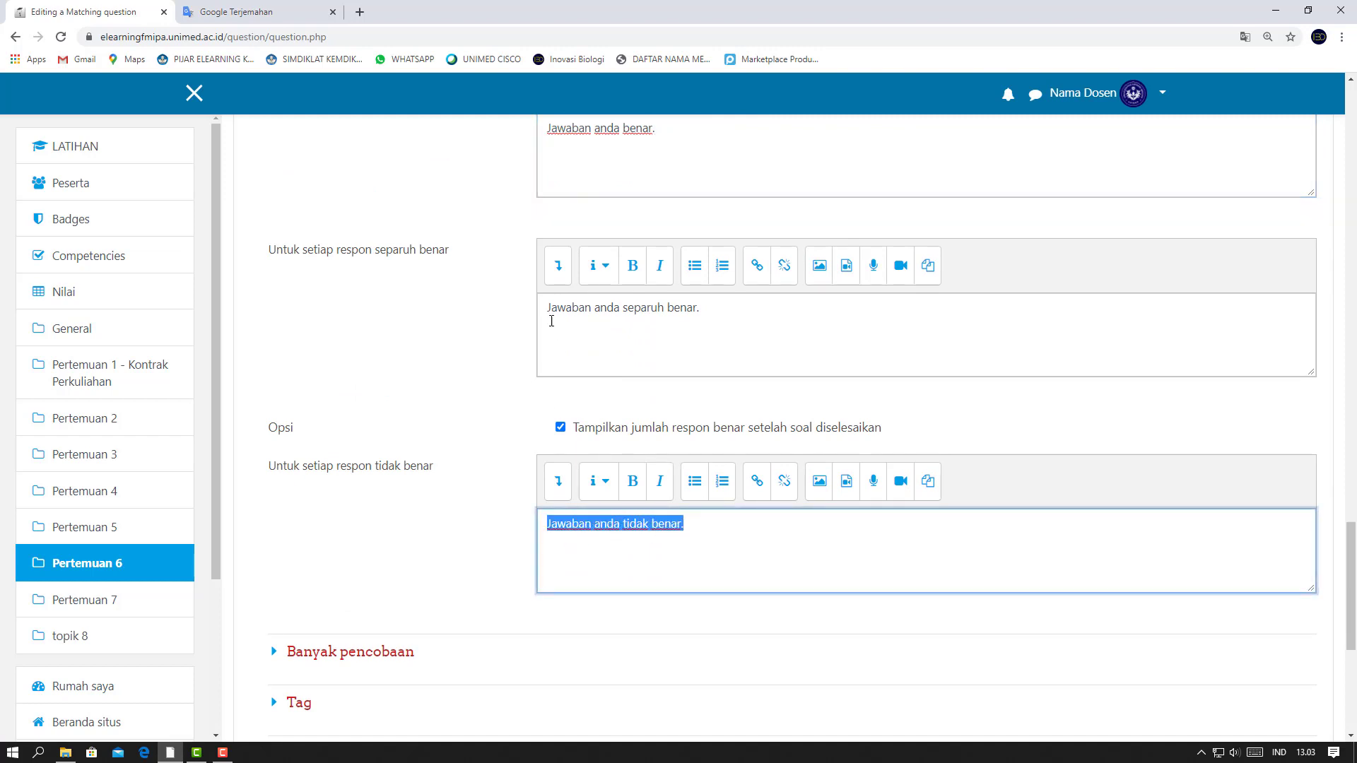
left_click(544, 307)
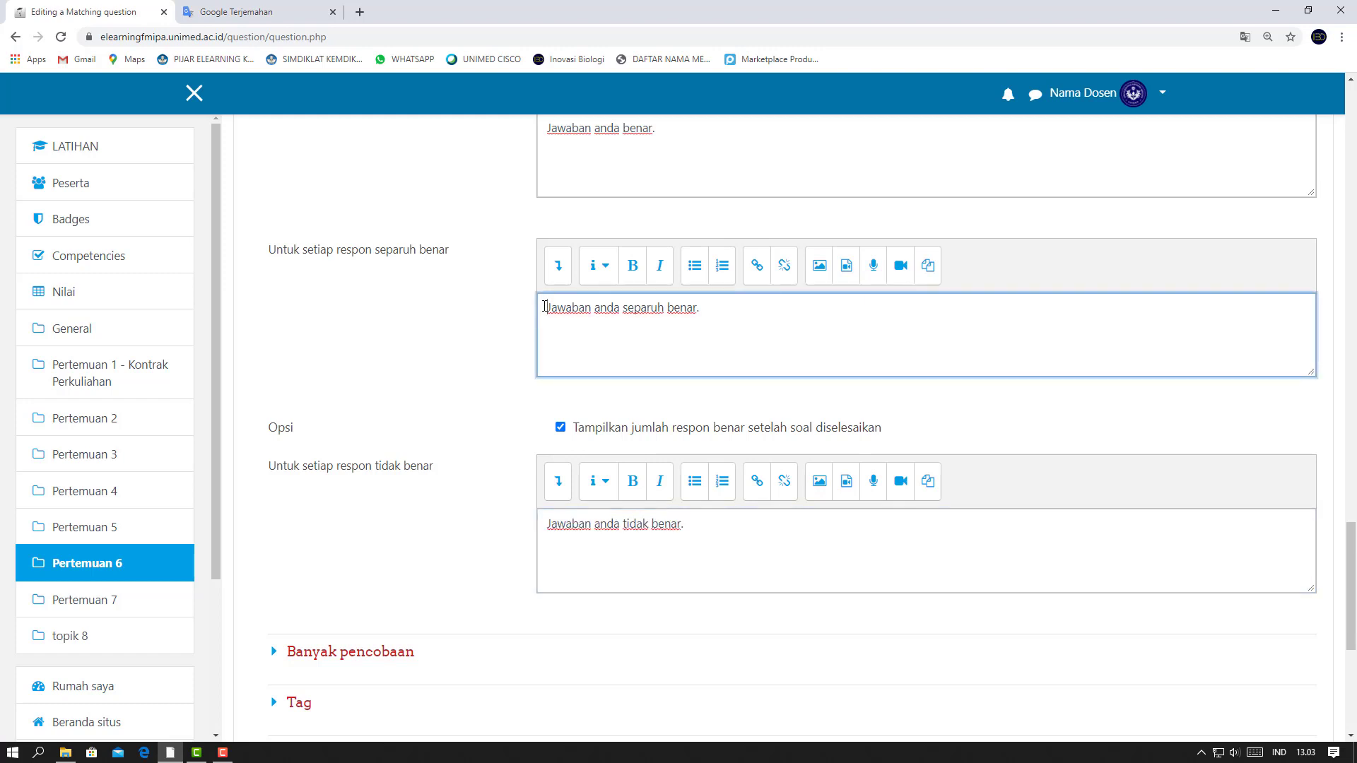
left_click_drag(544, 306, 740, 322)
left_click(443, 371)
Save the completed matching question to Quiz - Pertemuan 6
scroll(439, 371, "down", 5)
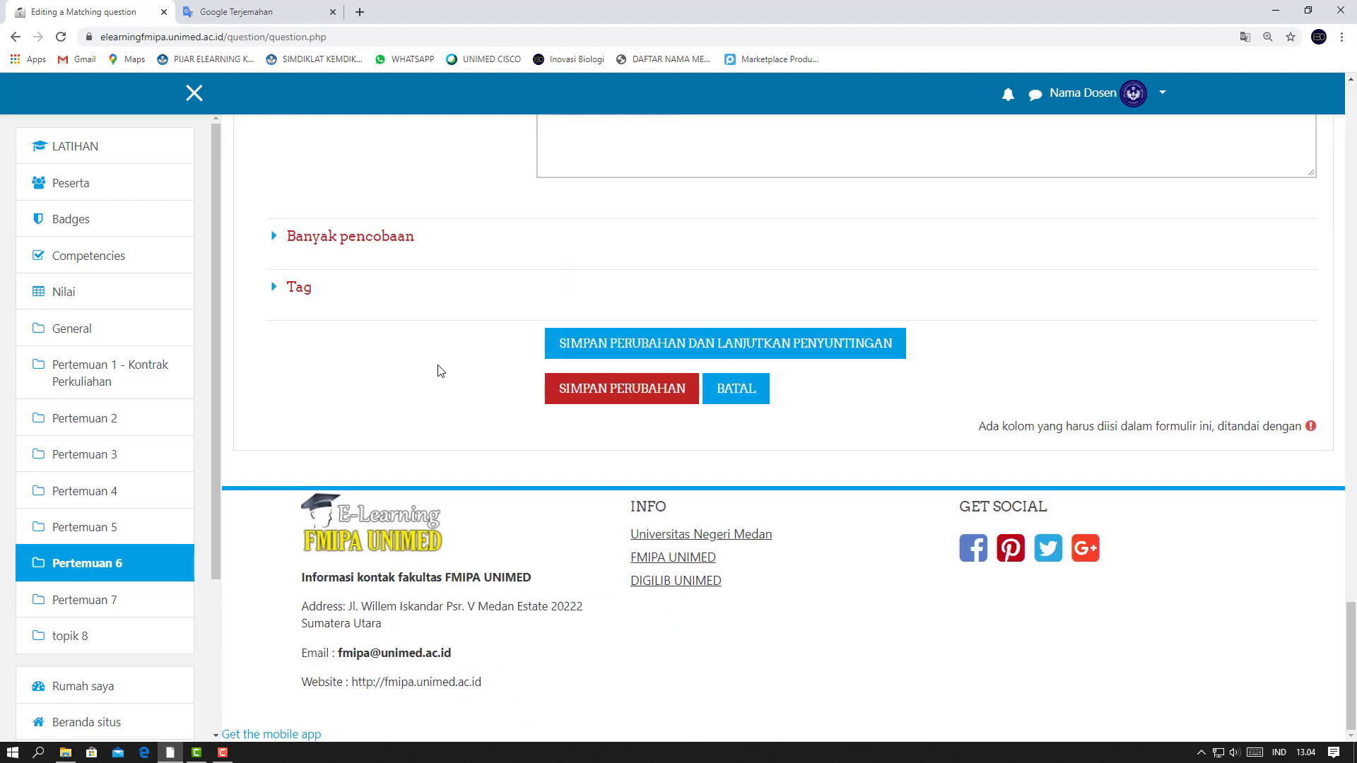
scroll(439, 370, "up", 6)
scroll(440, 370, "down", 6)
left_click(645, 395)
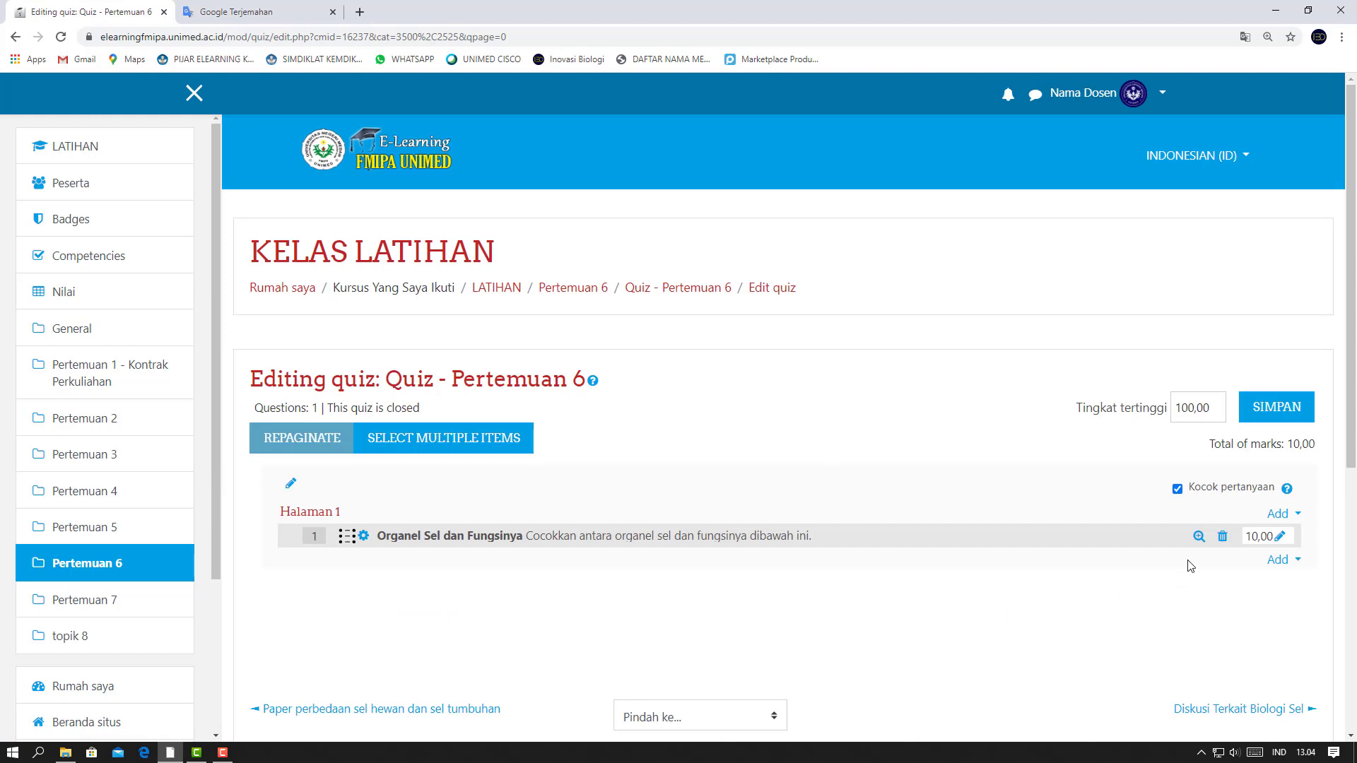
Preview the Organel Sel dan Fungsinya question in a maximized window with its correct responses filled in, and close the preview
key("ctrl+plus")
key("ctrl+plus")
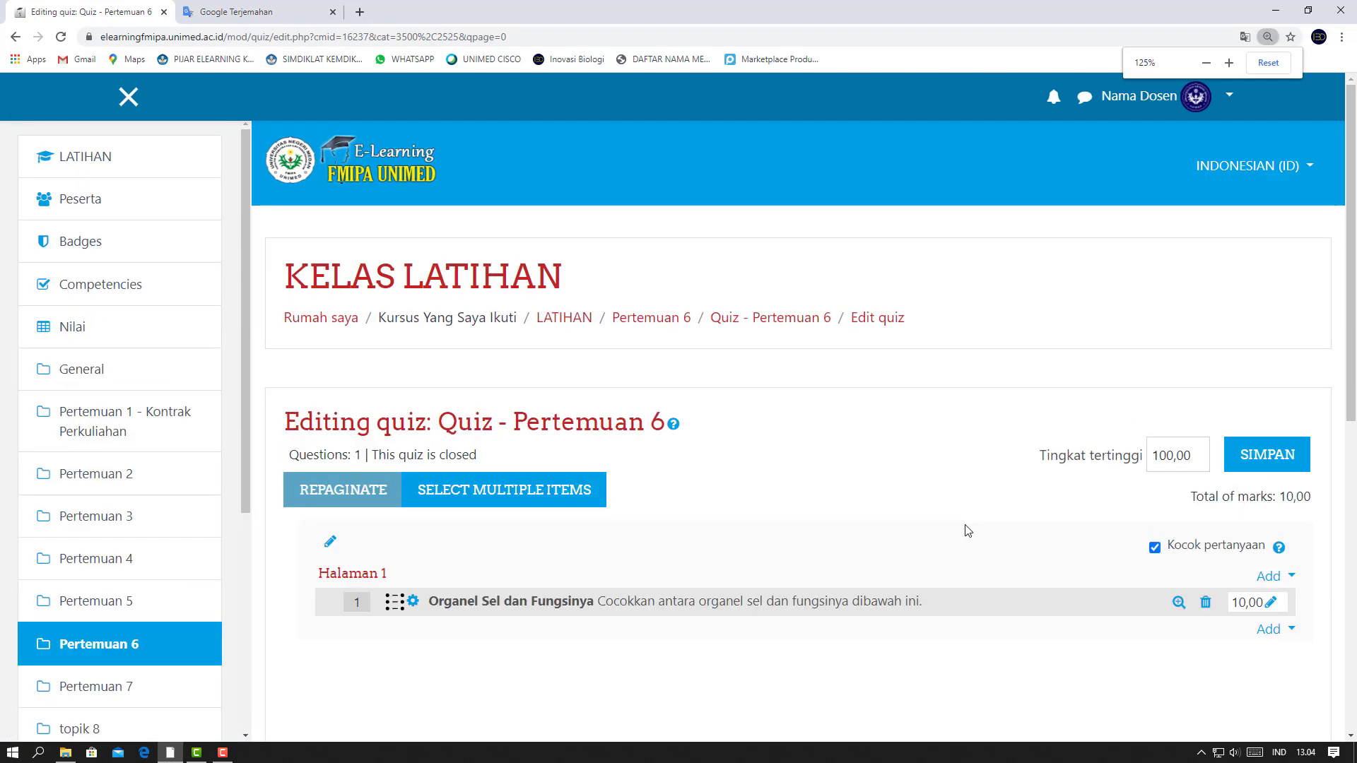
left_click(1177, 603)
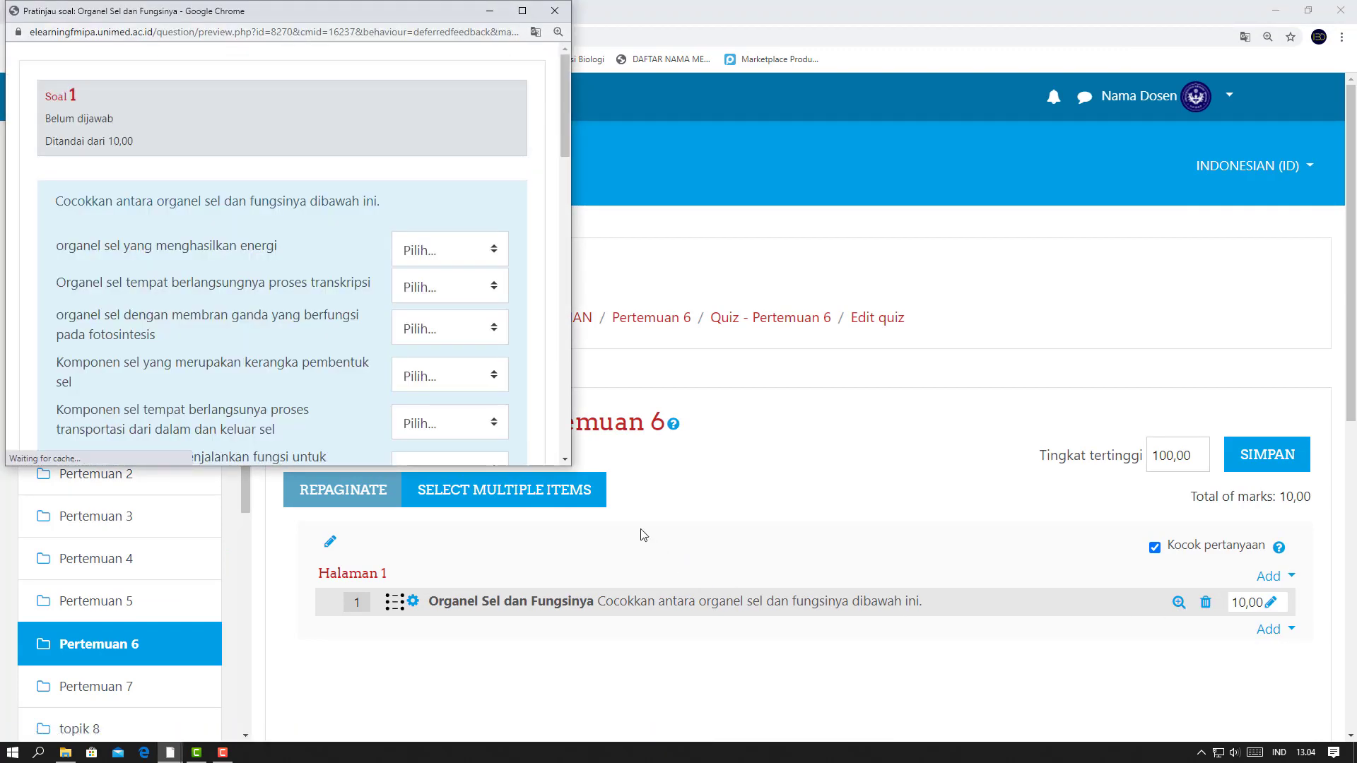
left_click_drag(451, 14, 791, 68)
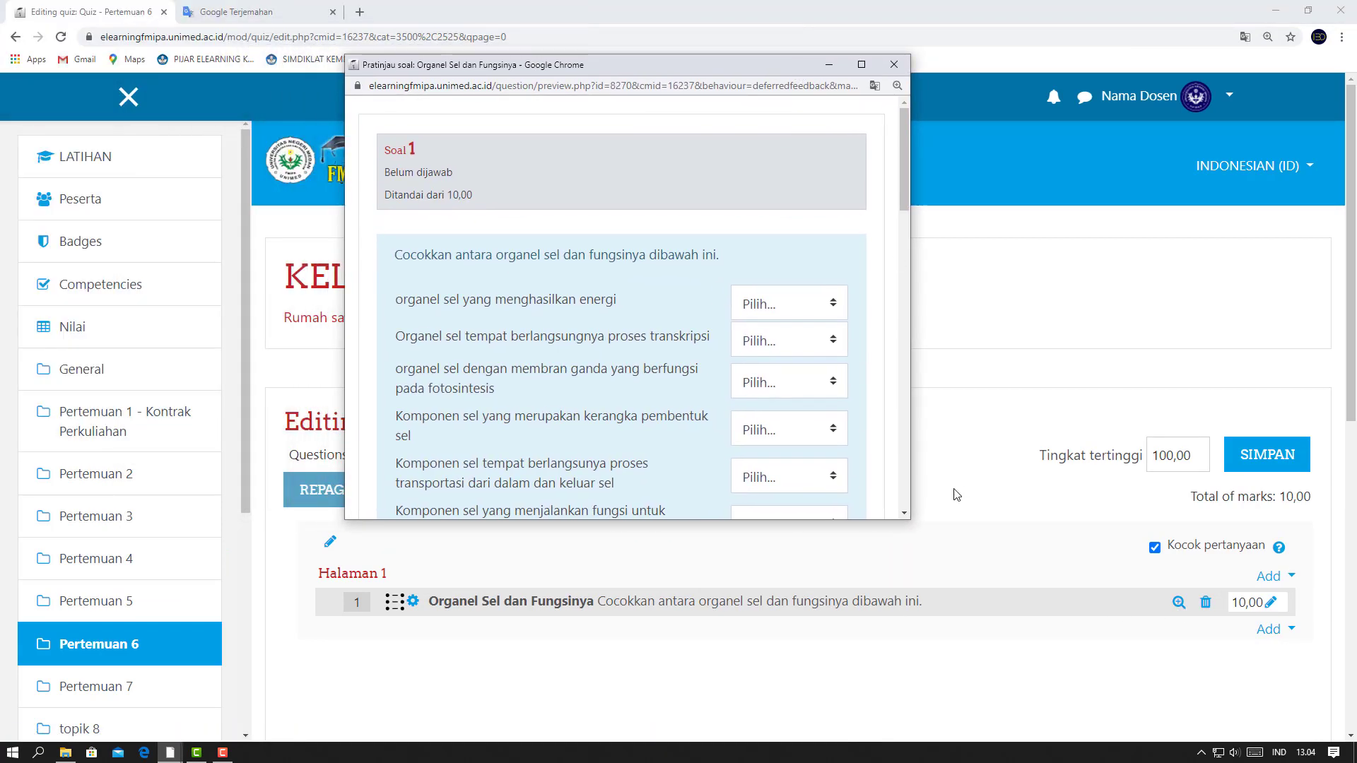
left_click(862, 64)
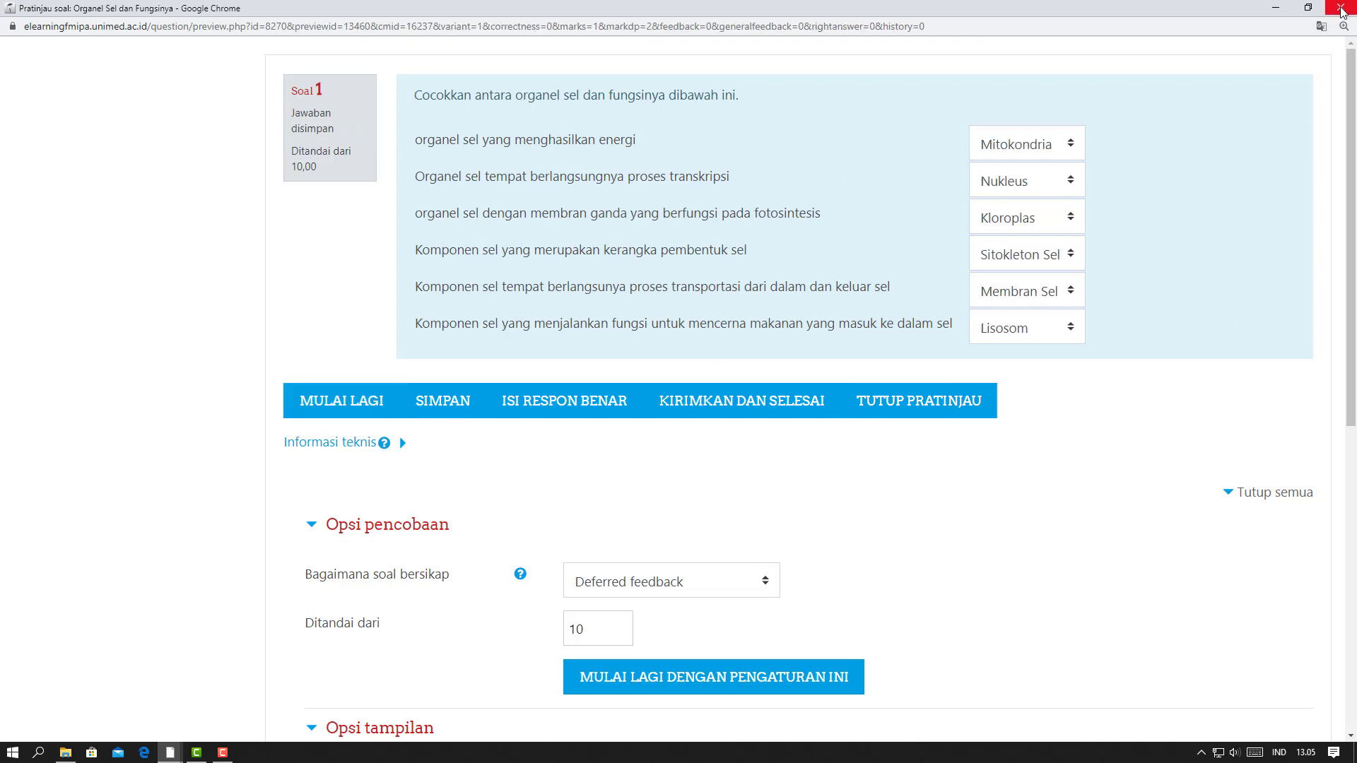
left_click(1340, 10)
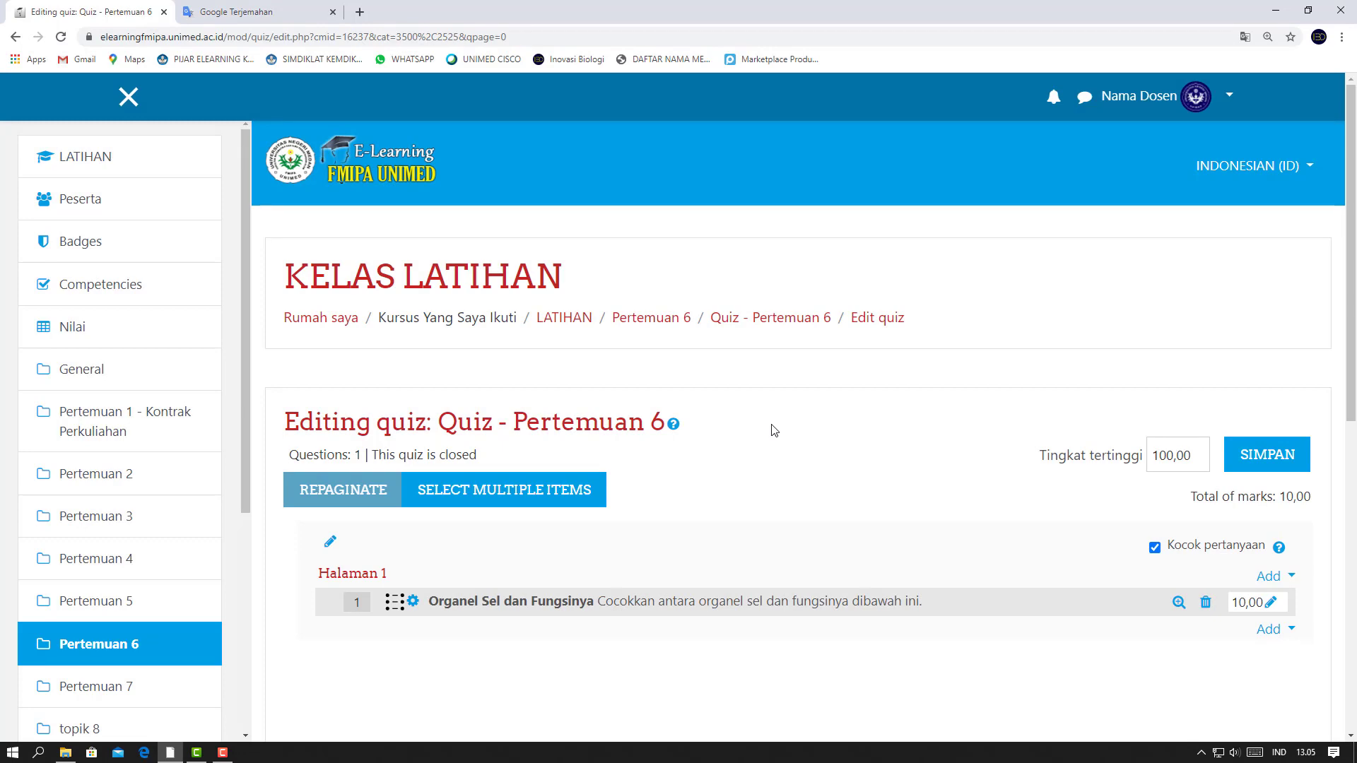
Open Quiz - Pertemuan 6 from the course page and start a timed preview attempt
left_click(778, 324)
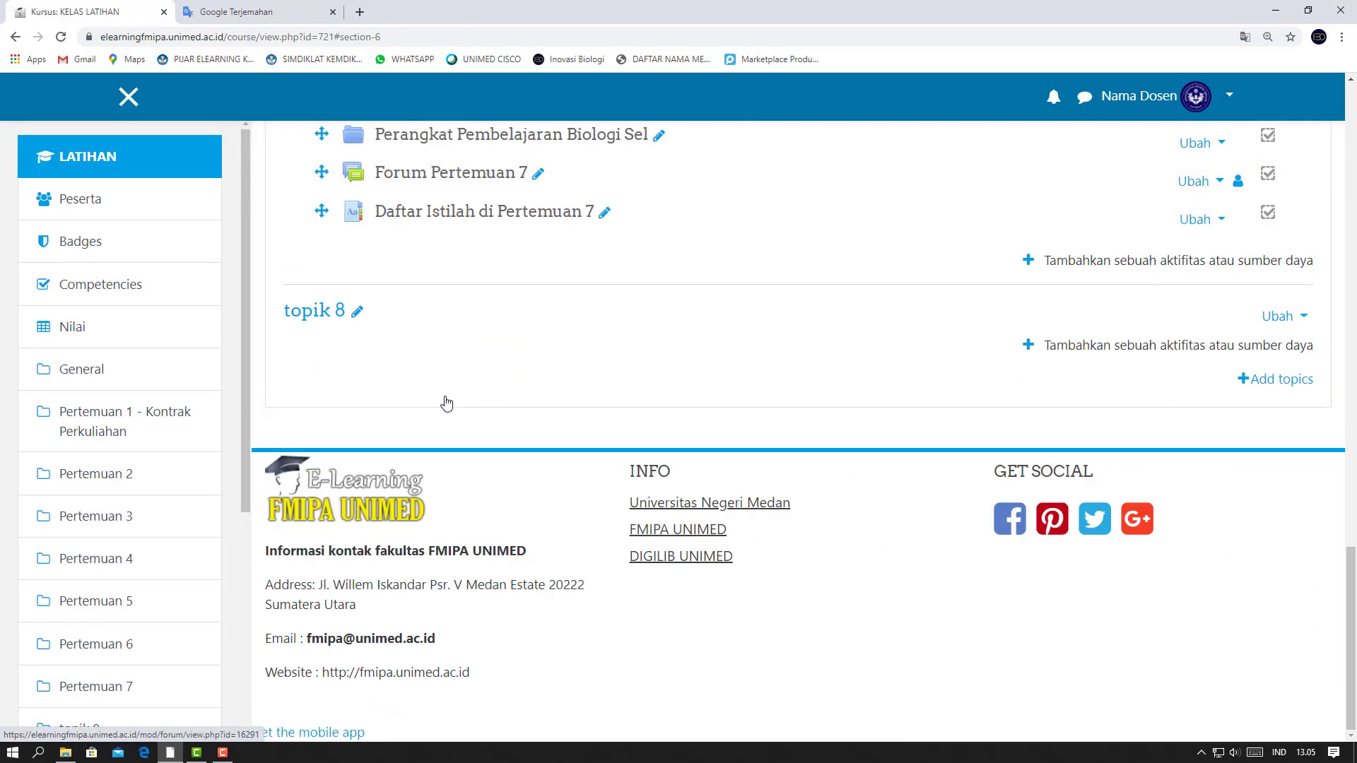
scroll(445, 401, "up", 8)
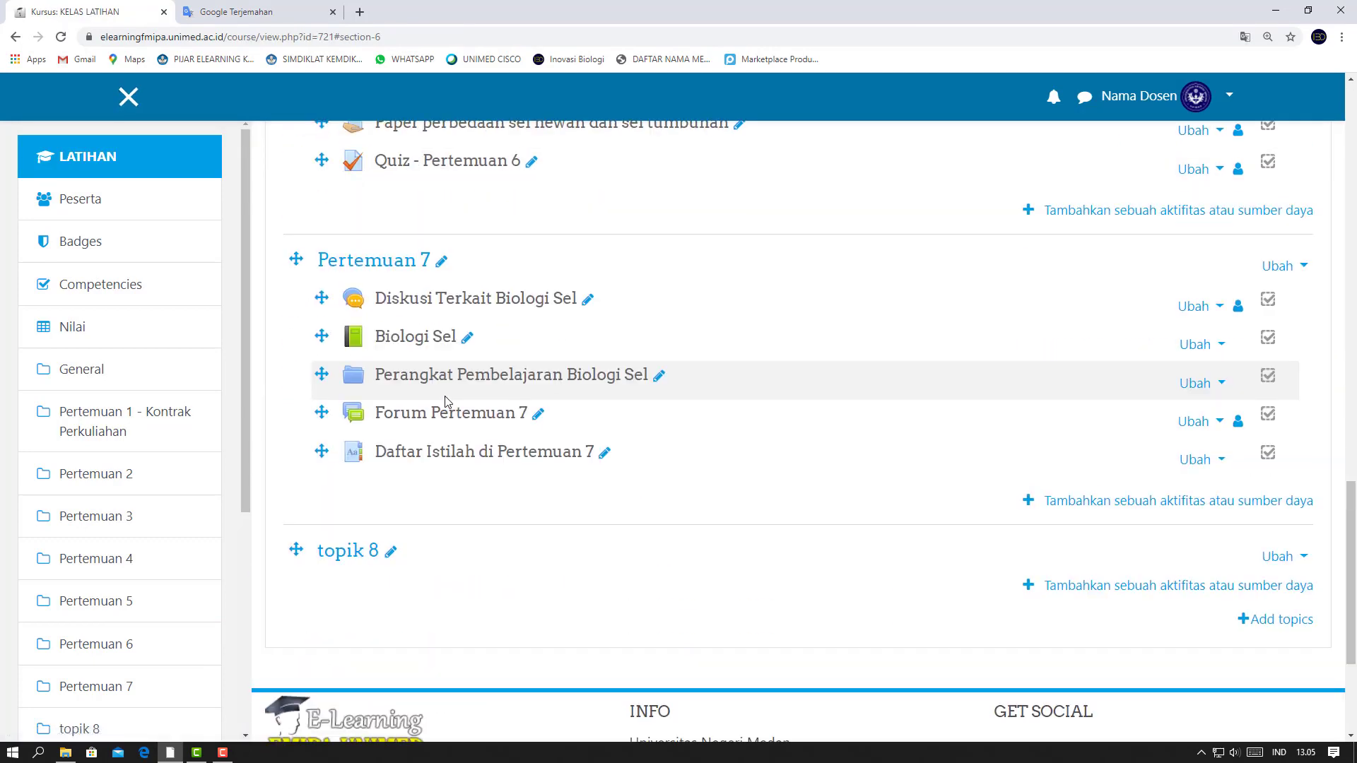
left_click(466, 515)
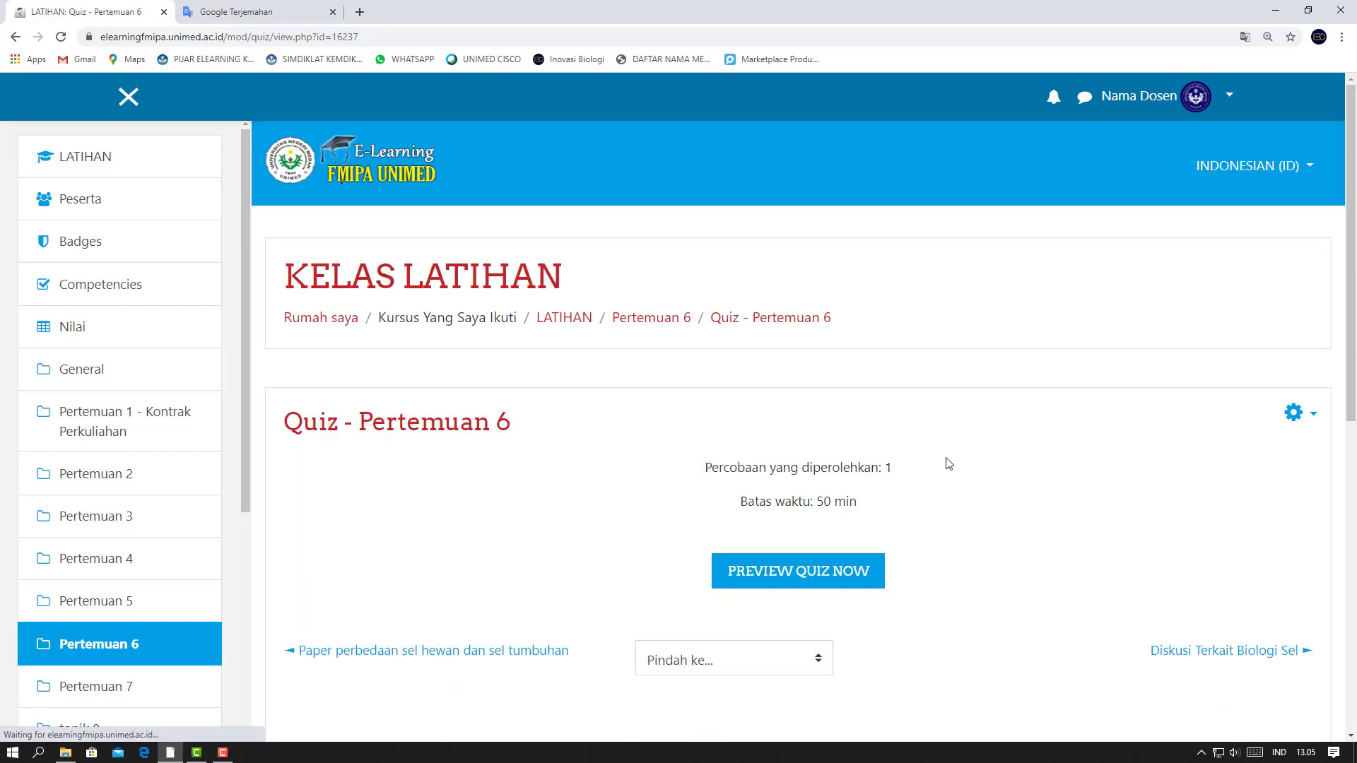
left_click(813, 578)
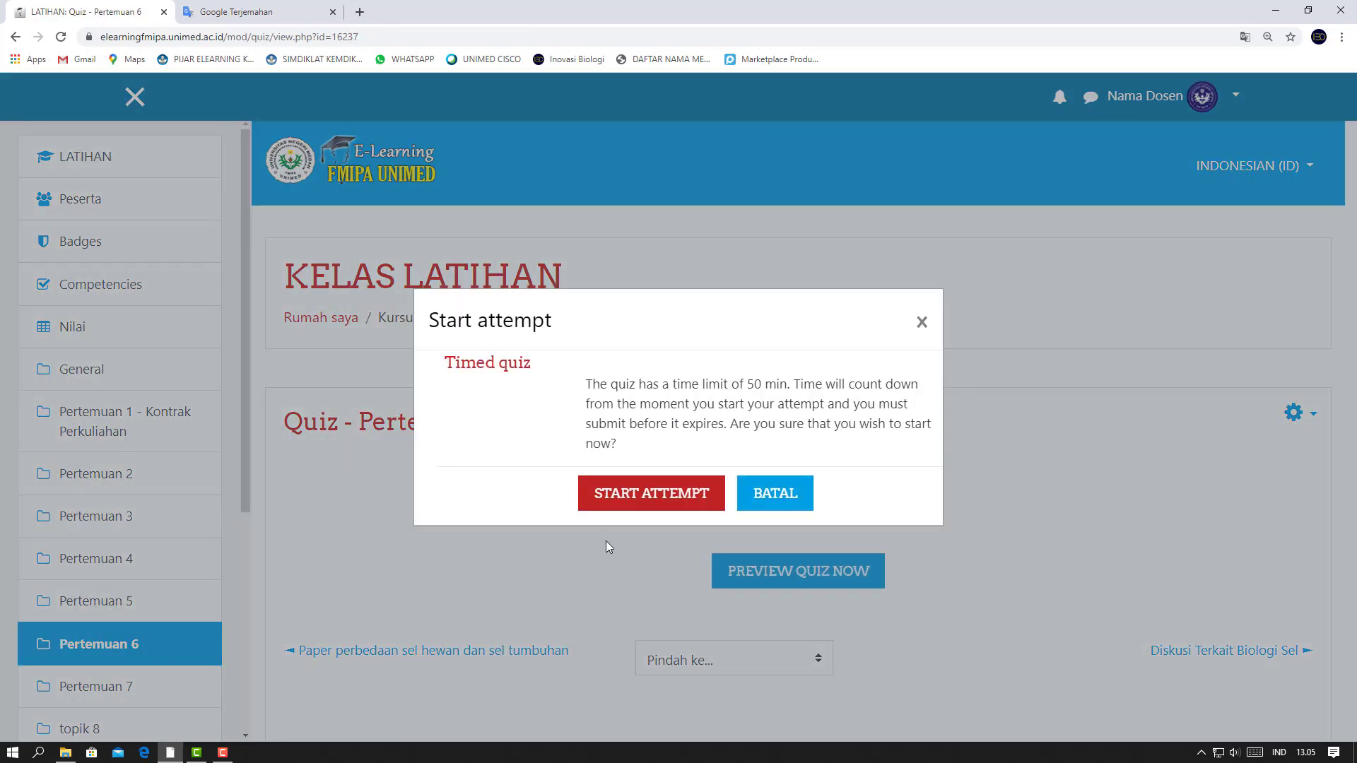
left_click(655, 498)
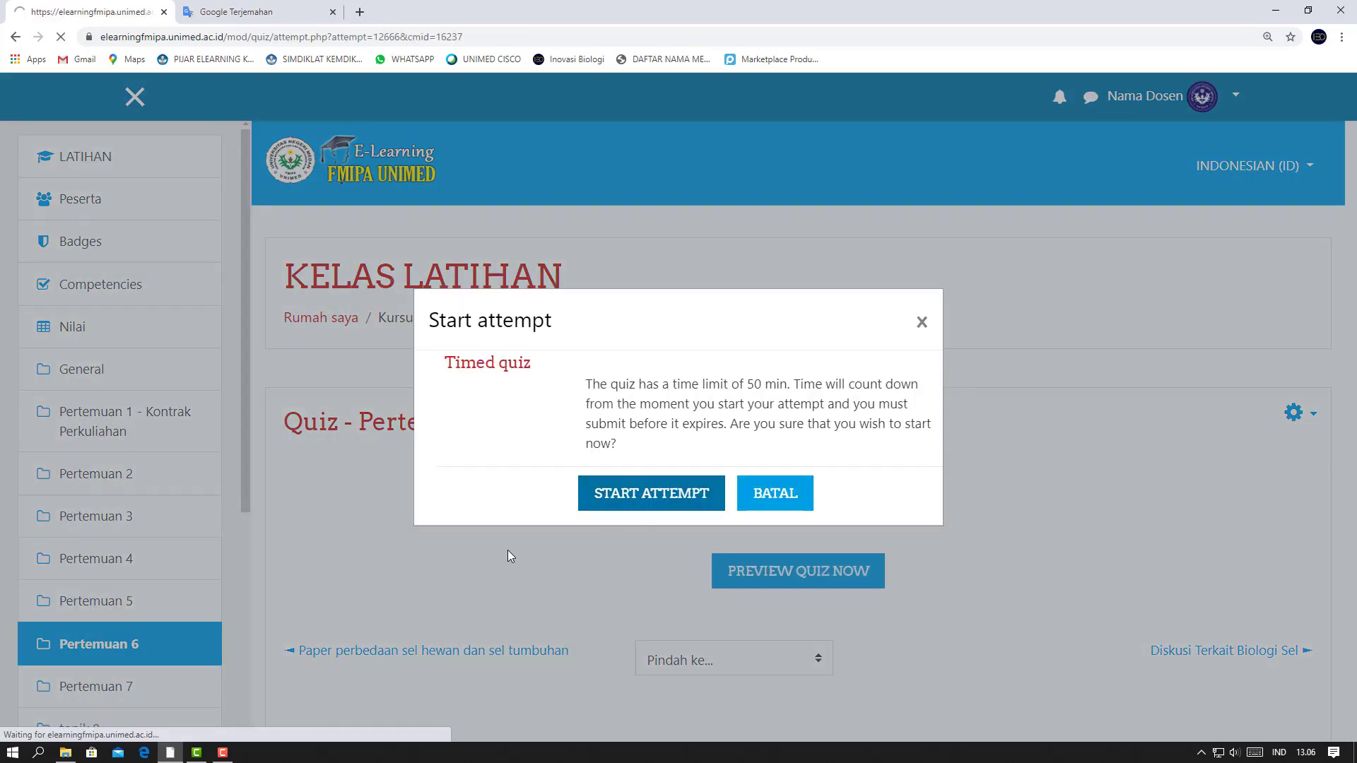
Answer Mitokondria for both the transcription and energy-producing organelle statements, and Kloroplas for the double-membrane photosynthesis organelle
scroll(712, 471, "down", 3)
left_click(1018, 264)
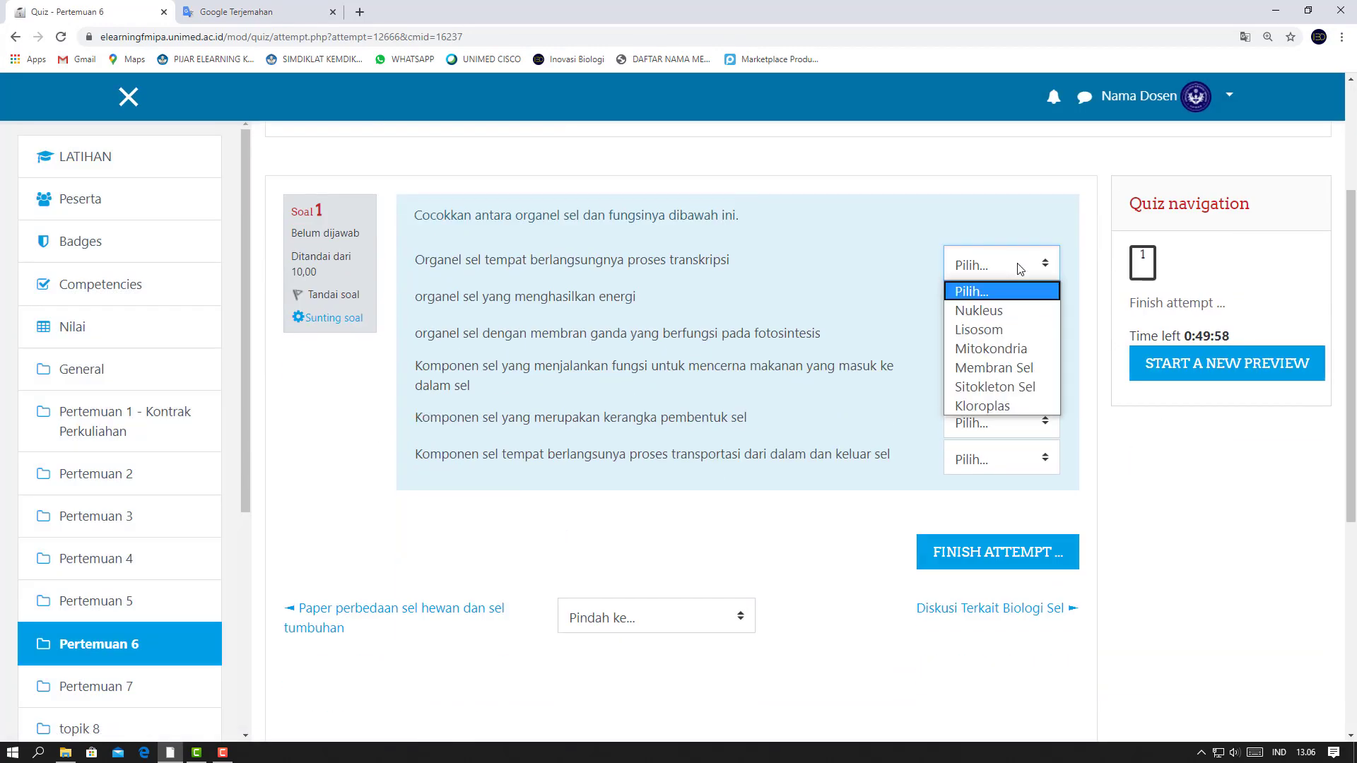
left_click(1017, 350)
left_click(1024, 311)
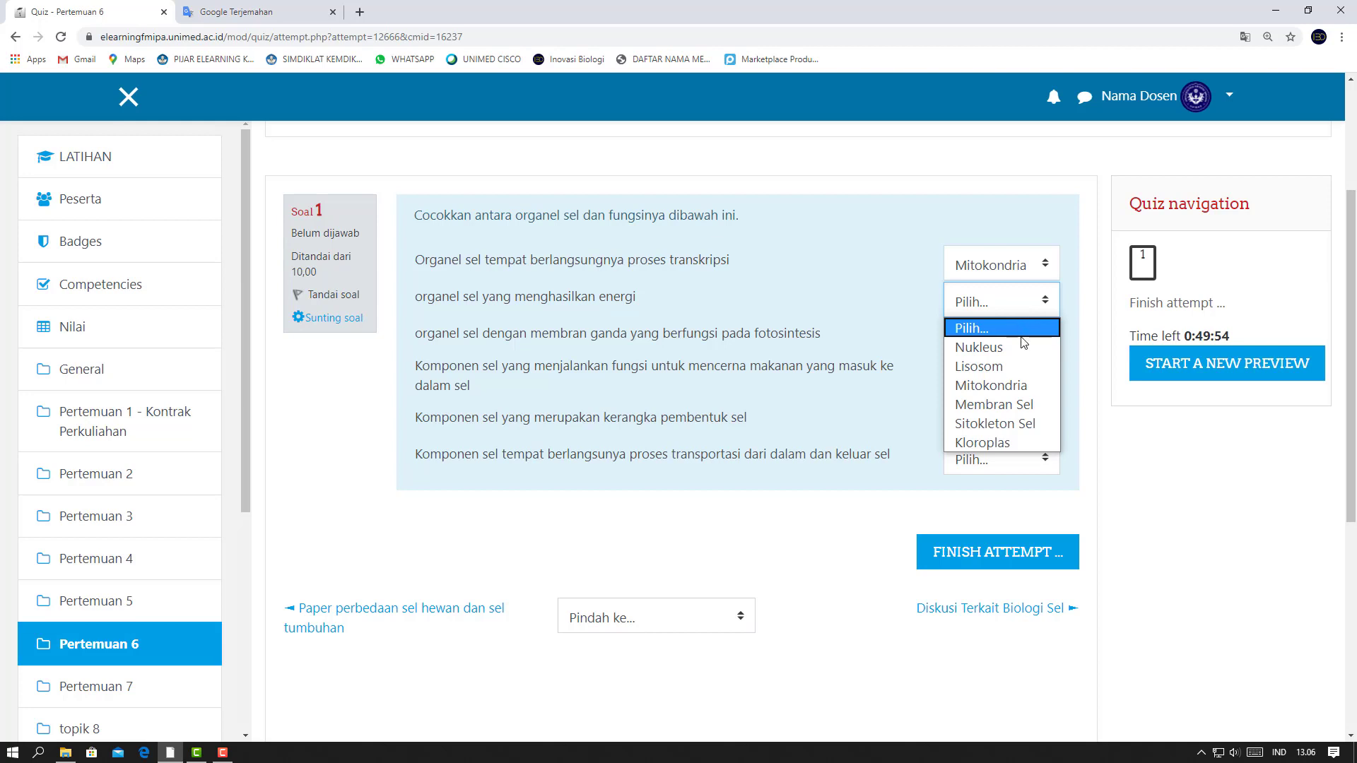
left_click(1020, 387)
left_click(1010, 339)
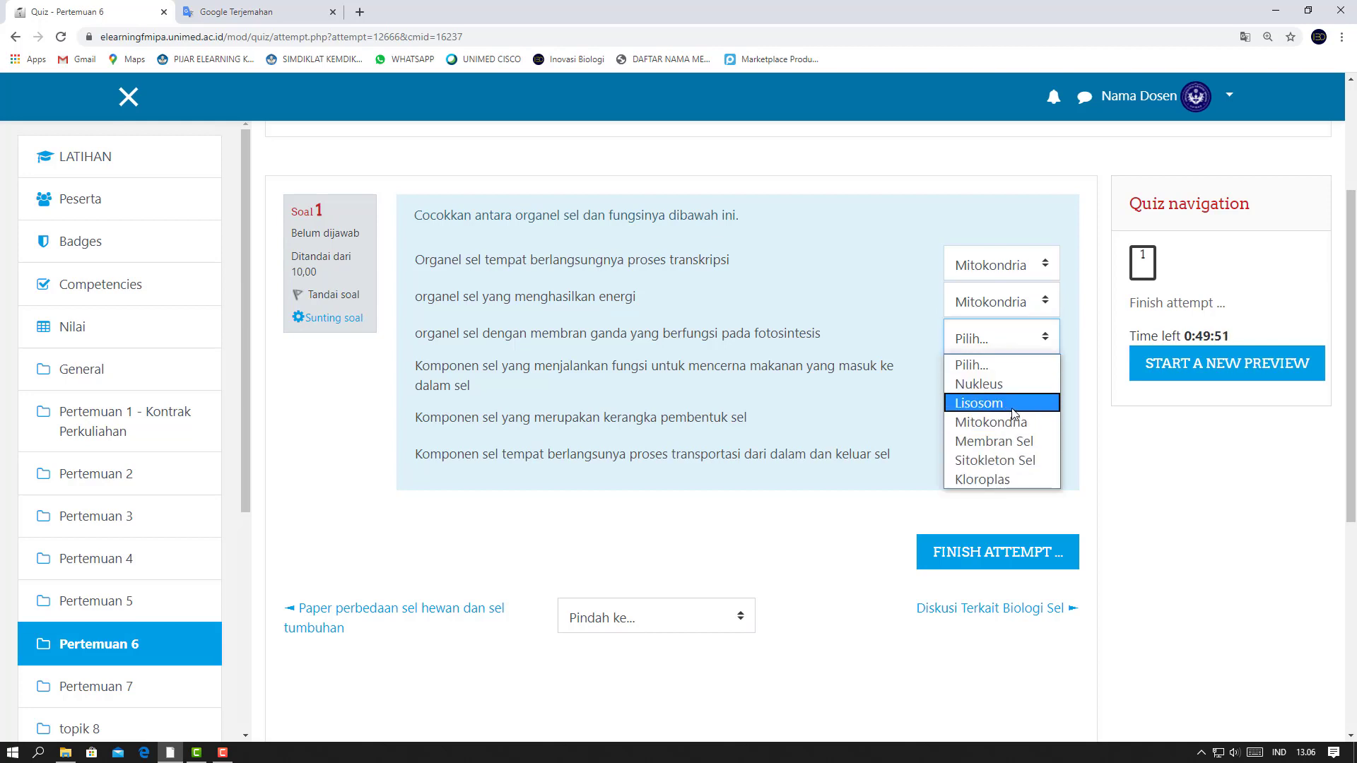
left_click(1016, 479)
Match the food-digesting component with Lisosom, and both the cell framework and transport components with Sitokleton Sel
left_click(1012, 384)
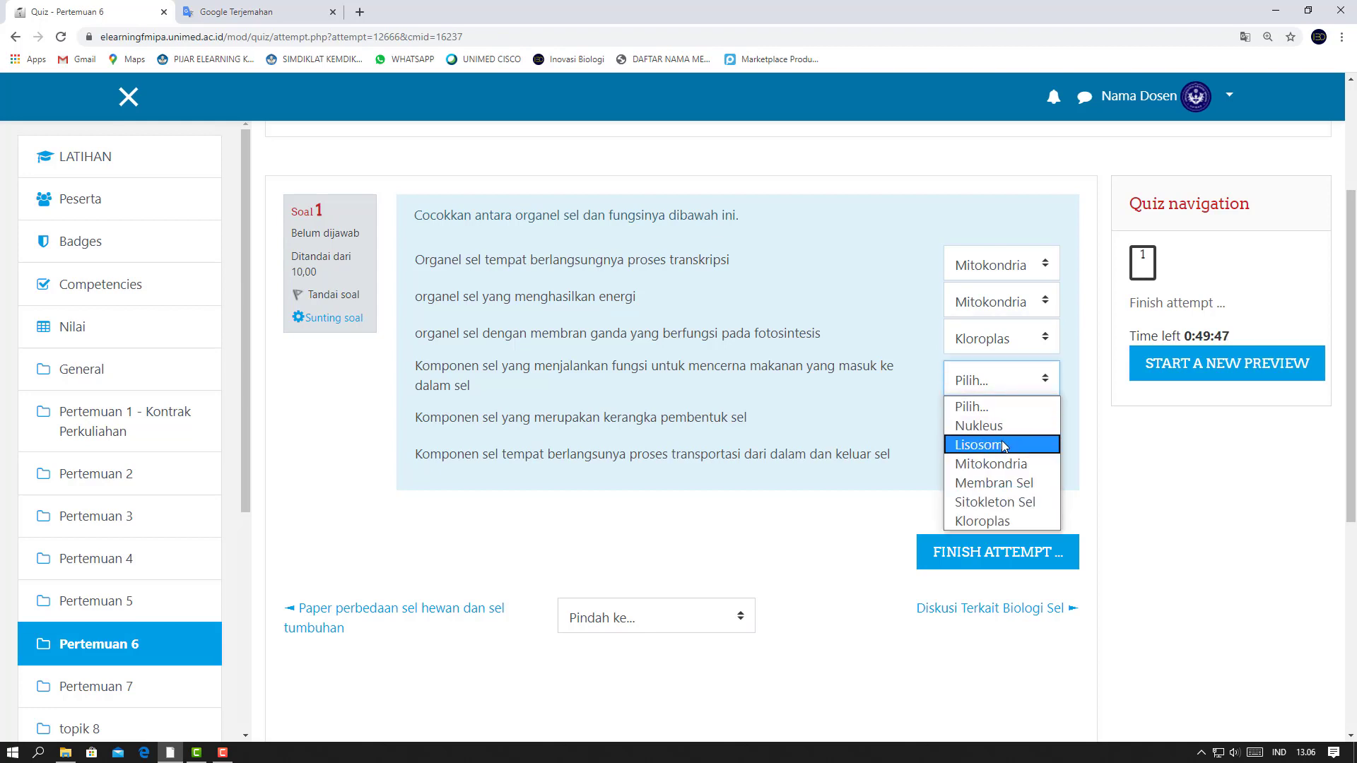
left_click(1003, 444)
left_click(1004, 424)
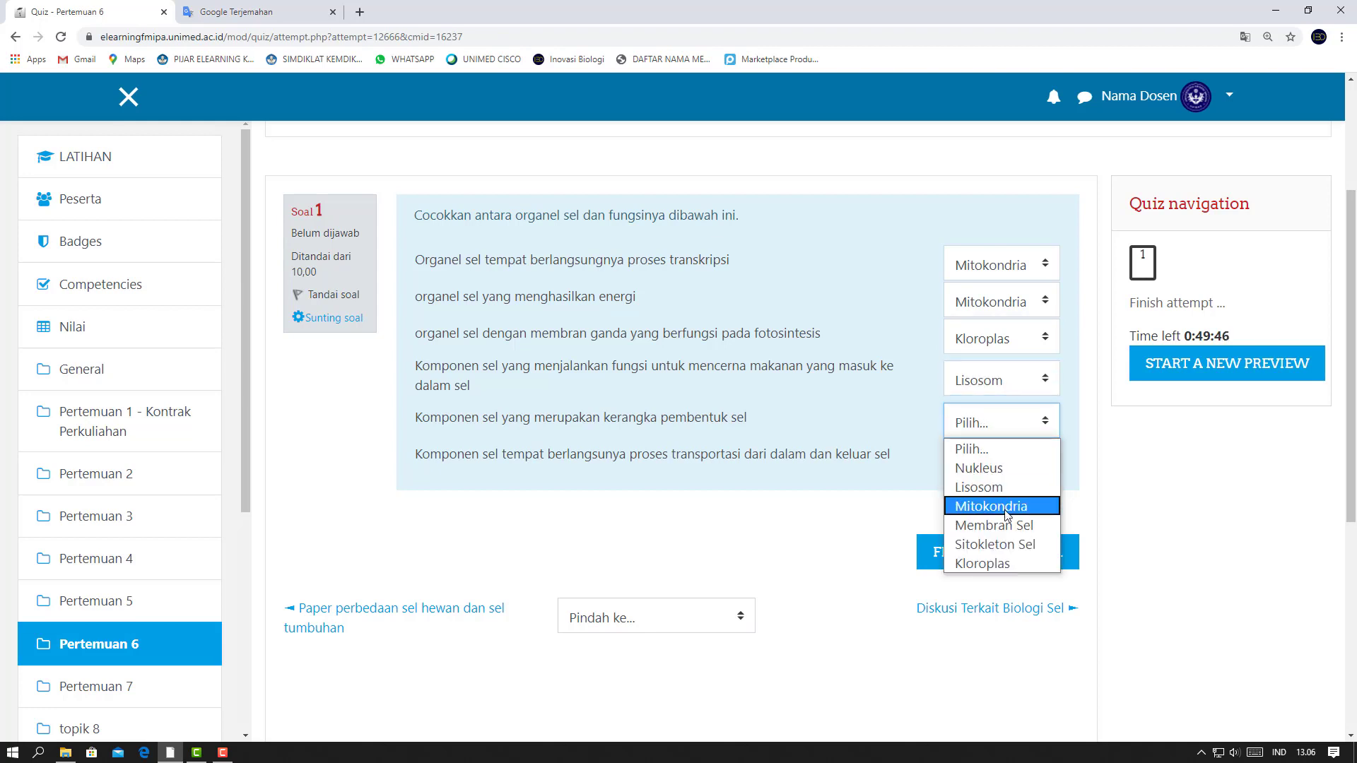
left_click(1007, 545)
left_click(1008, 457)
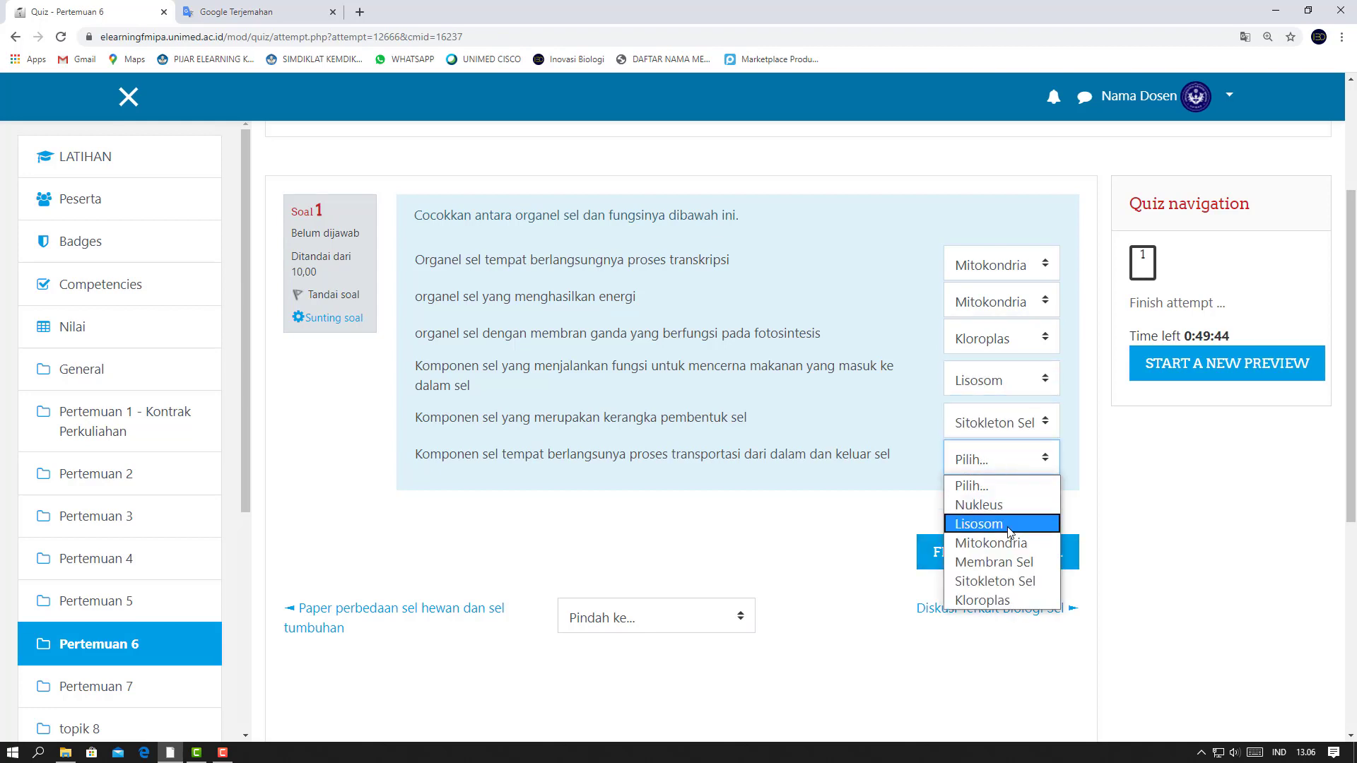
left_click(1004, 575)
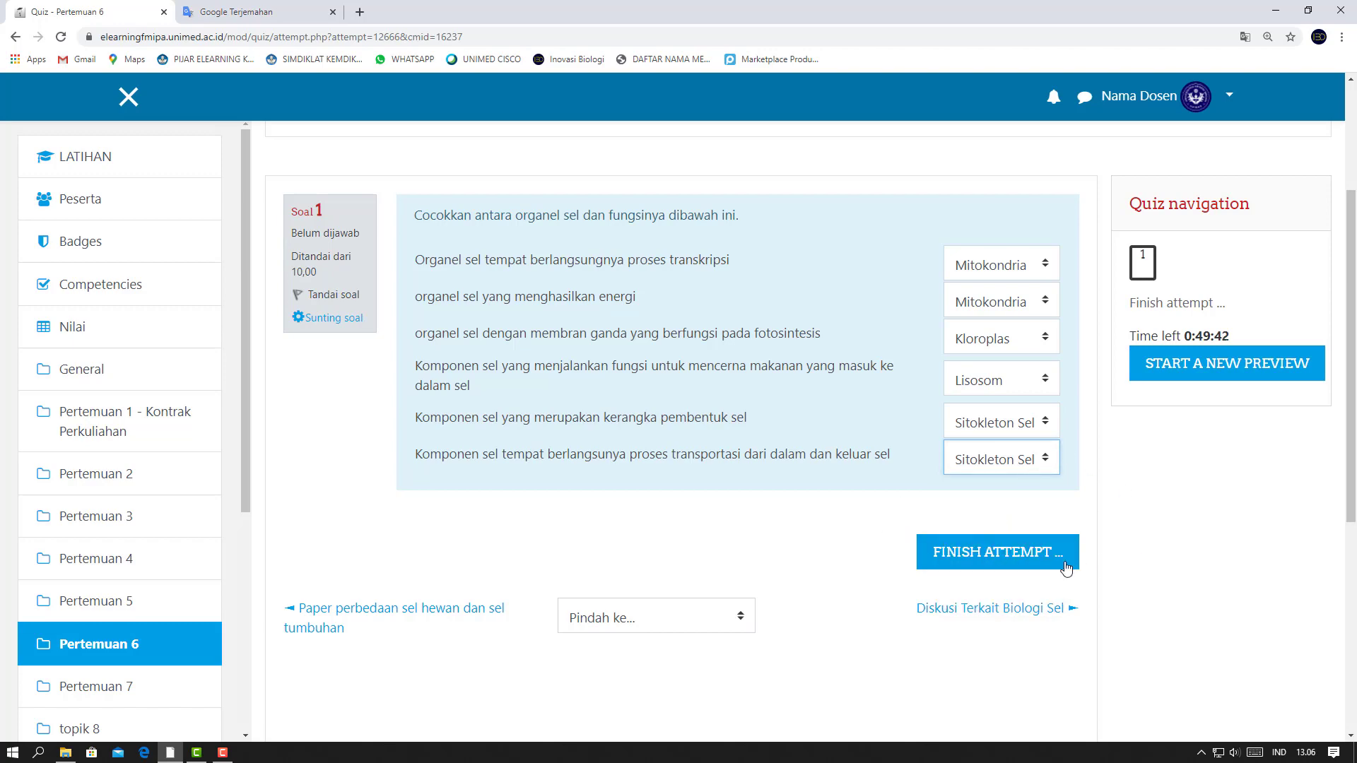
Finish the preview attempt and confirm submitting all answers
left_click(992, 553)
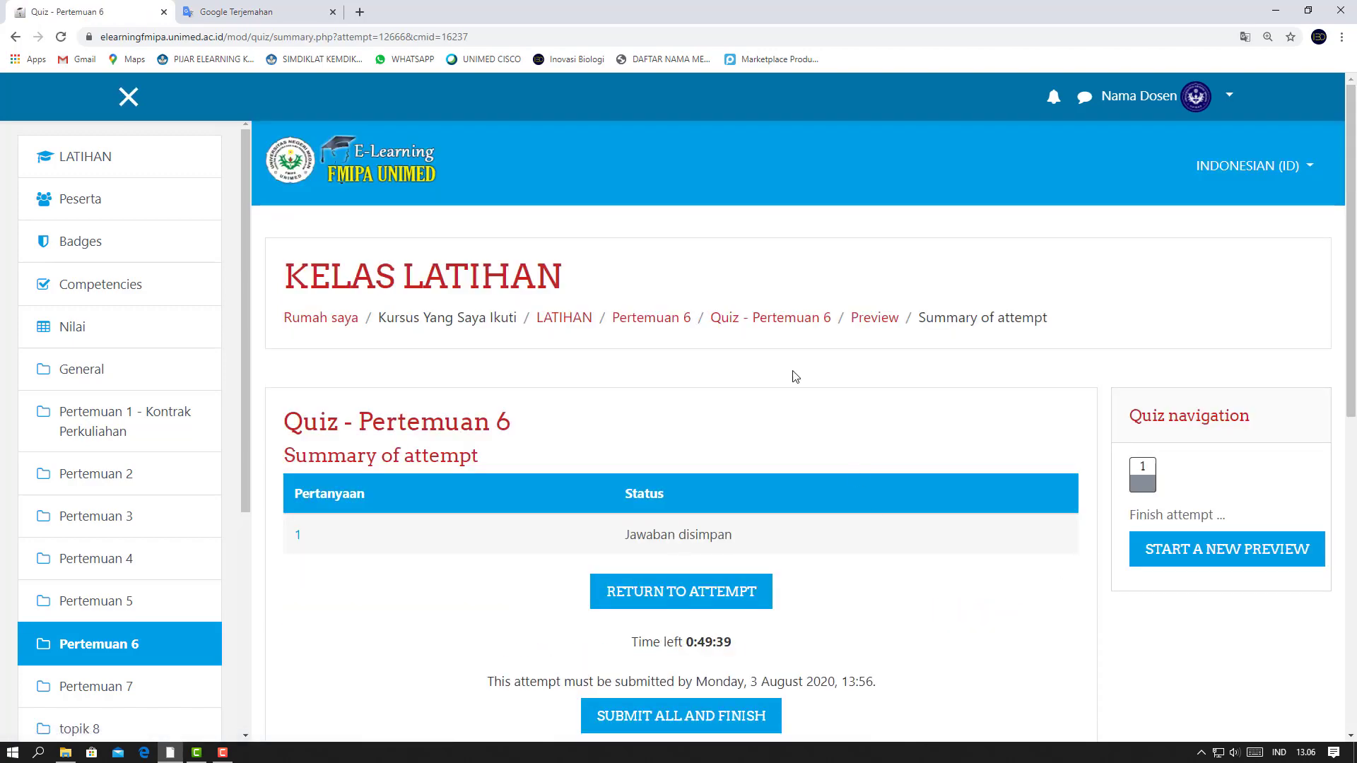
scroll(793, 375, "down", 3)
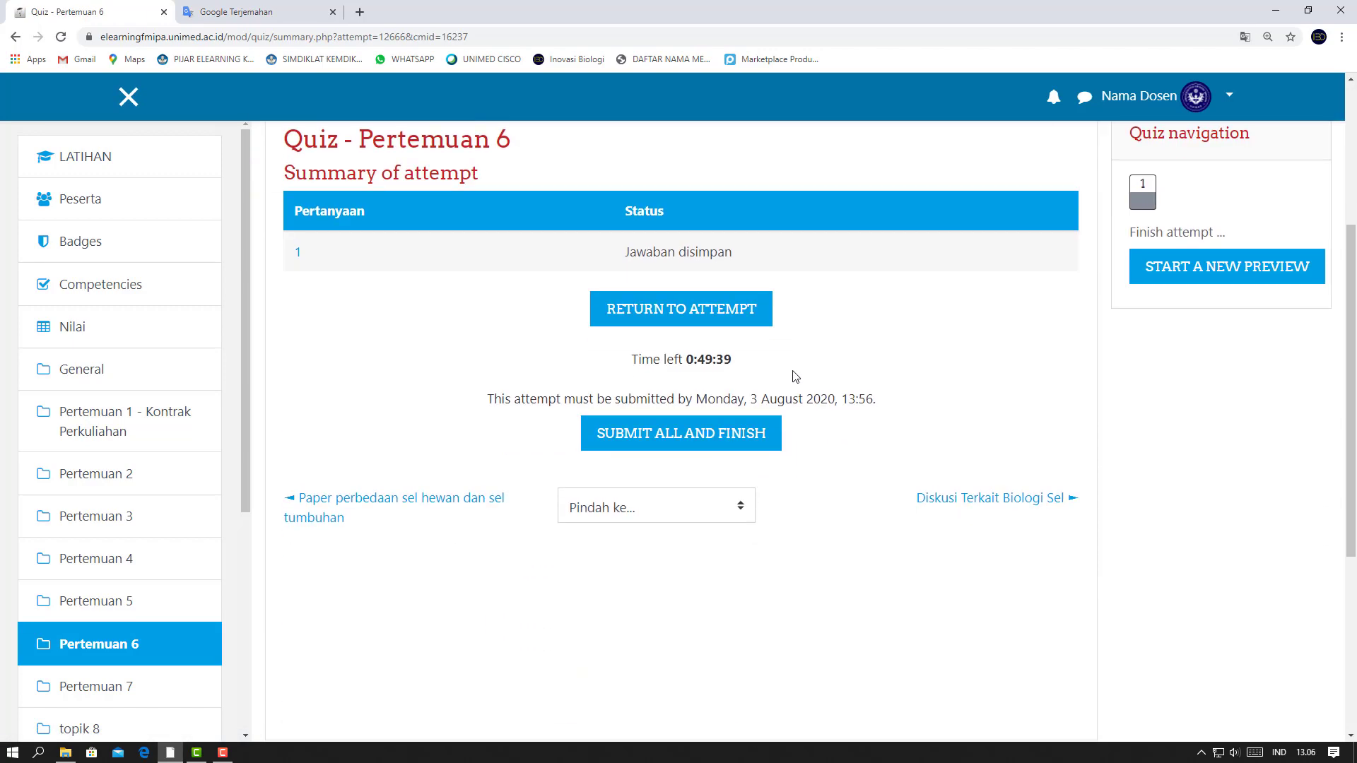
left_click(691, 432)
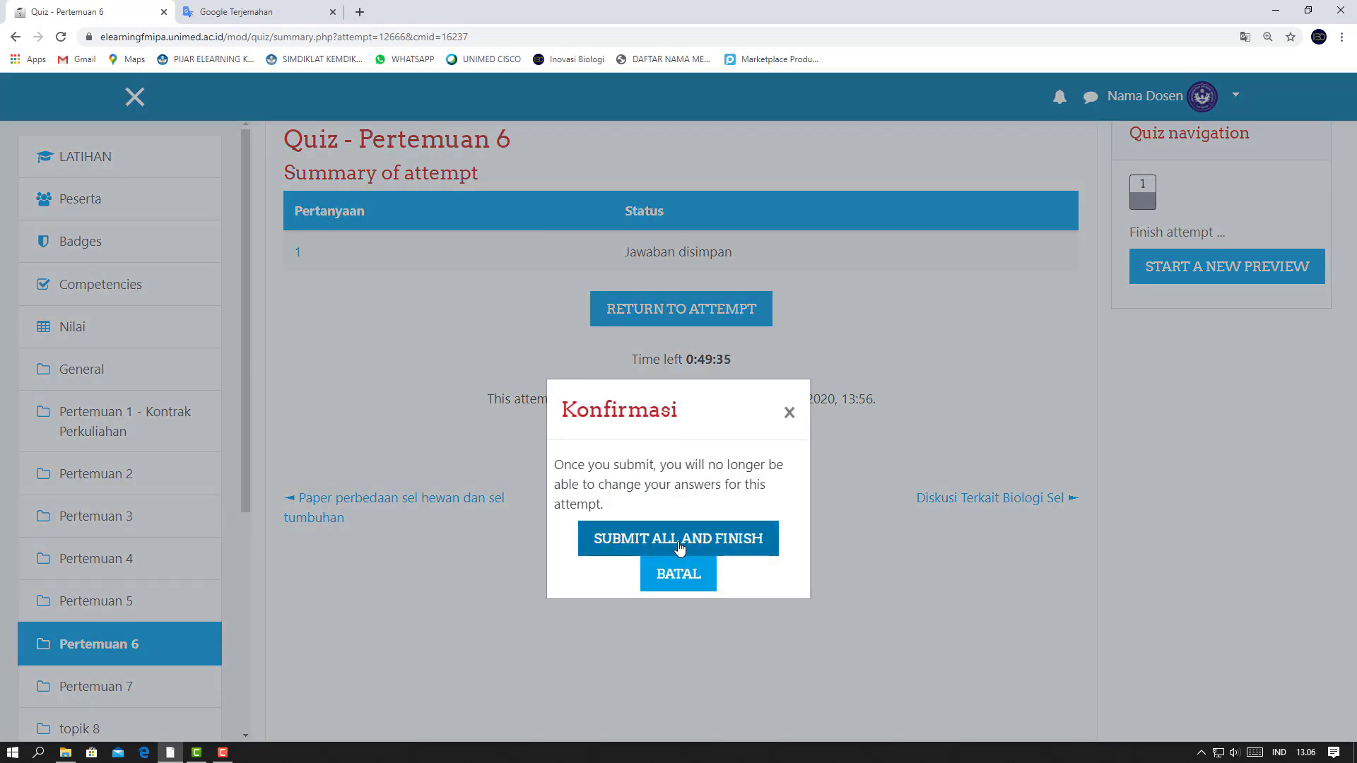
left_click(655, 548)
Review the graded attempt, examining the marks on each matched answer and the feedback with the correct answers
scroll(807, 551, "down", 5)
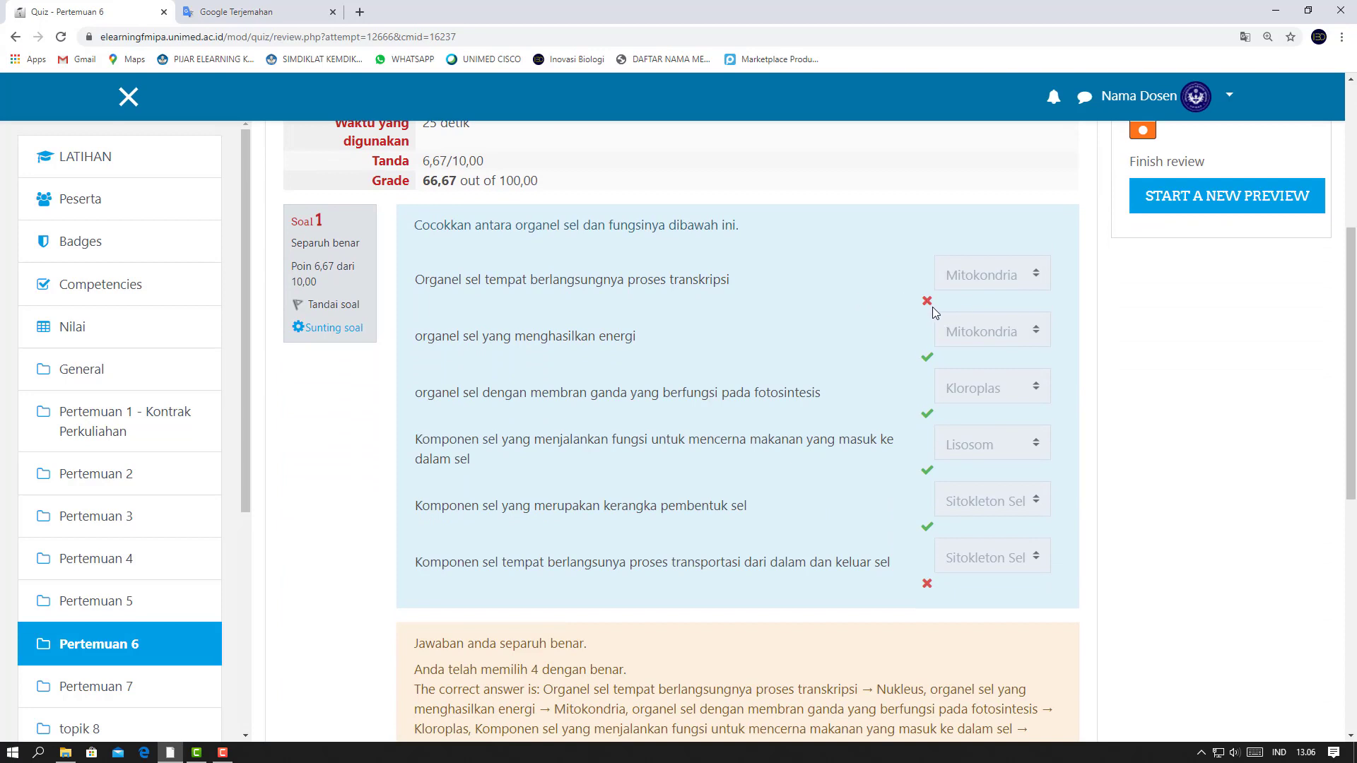
scroll(931, 307, "down", 2)
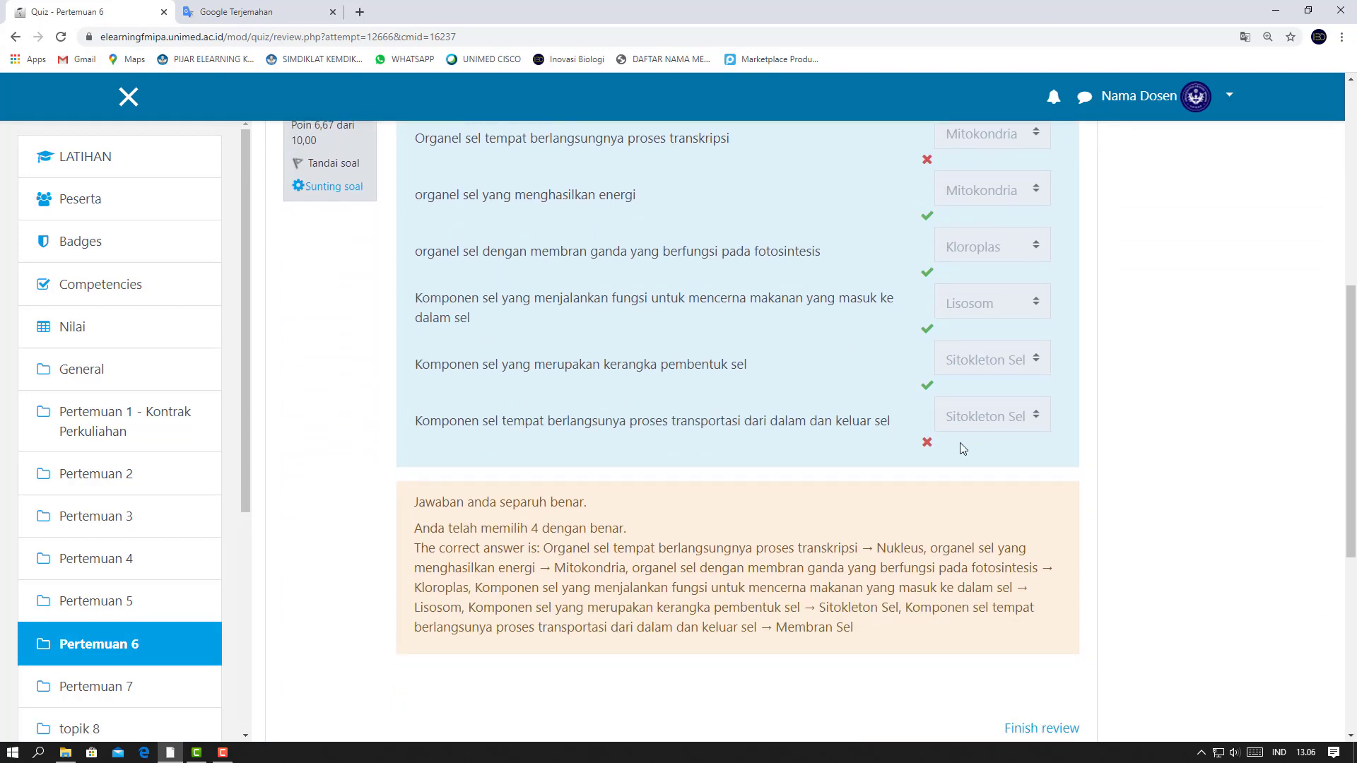
scroll(960, 442, "up", 1)
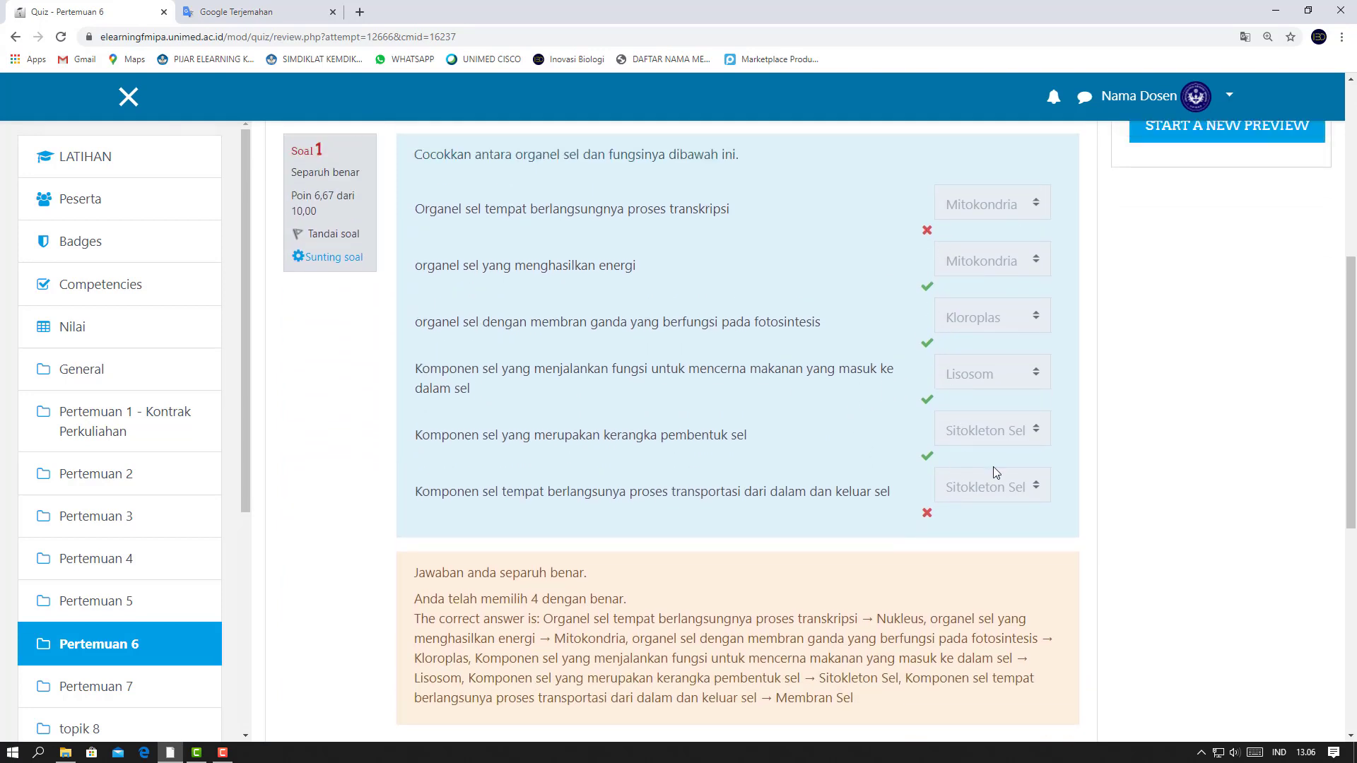
scroll(501, 387, "down", 2)
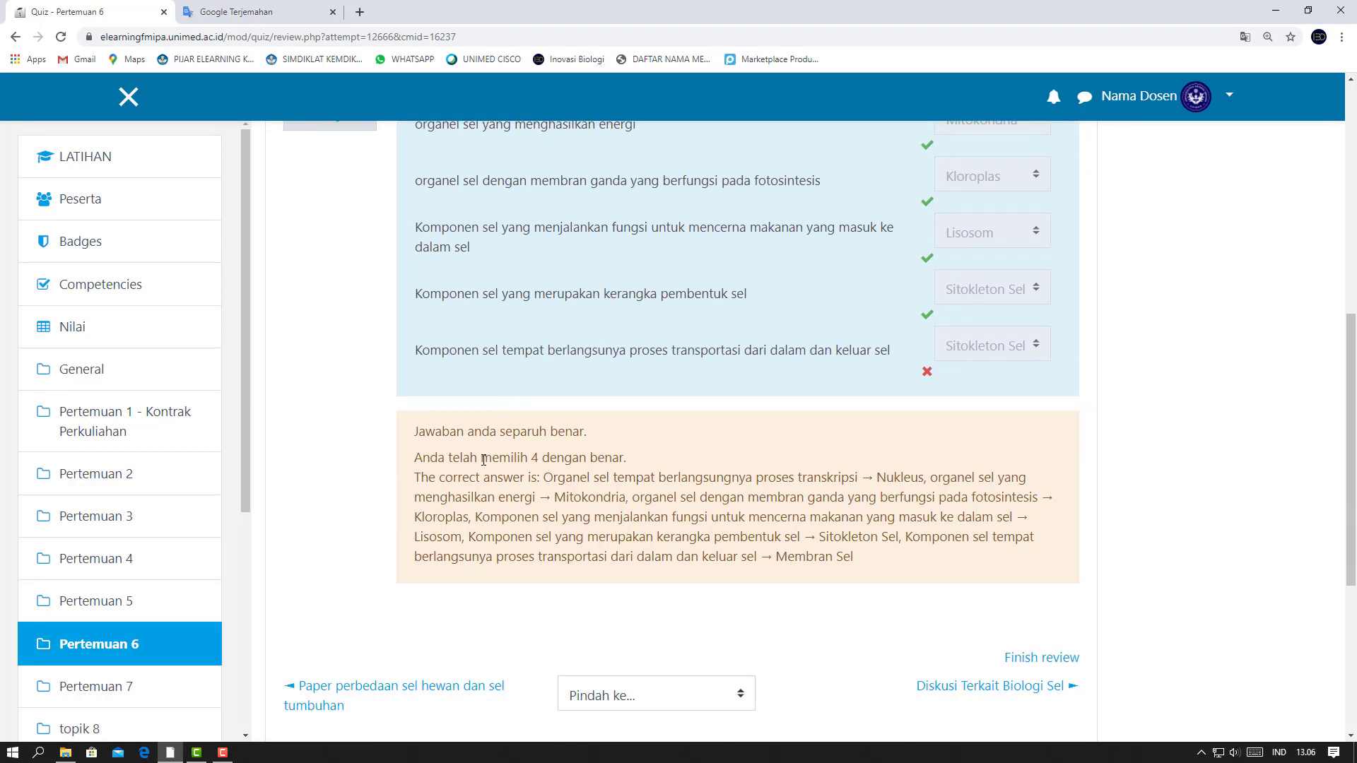